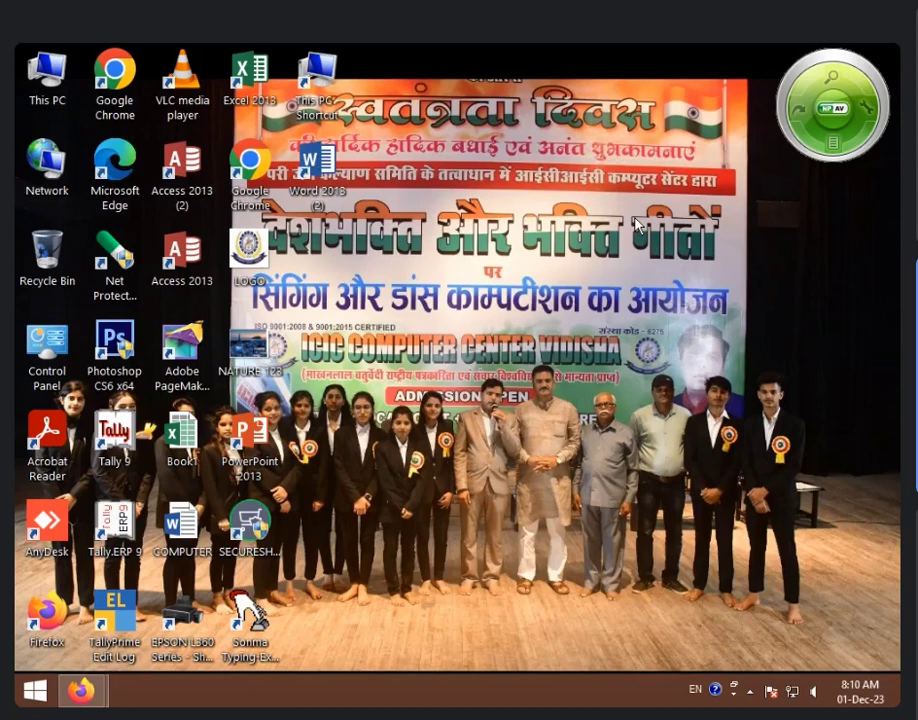
Refresh the desktop several times from its right-click menu.
right_click(505, 293)
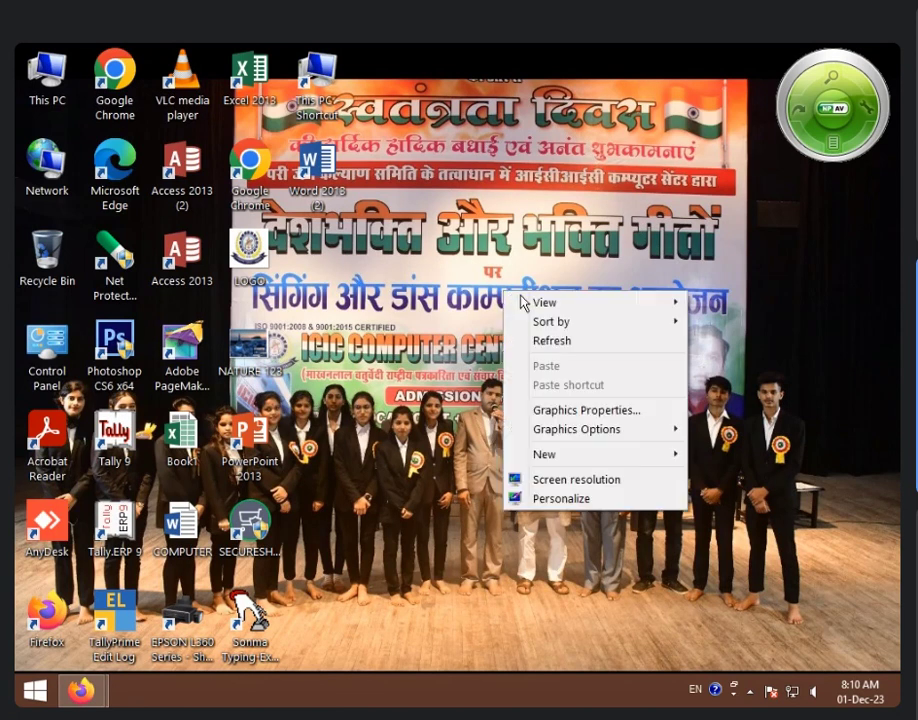
click(566, 338)
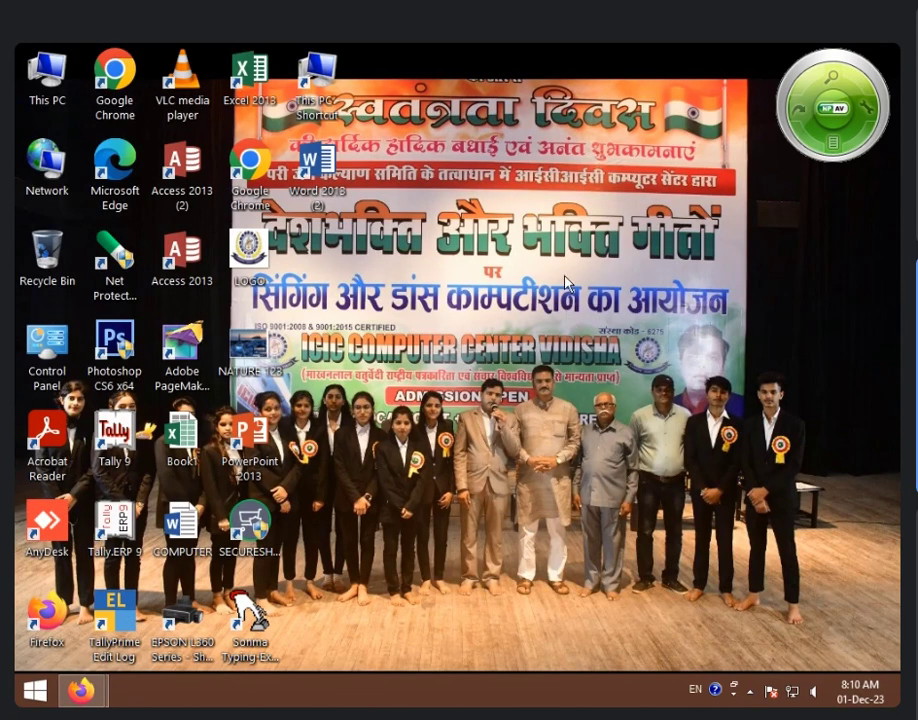
right_click(566, 278)
click(625, 334)
right_click(545, 277)
click(592, 332)
right_click(541, 281)
click(580, 324)
right_click(540, 278)
click(568, 338)
right_click(534, 291)
click(556, 336)
Launch Word 2013, create a blank document, and view the Page Layout Breaks list.
double_click(318, 172)
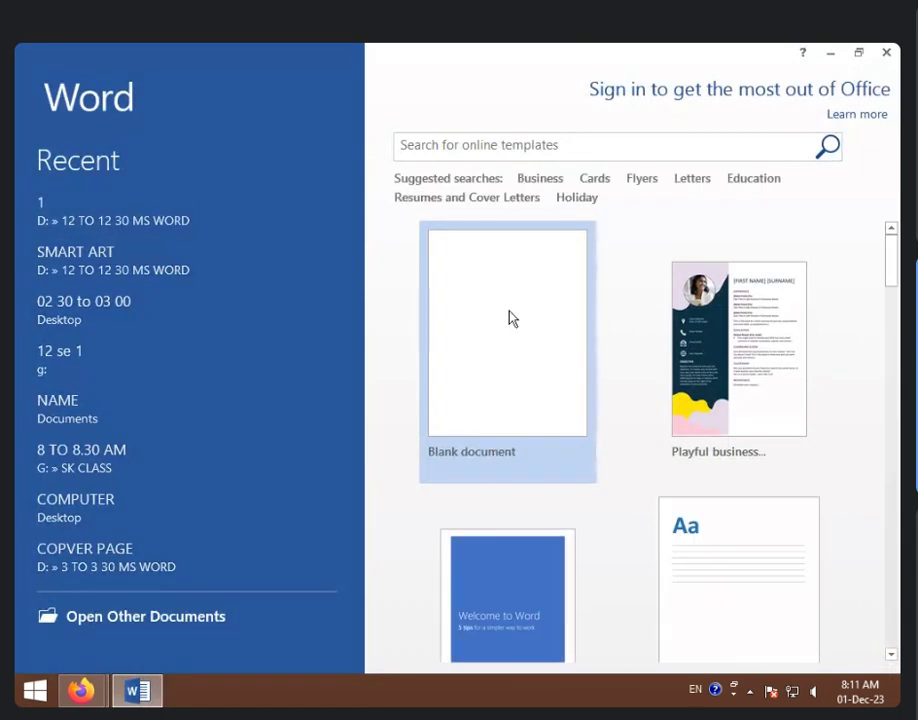
click(510, 322)
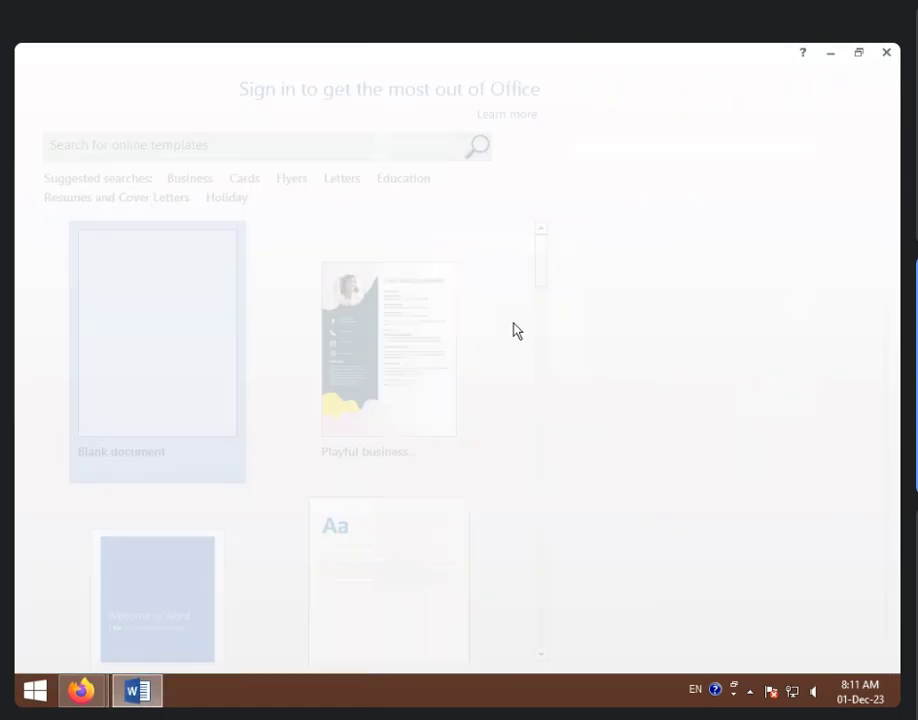
click(335, 82)
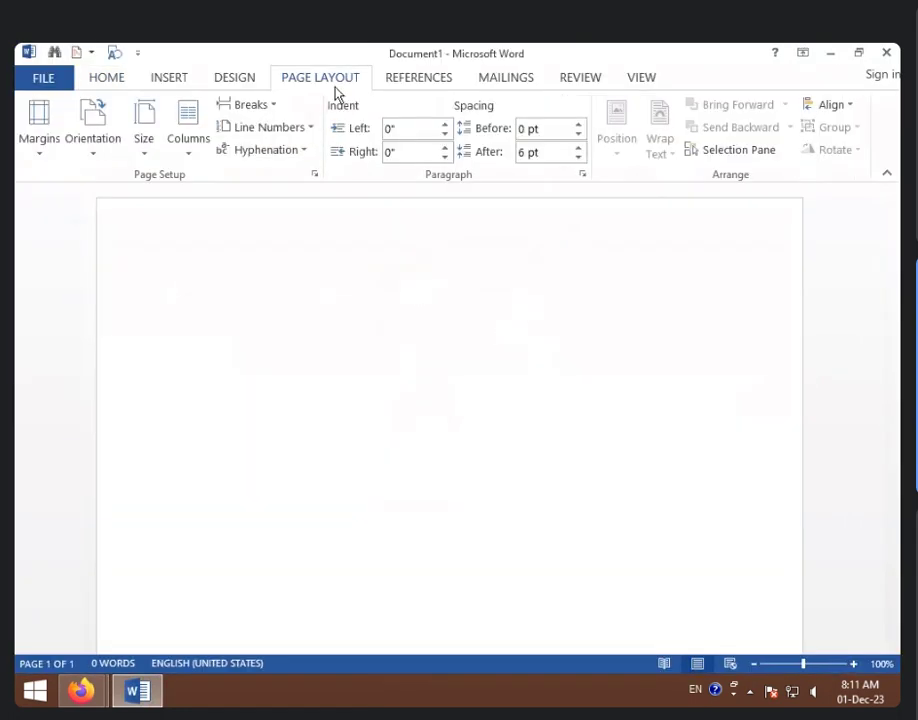
click(273, 108)
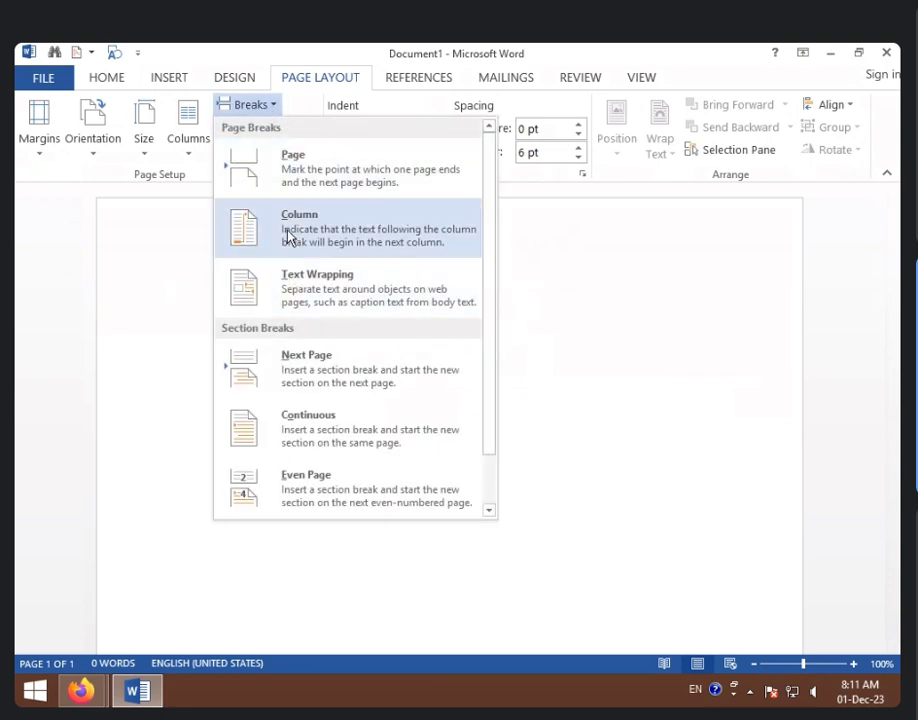
click(139, 272)
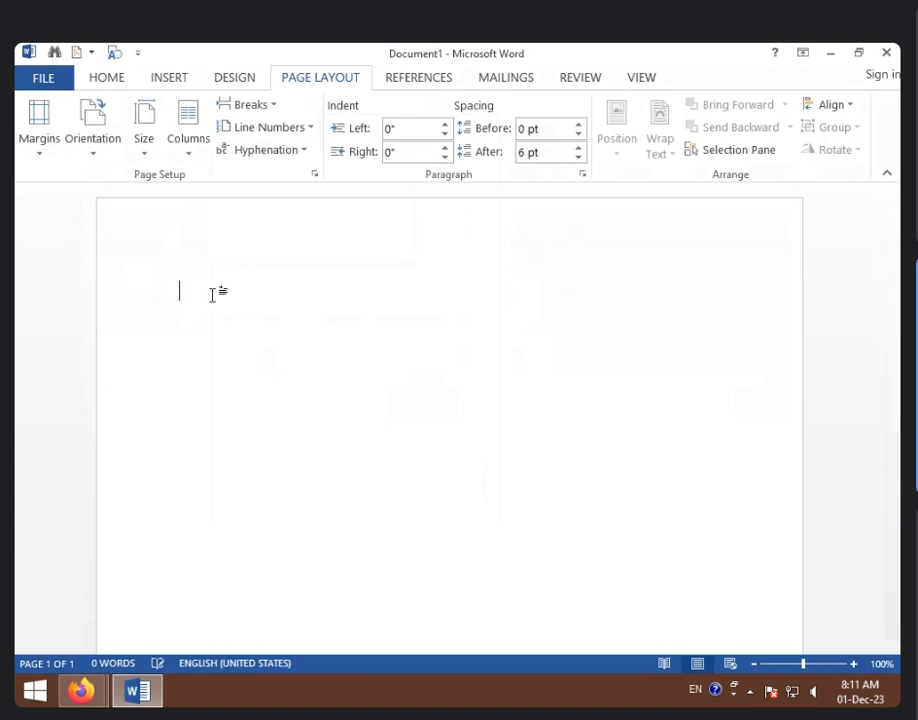
Generate sample paragraphs with =rand(90) and return to the top of the document.
text(=rand)
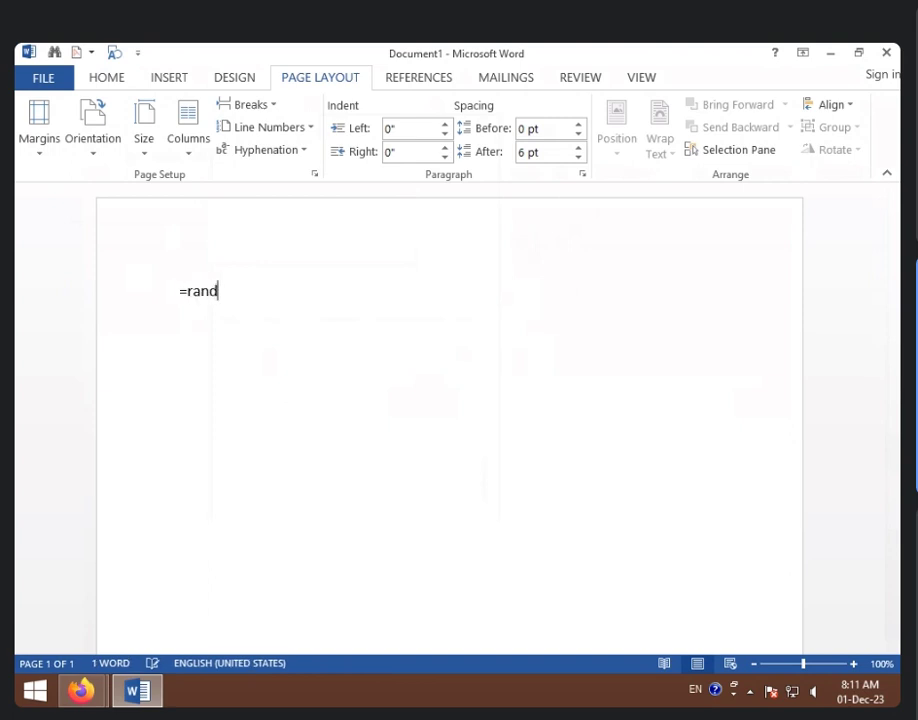
text(())
key(BackSpace)
text(90))
key(Return)
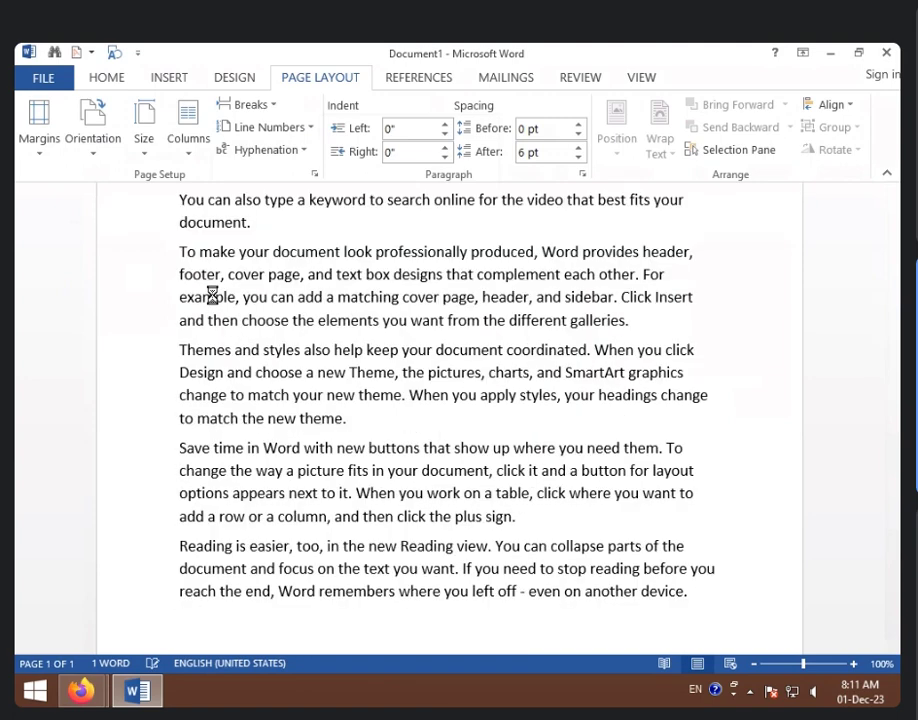
key(ctrl+Home)
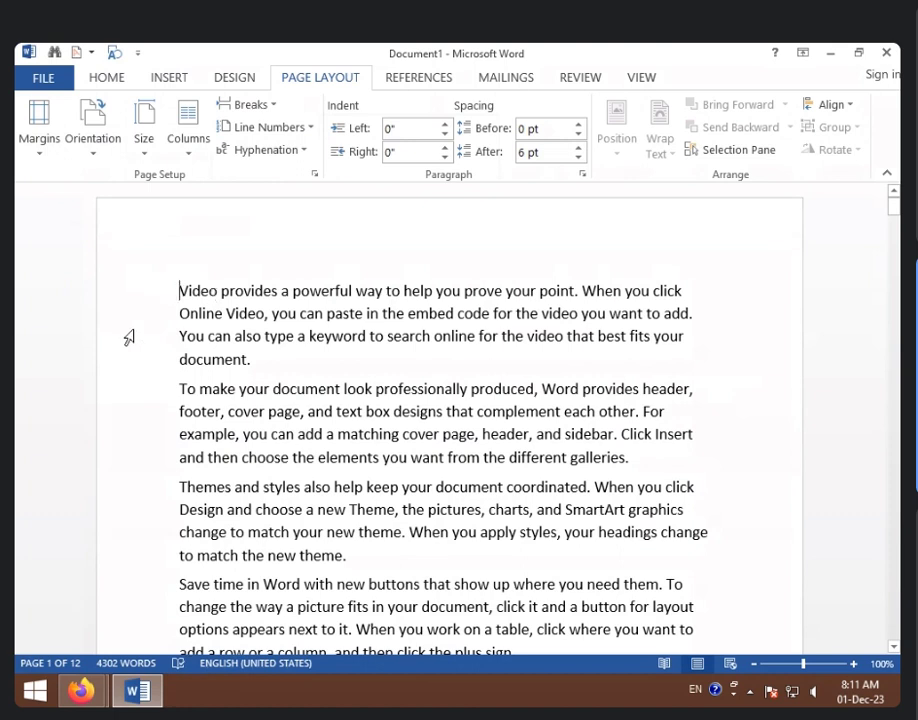
Insert a Text Wrapping break after 'document.' at the end of the first paragraph.
click(277, 105)
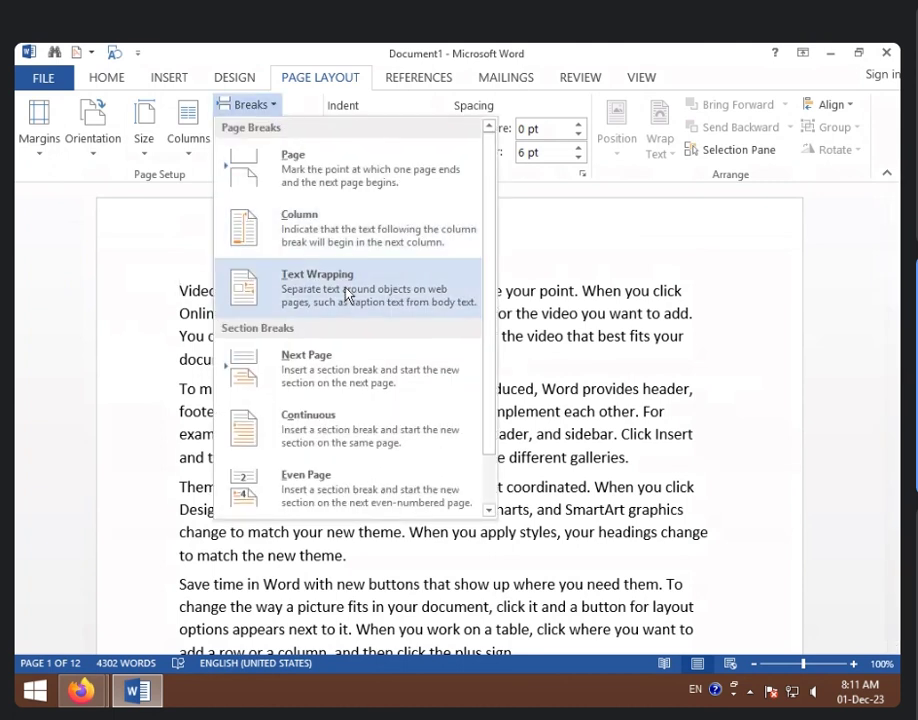
key(Escape)
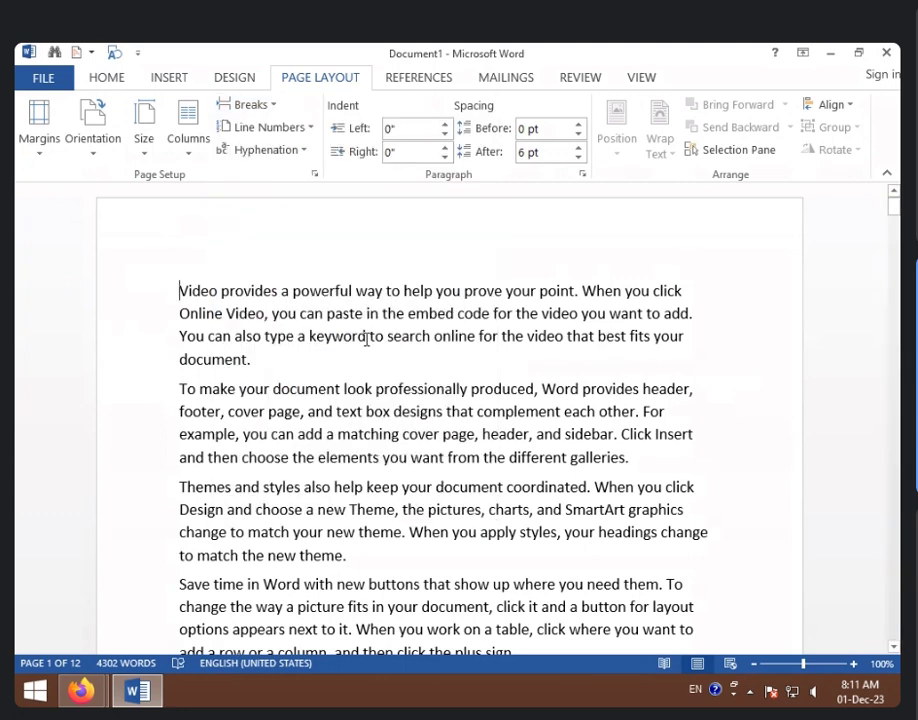
click(256, 358)
click(275, 116)
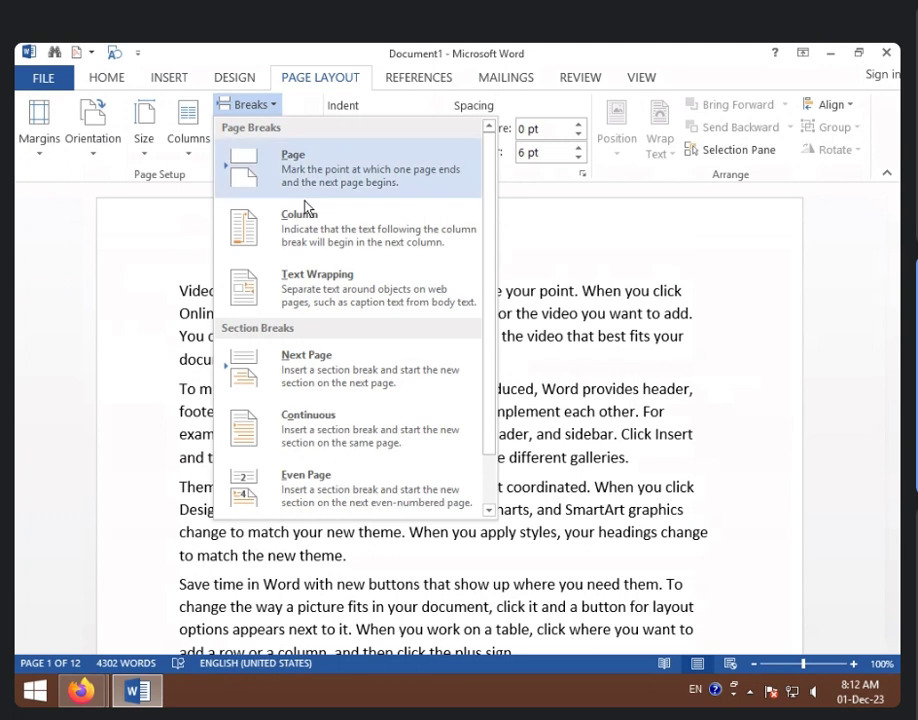
click(328, 300)
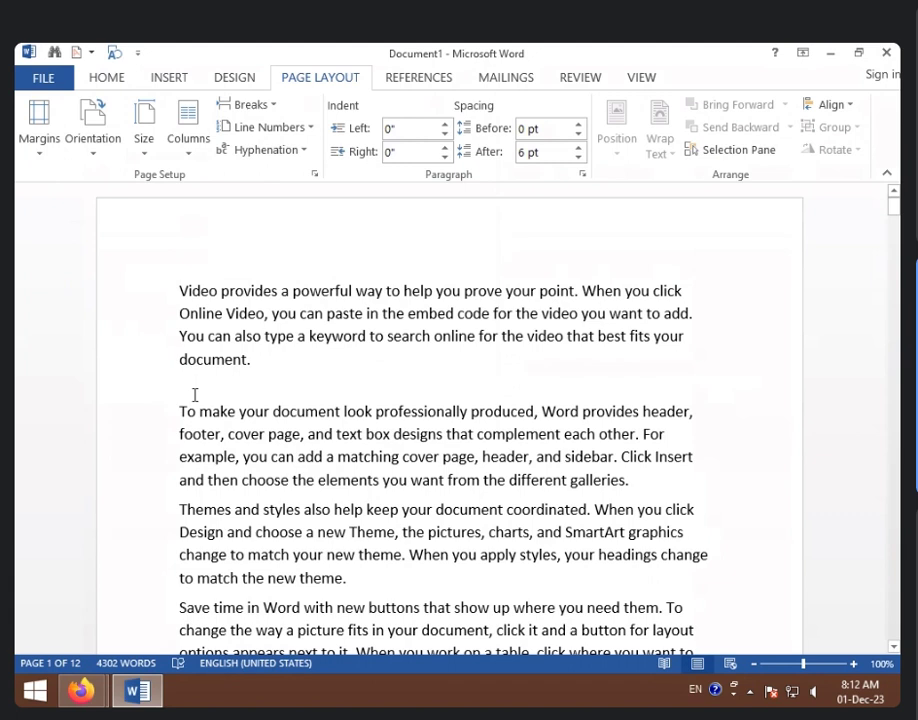
Type 'Icic computer center' on the blank line and choose Ignore All for 'Icic'.
text(I)
text(icic)
key(BackSpace)
key(BackSpace)
key(BackSpace)
key(BackSpace)
text(cic computer e)
key(BackSpace)
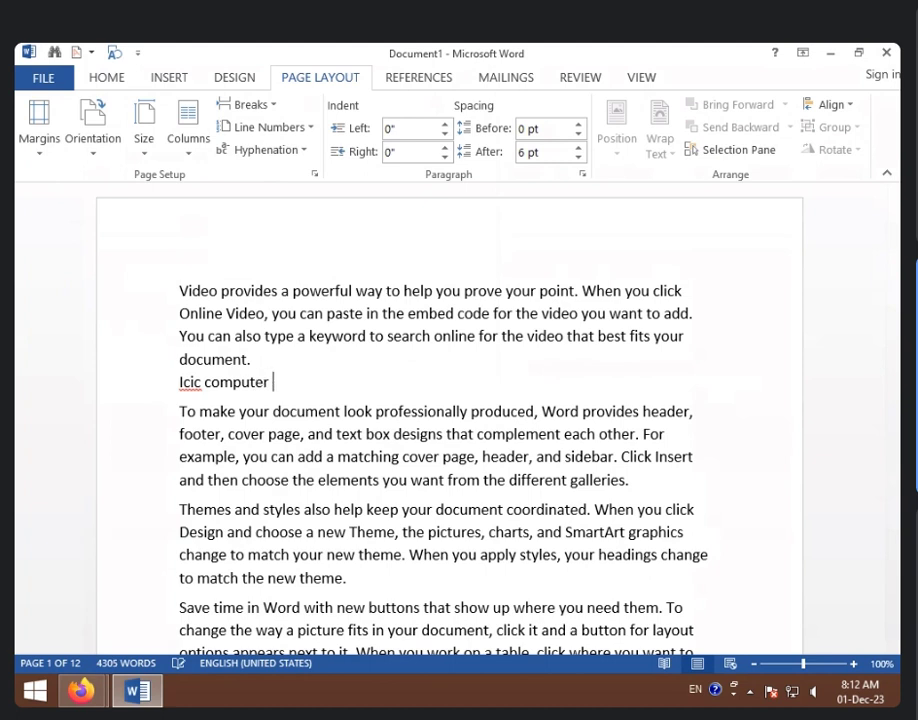
text(center)
right_click(190, 381)
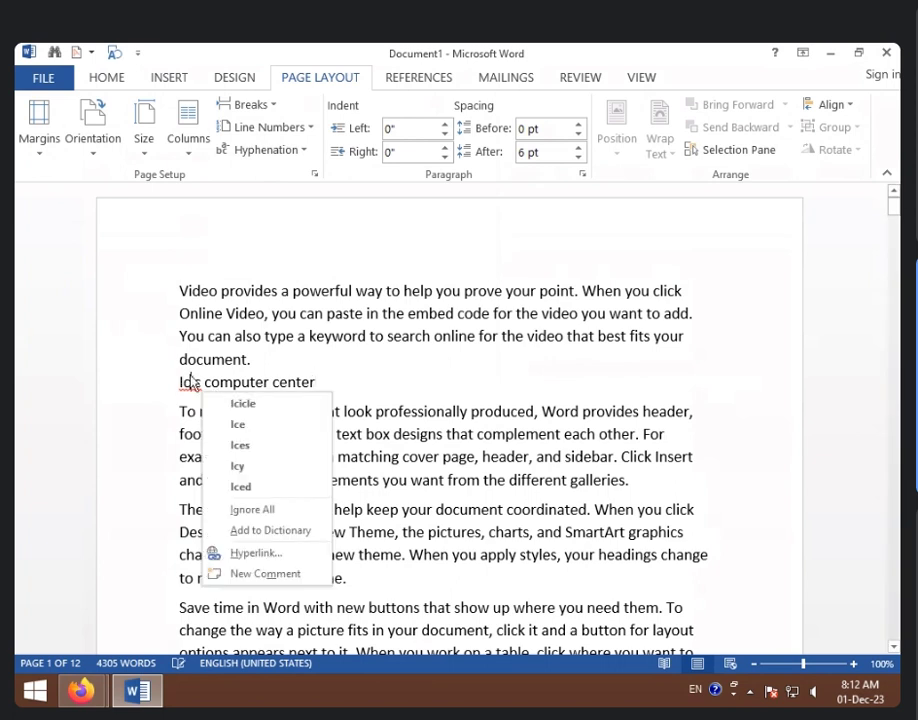
click(246, 509)
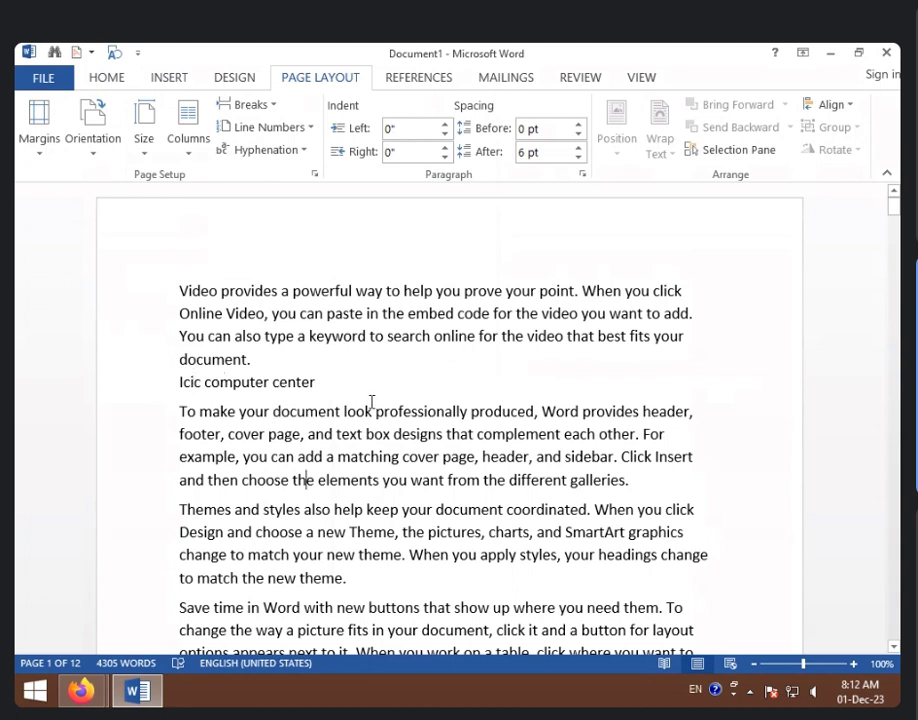
Add and delete an empty paragraph after 'theme.', then place the cursor after 'Icic computer center'.
click(361, 584)
click(270, 105)
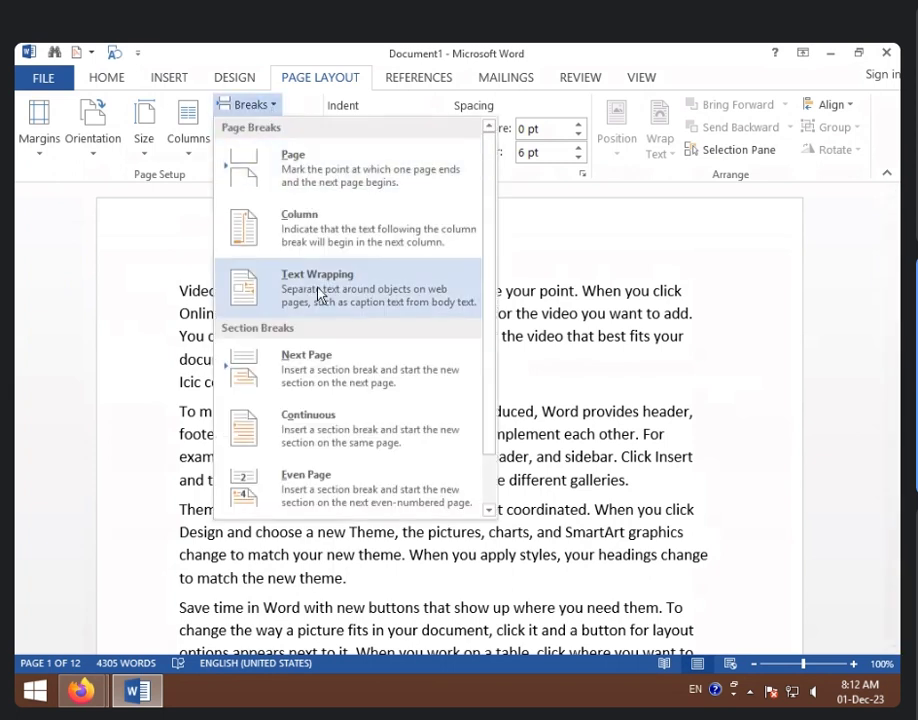
click(236, 576)
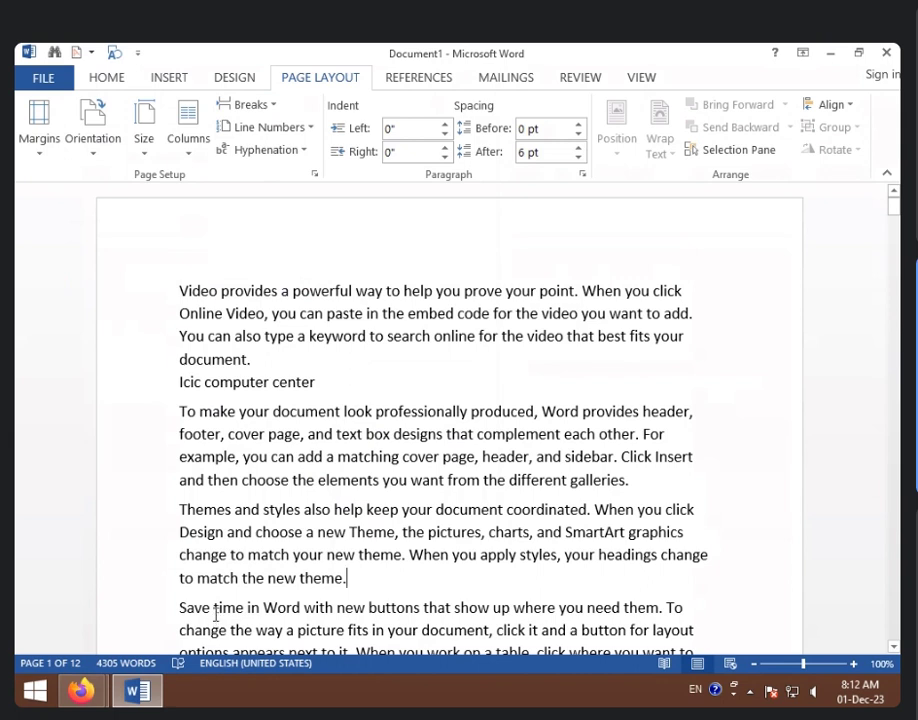
key(Return)
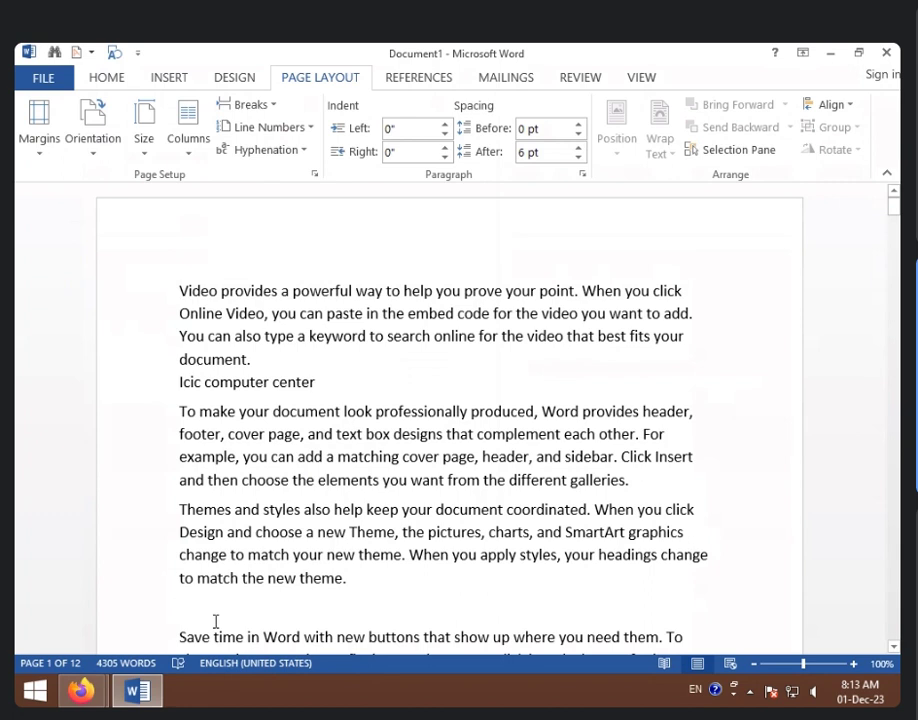
click(215, 619)
key(BackSpace)
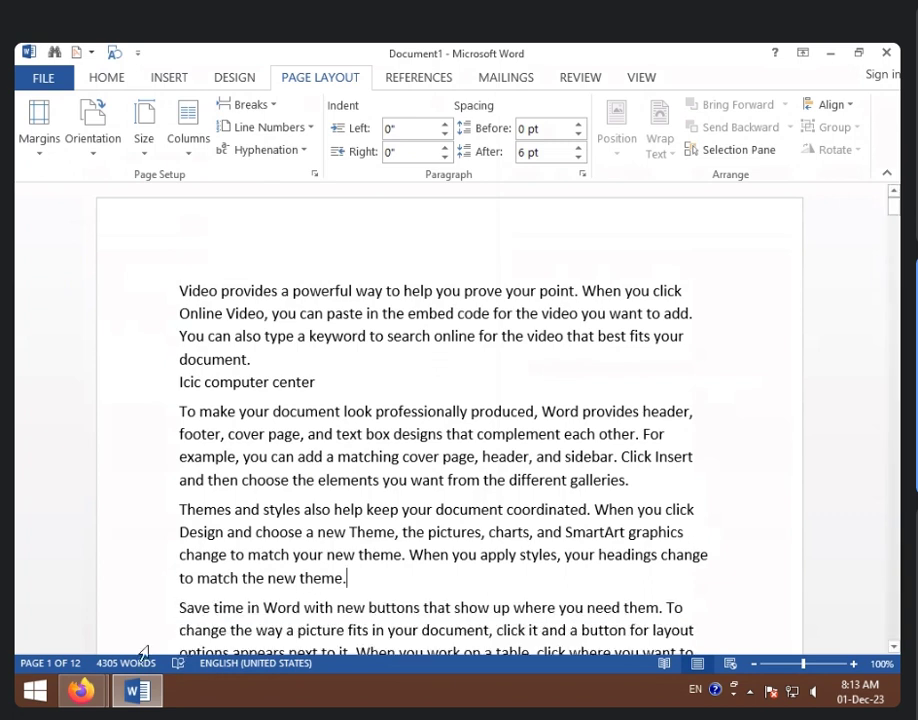
click(326, 386)
Type the centre's locality and town below 'Icic computer center' and Ignore All for each flagged word.
key(Return)
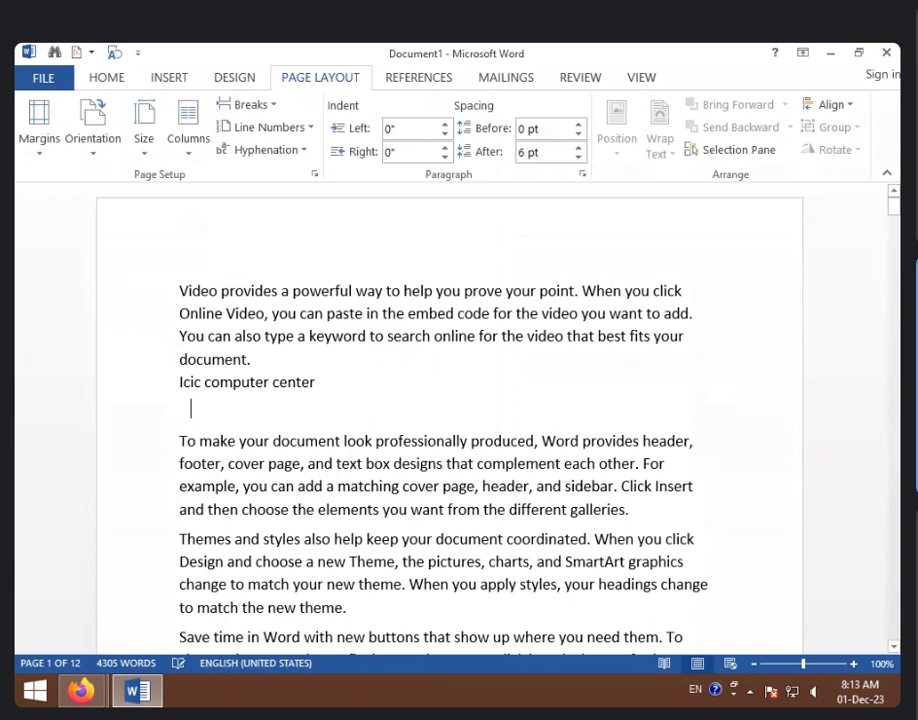
text(durga )
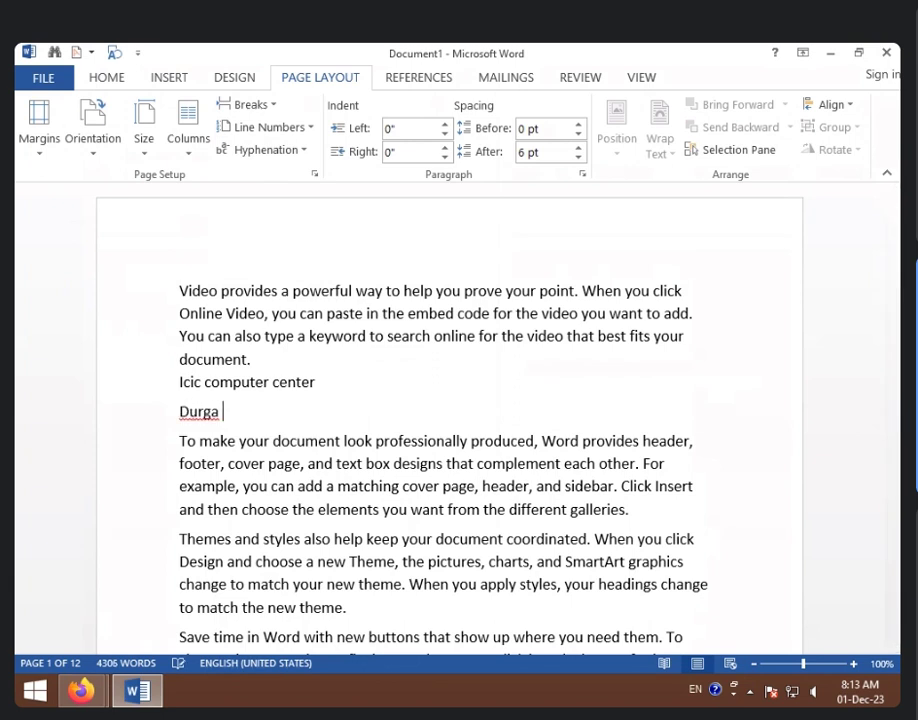
text(nagar )
text(vidisha)
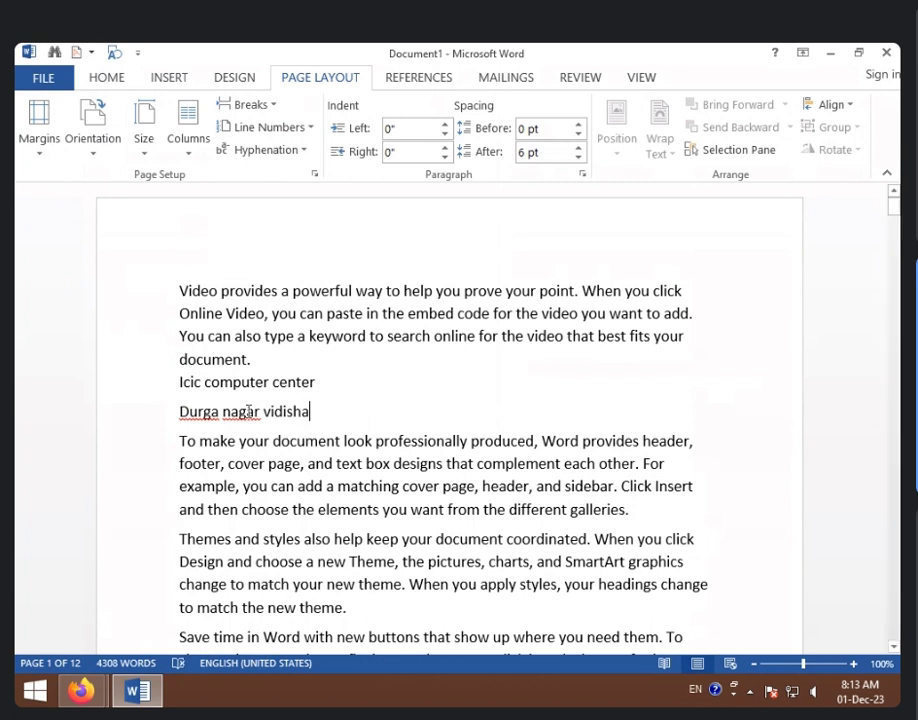
right_click(250, 413)
click(311, 539)
right_click(195, 412)
click(268, 539)
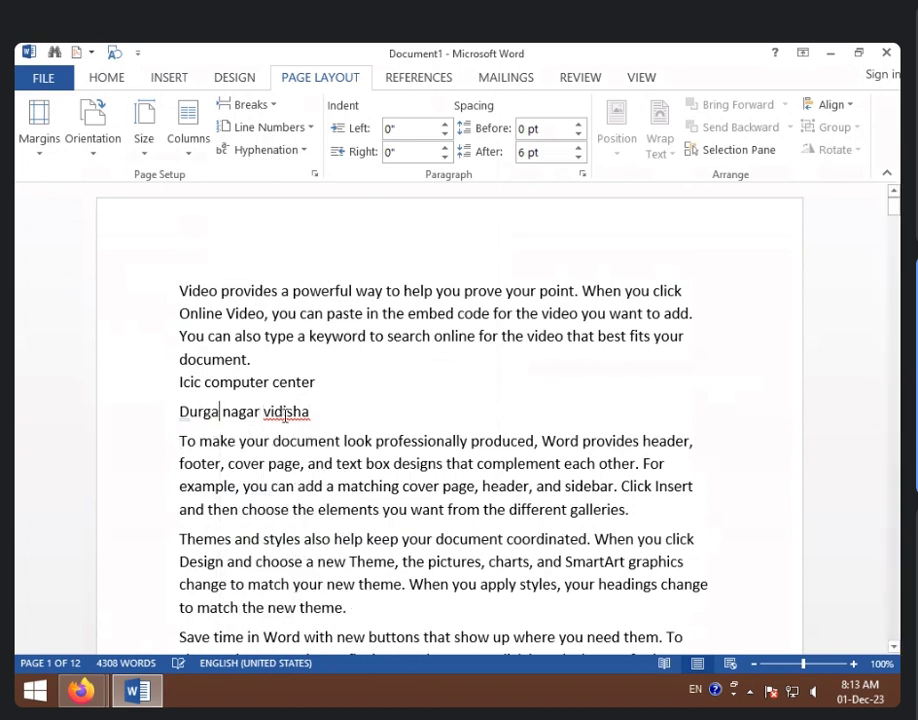
right_click(282, 411)
click(362, 477)
click(335, 486)
Number every paragraph in the document 1, 2, 3 from the Home Numbering list.
click(106, 77)
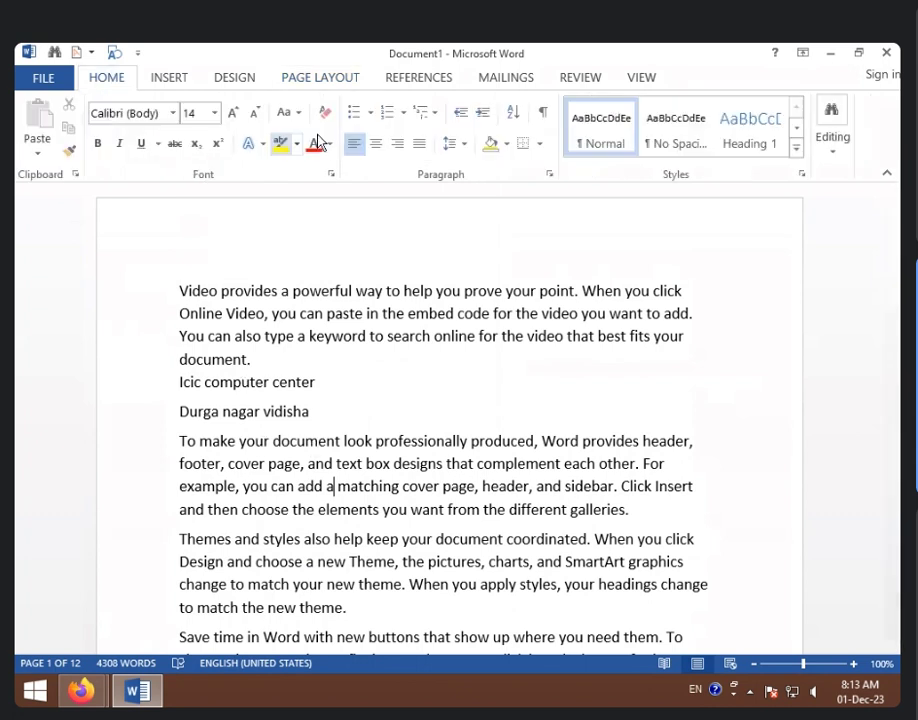
click(403, 113)
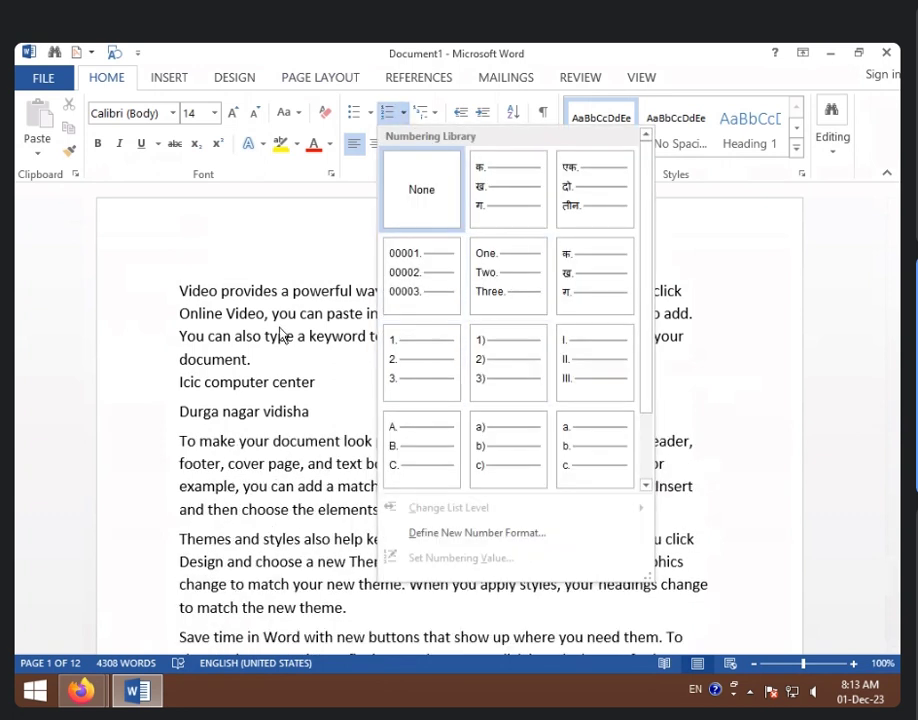
click(288, 254)
key(ctrl+a)
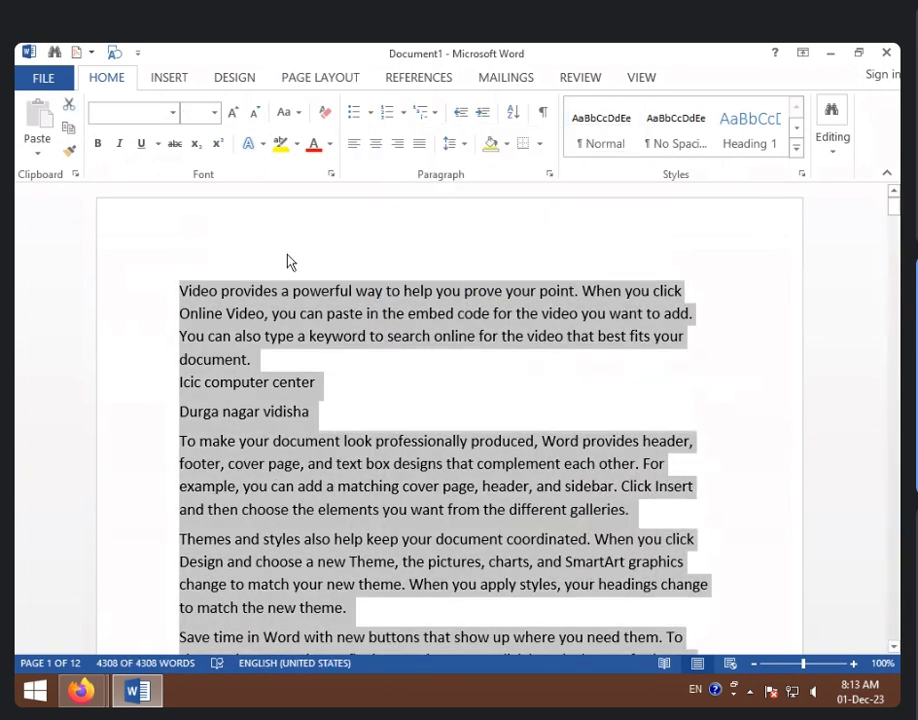
click(403, 114)
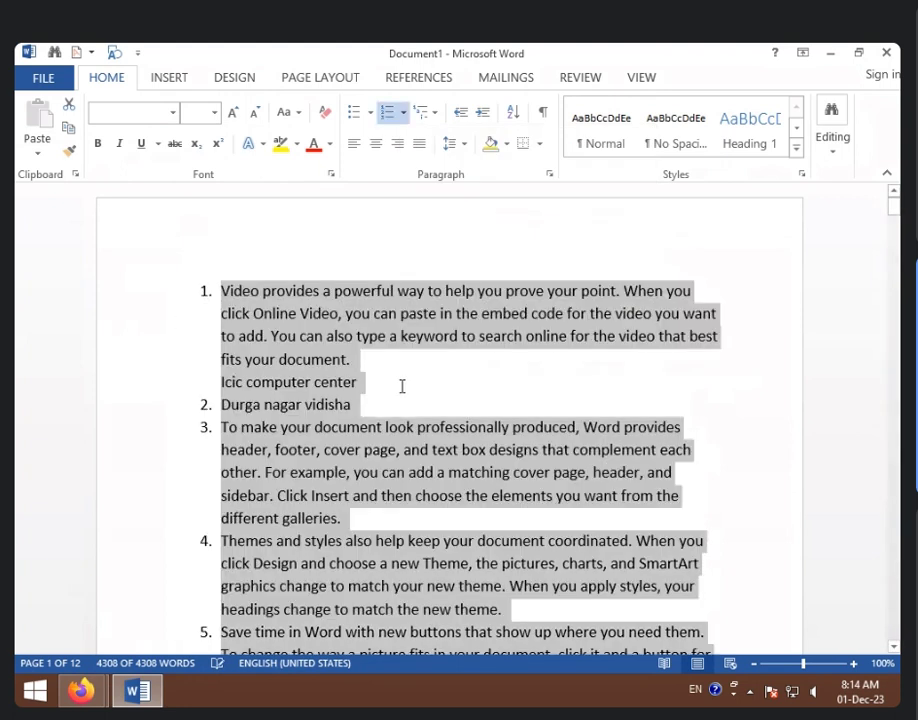
click(400, 383)
Select the 'Icic computer center' line, then type and delete a stray 'a' before 'You'.
click(215, 382)
drag(215, 382, 334, 387)
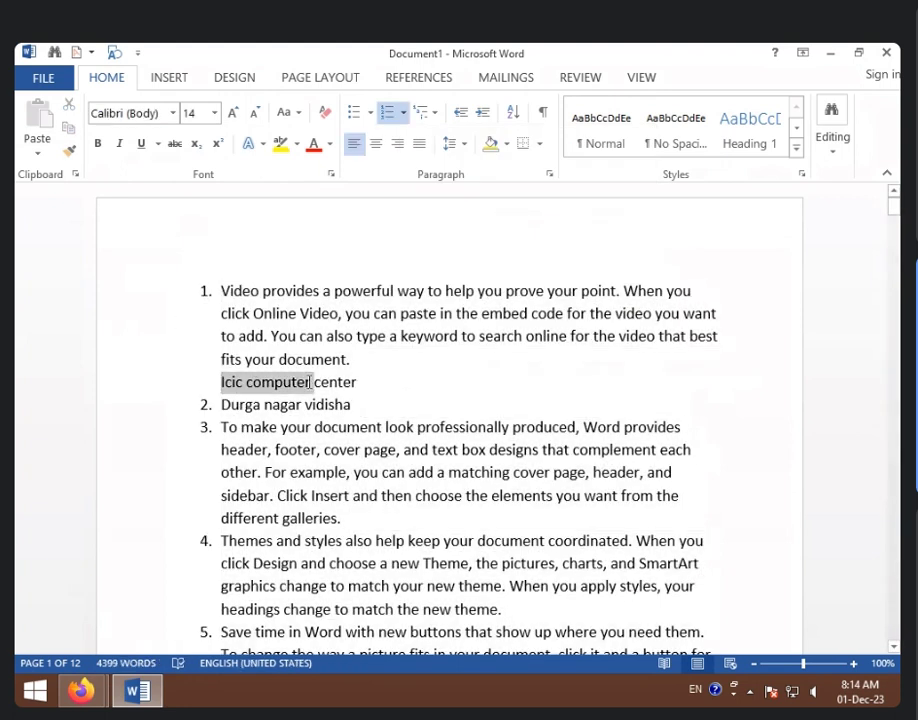
click(271, 337)
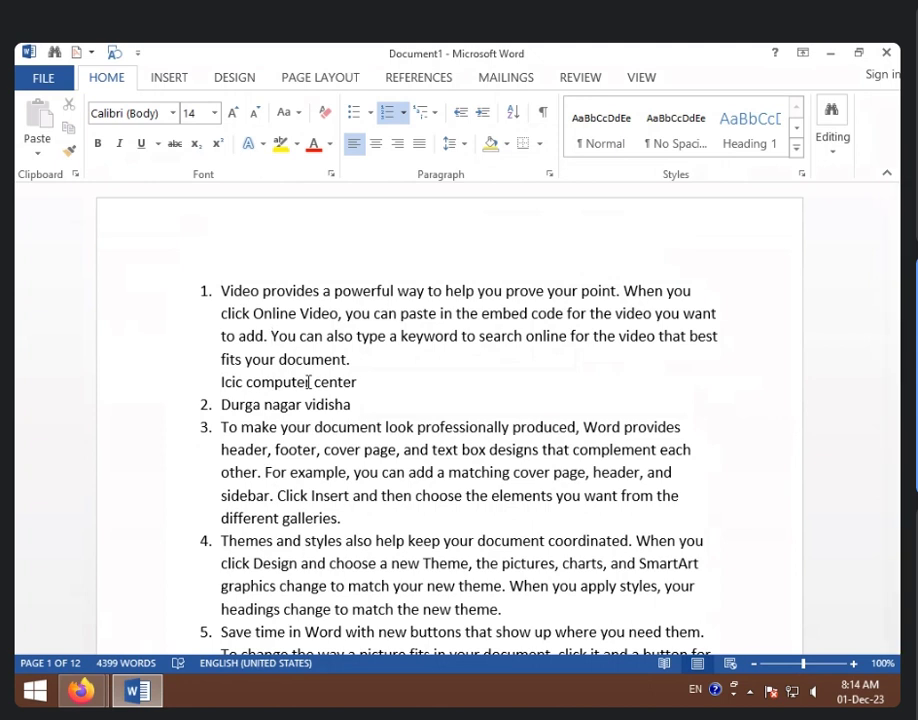
text(a)
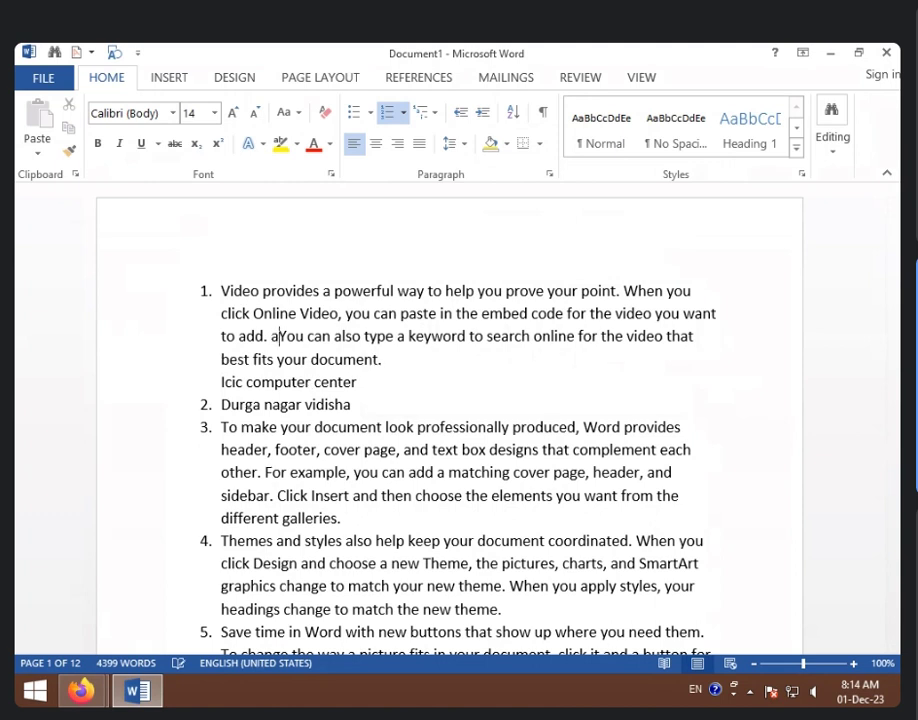
key(BackSpace)
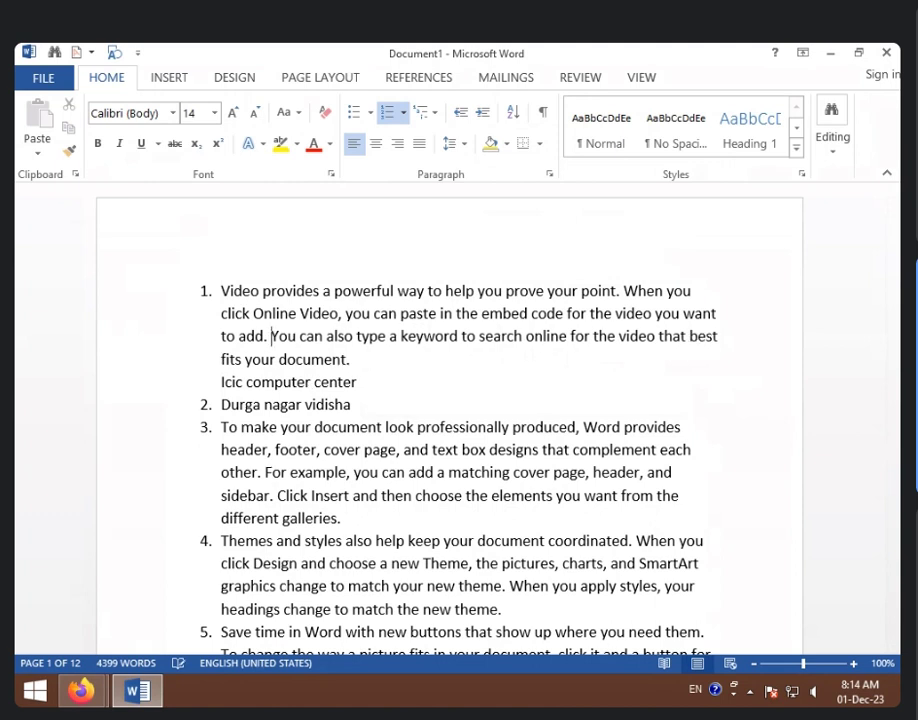
Select all text and set Numbering to None to remove all paragraph numbers.
key(ctrl+a)
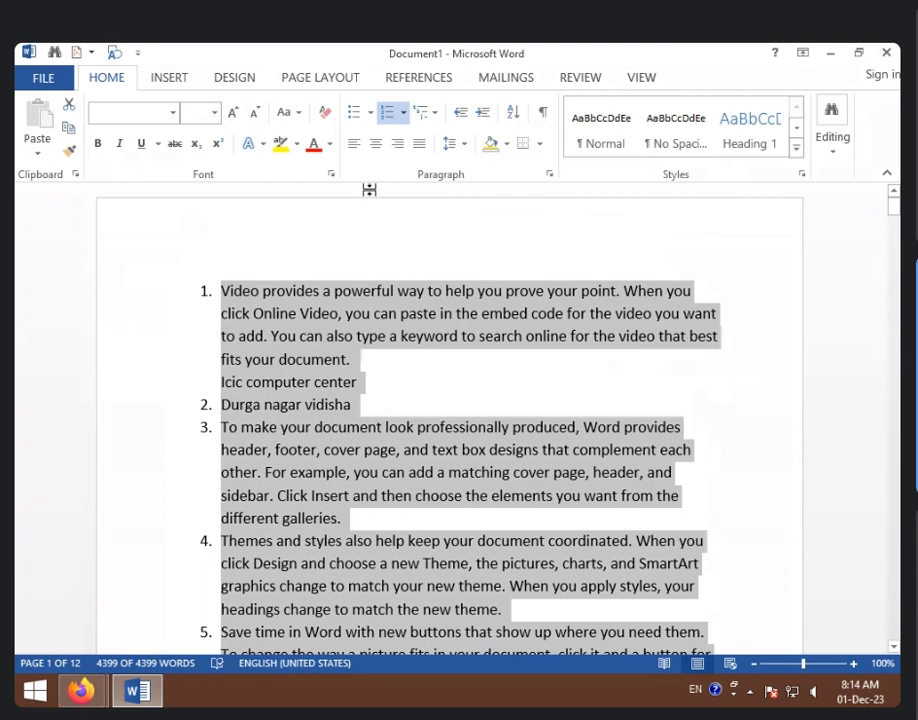
click(403, 112)
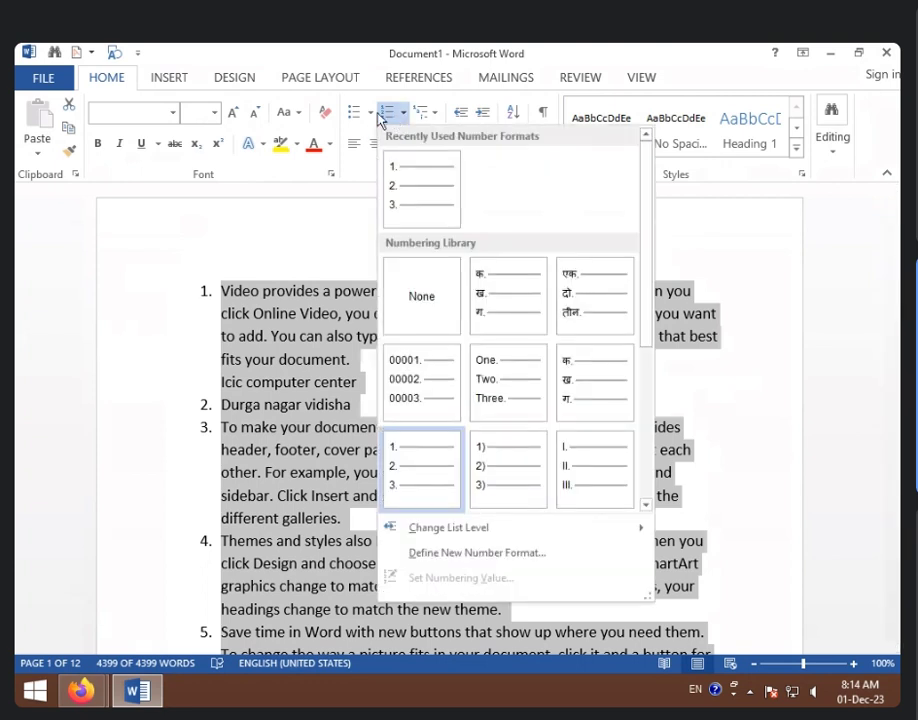
click(443, 293)
scroll(491, 307, down, 3)
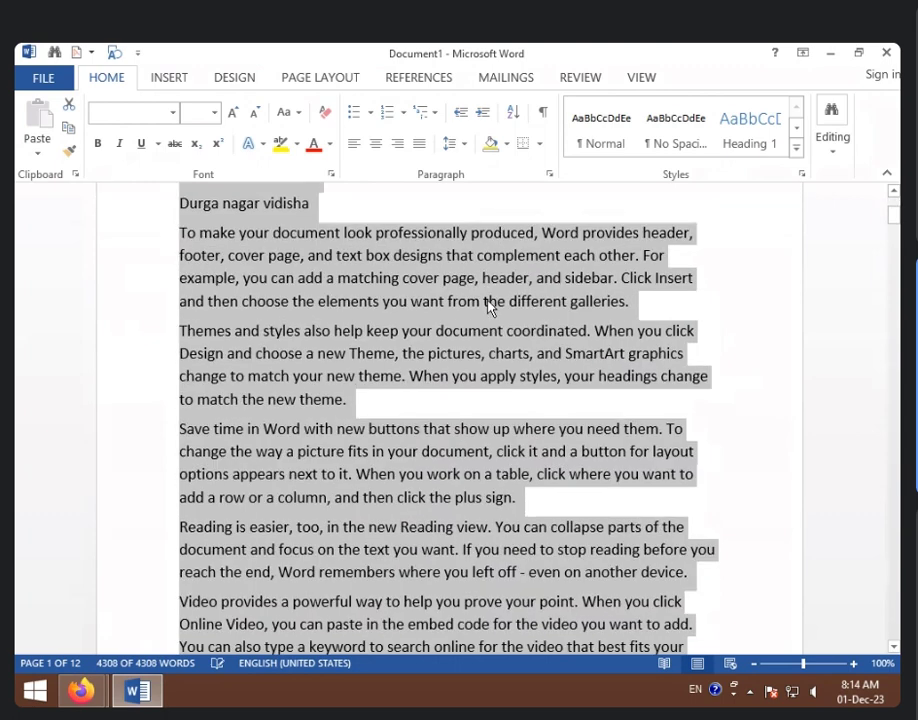
scroll(491, 307, down, 3)
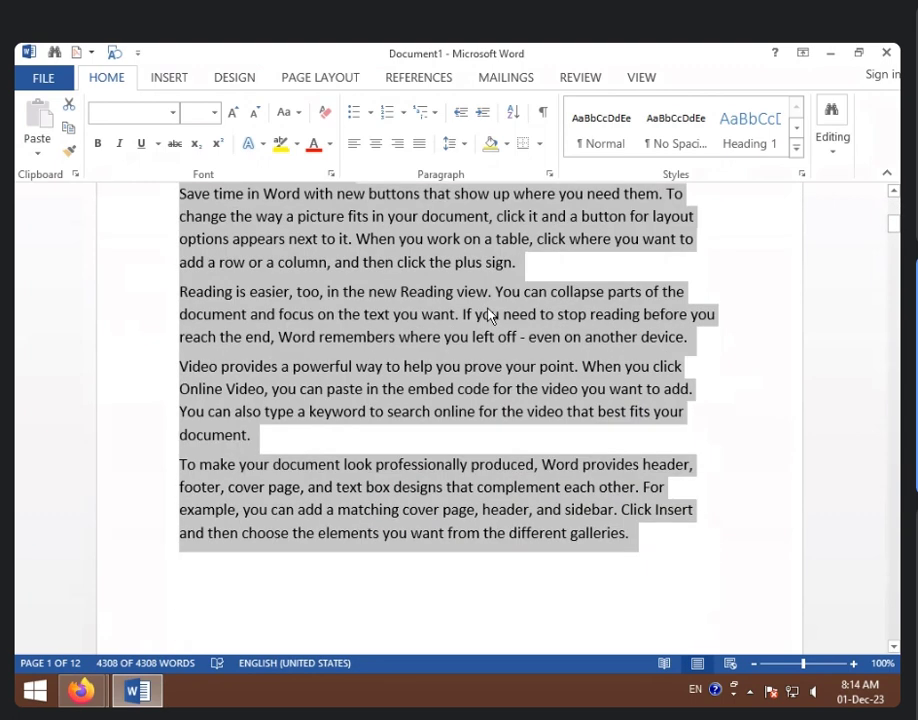
scroll(491, 318, up, 6)
click(322, 77)
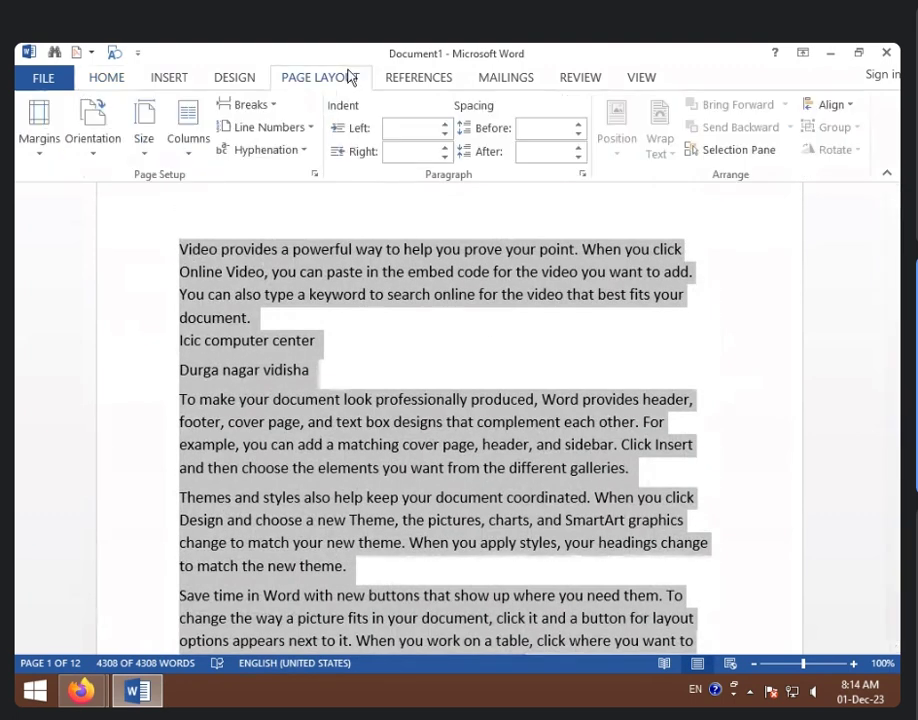
click(248, 104)
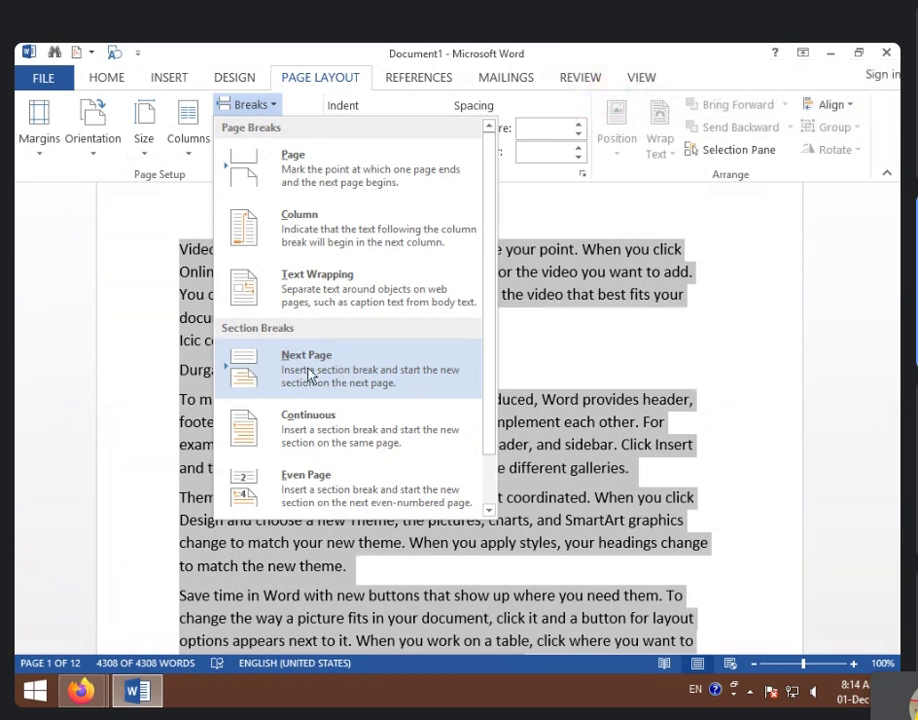
click(518, 371)
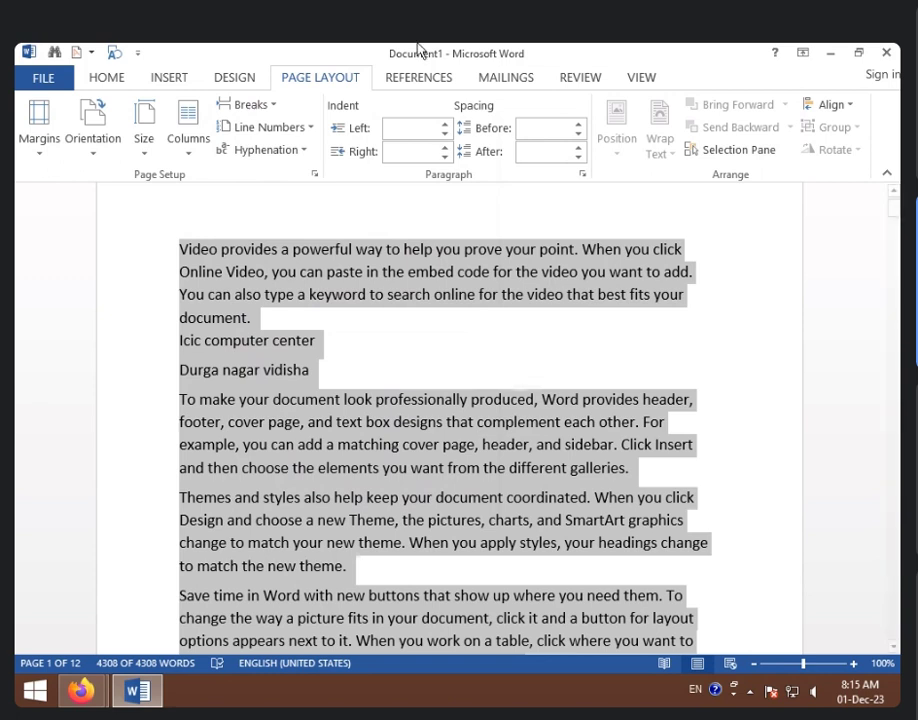
click(300, 128)
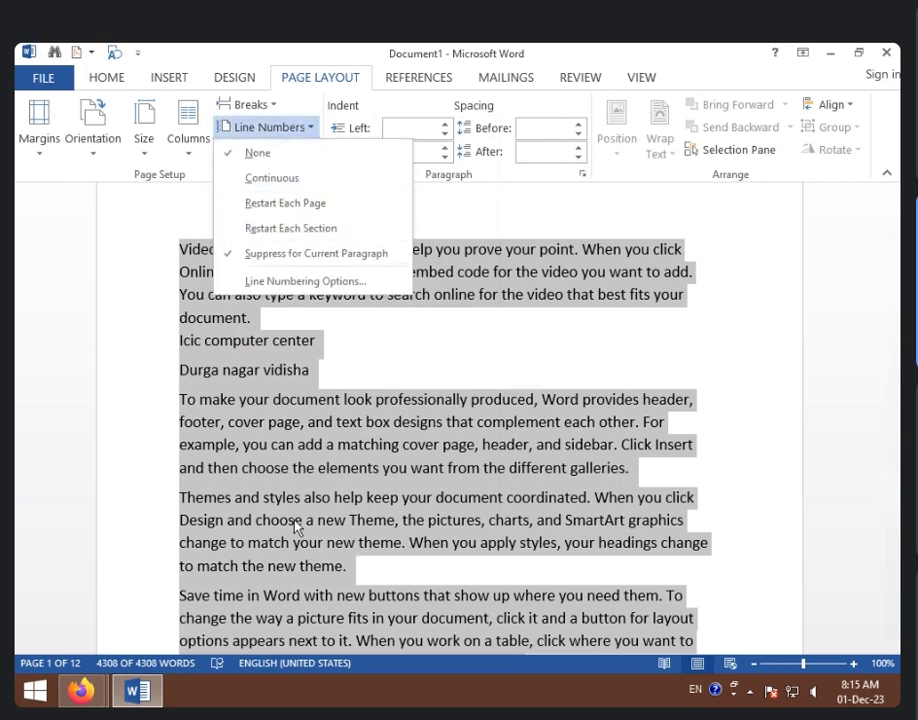
click(352, 498)
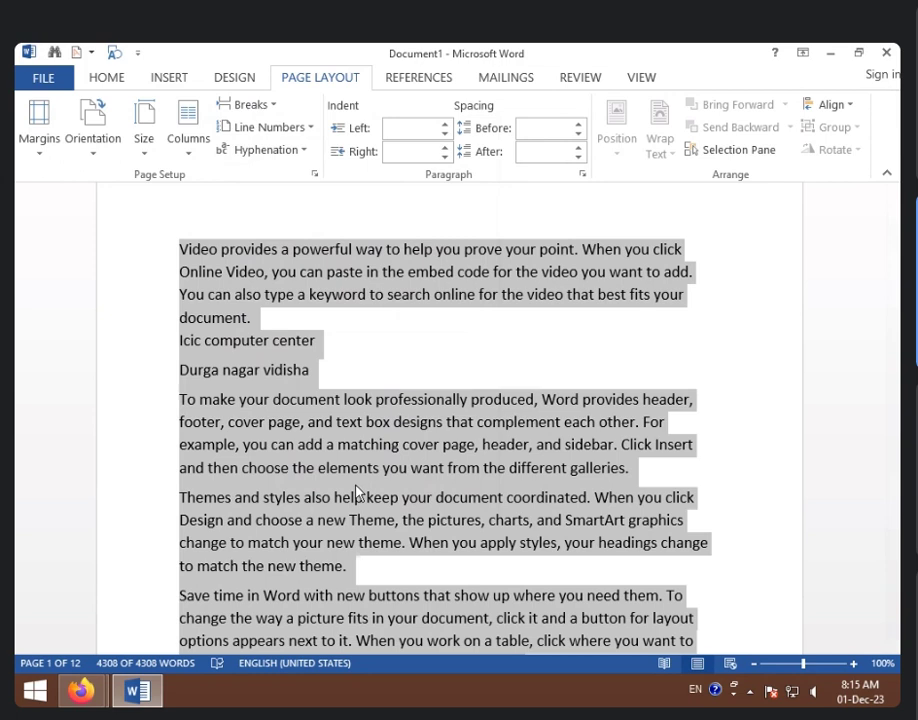
click(360, 467)
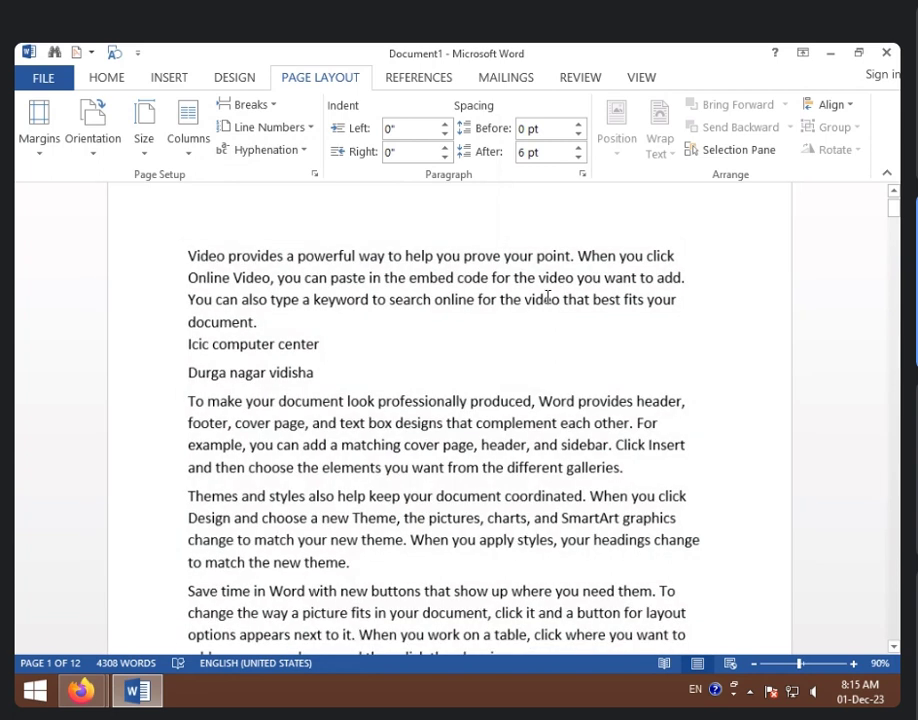
Zoom out and display the document as Multiple Pages side by side.
scroll(548, 297, down, 4)
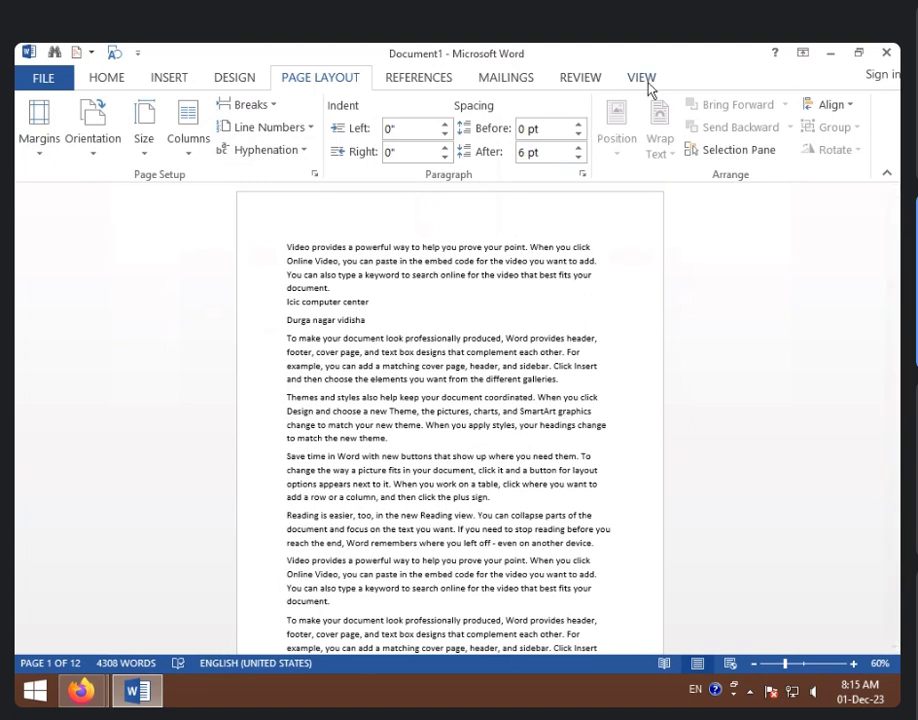
click(641, 78)
click(461, 129)
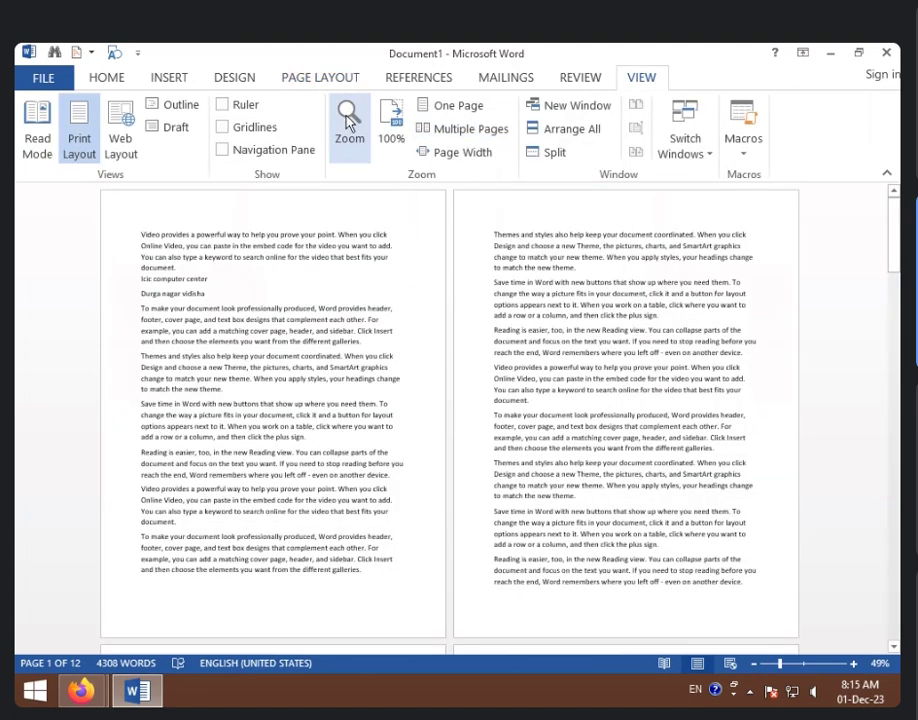
click(312, 82)
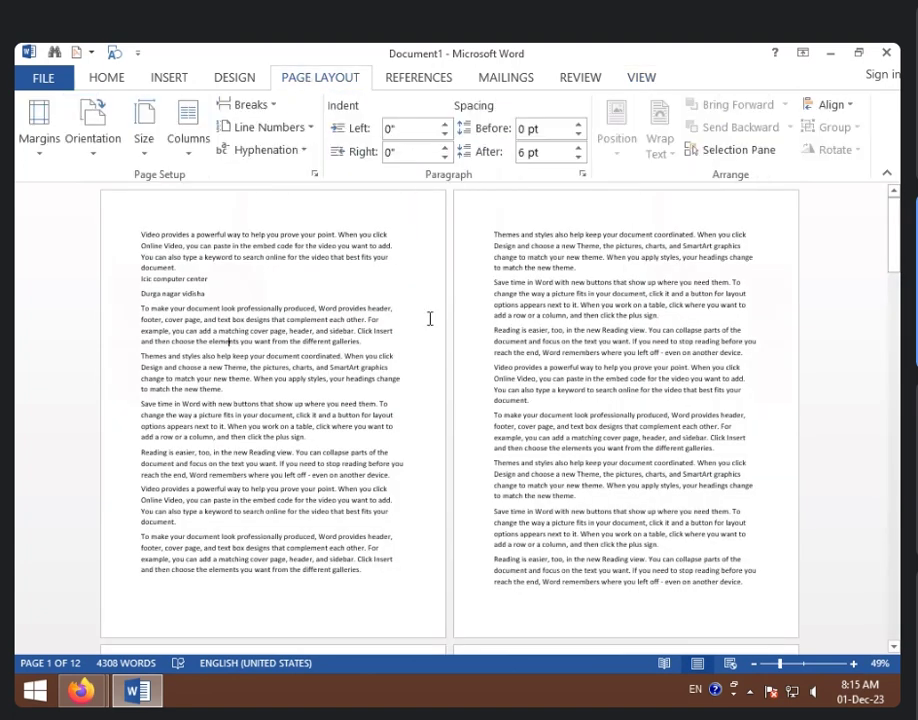
Insert a Next Page section break before 'change to match your new theme'.
scroll(425, 323, down, 2)
scroll(425, 323, down, 3)
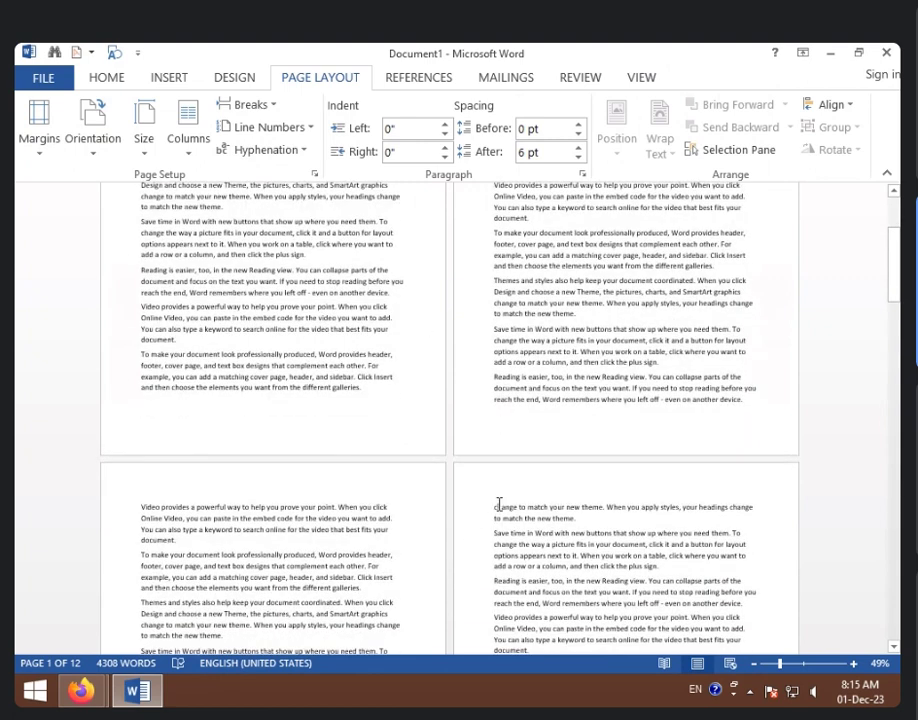
click(496, 506)
scroll(491, 532, down, 1)
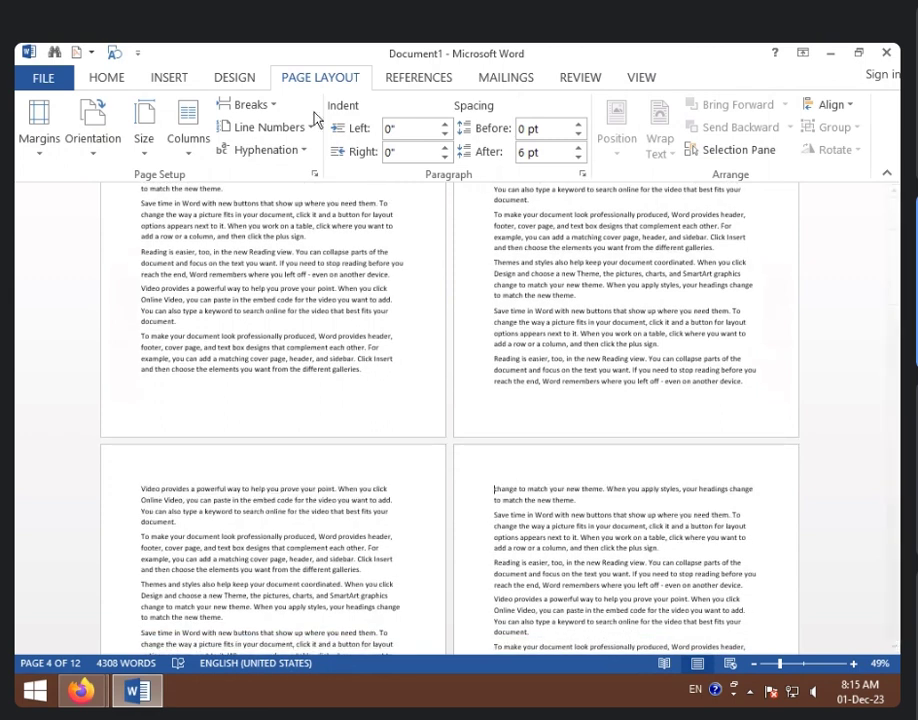
click(274, 112)
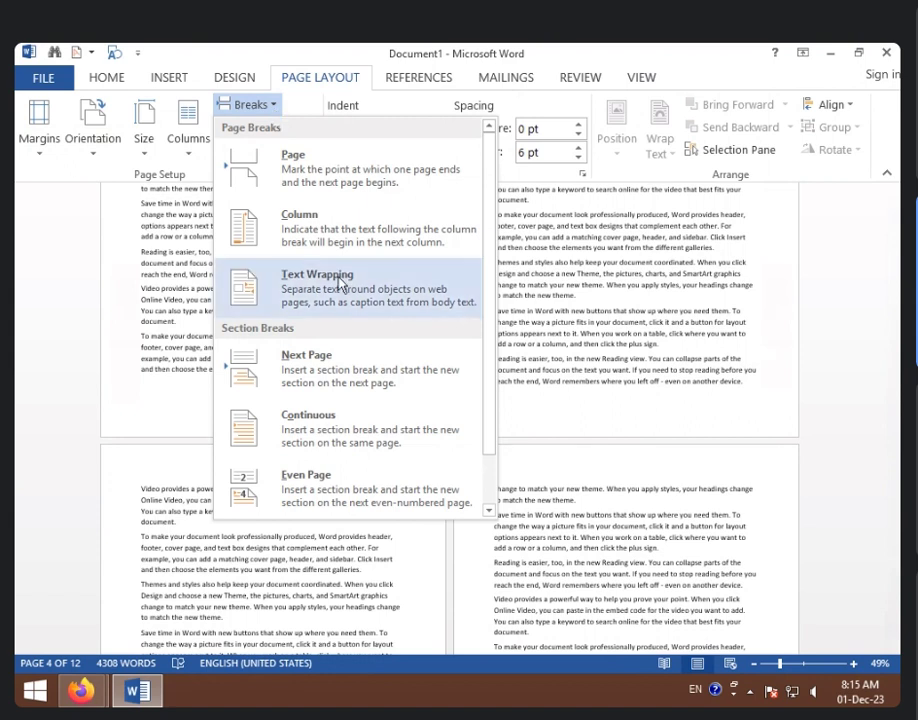
click(330, 365)
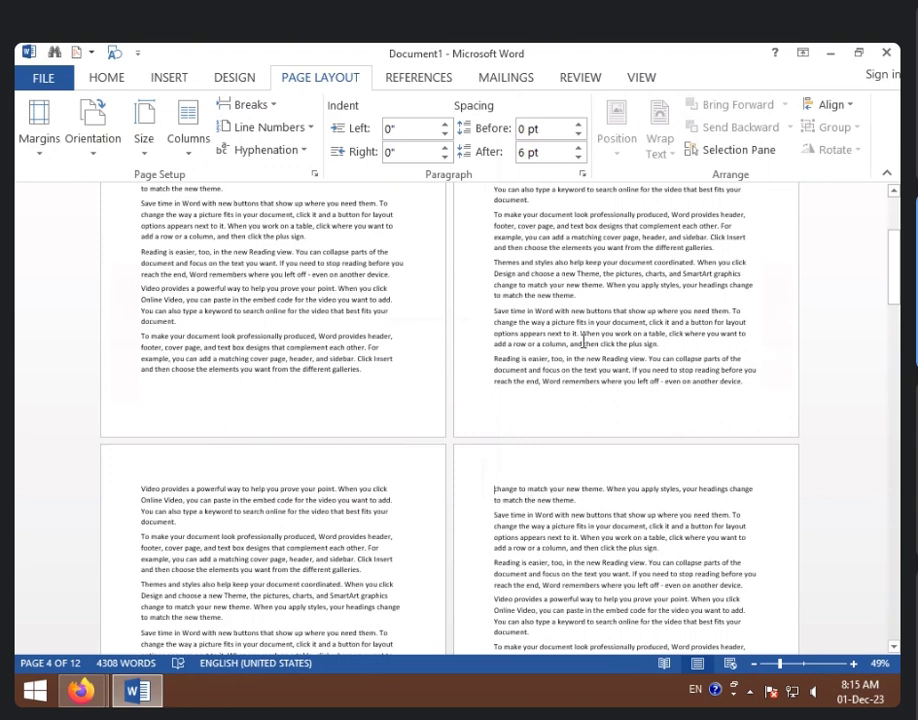
Apply line numbering that restarts at 1 in each section to the whole document.
key(ctrl+a)
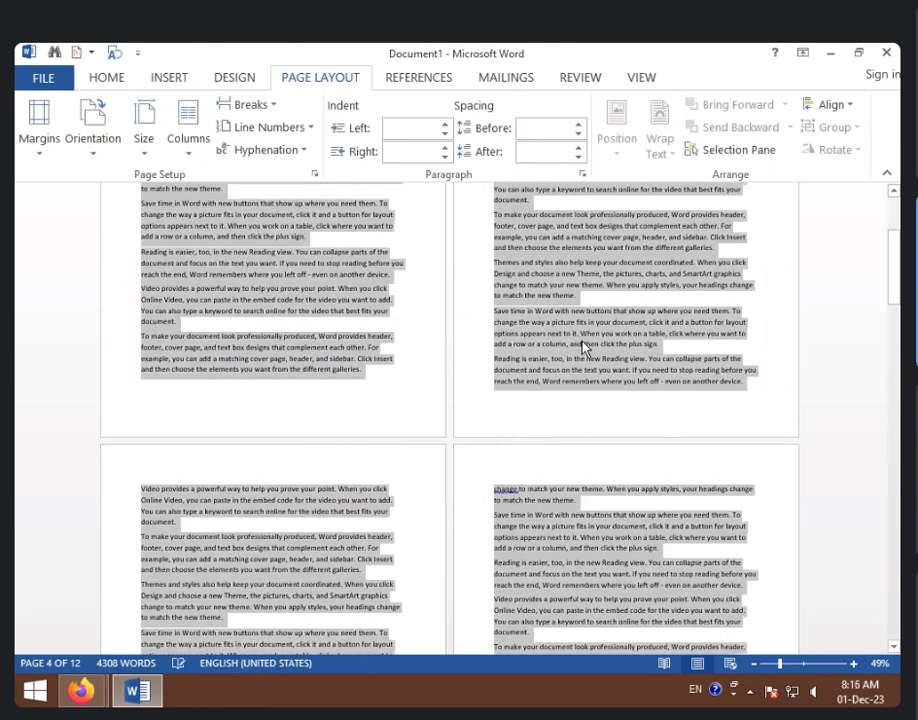
click(305, 127)
click(307, 231)
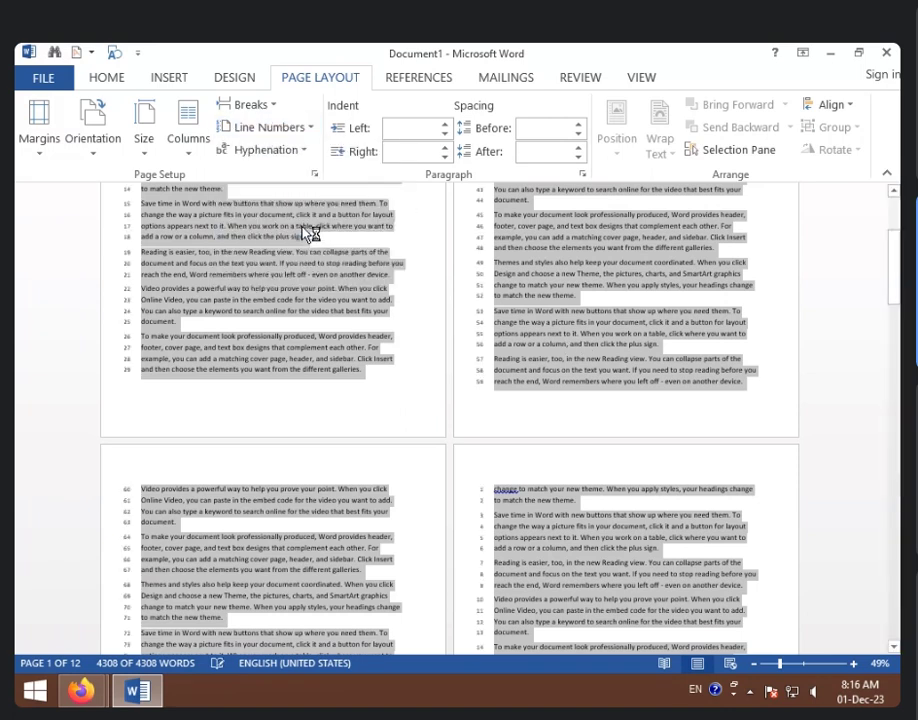
click(344, 270)
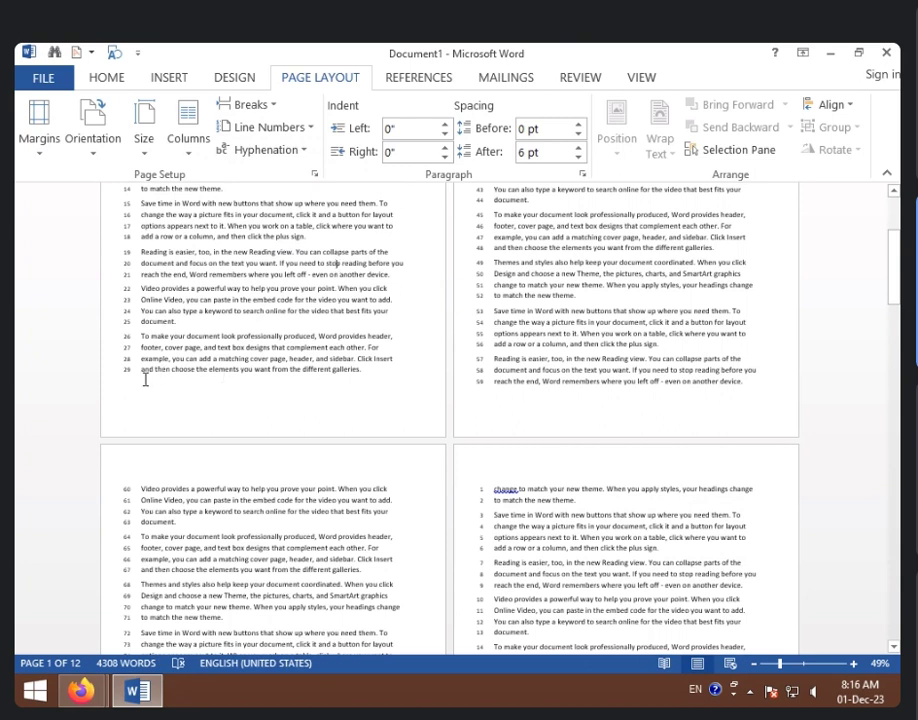
Review the Line Numbers and Breaks lists without changes, then reselect all text.
scroll(459, 407, down, 2)
scroll(459, 407, down, 3)
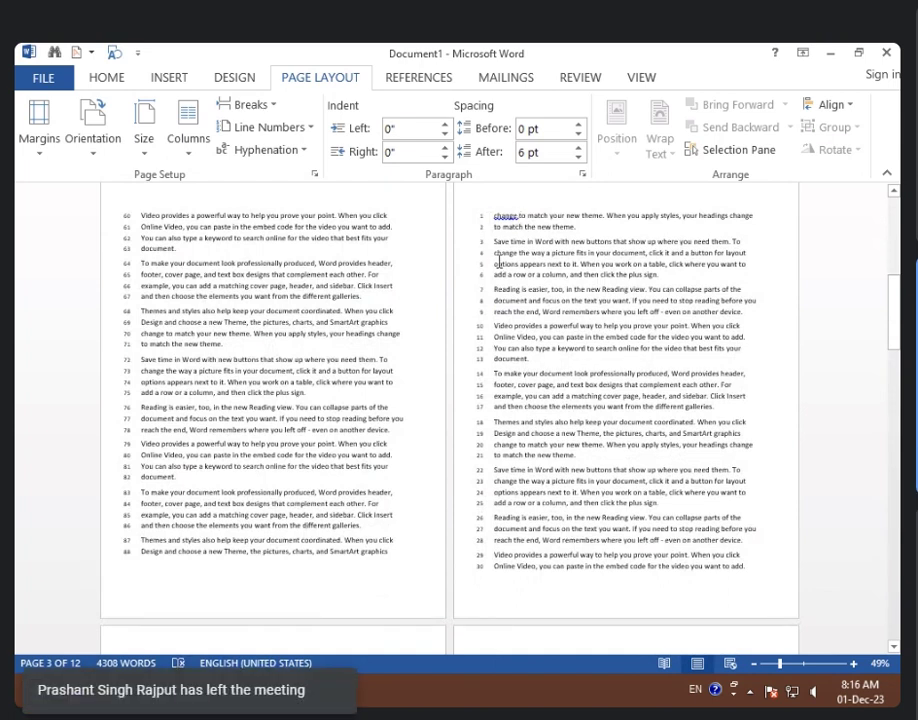
click(300, 128)
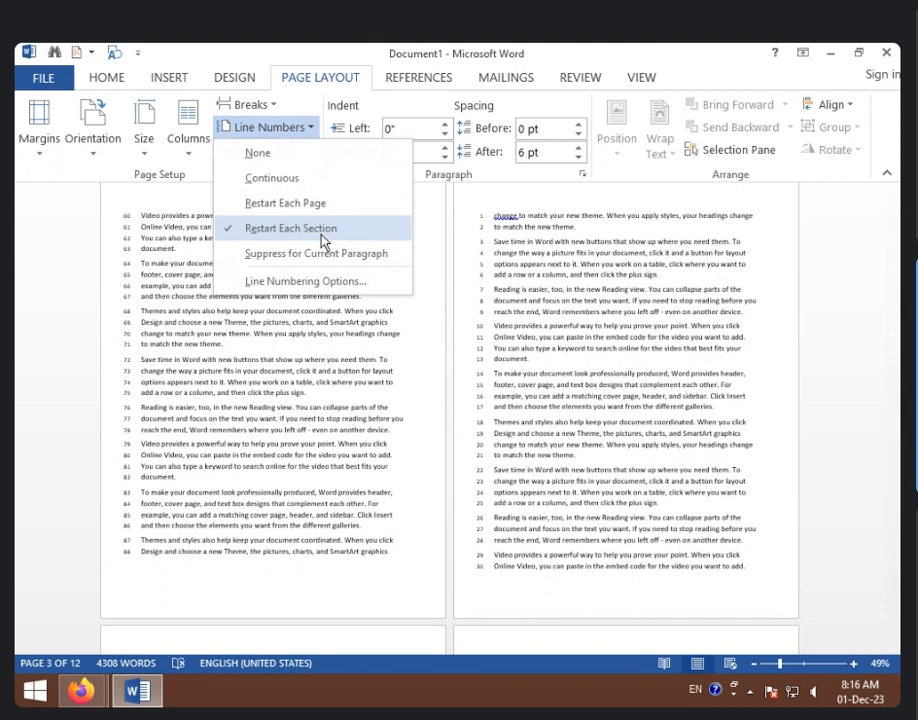
click(420, 295)
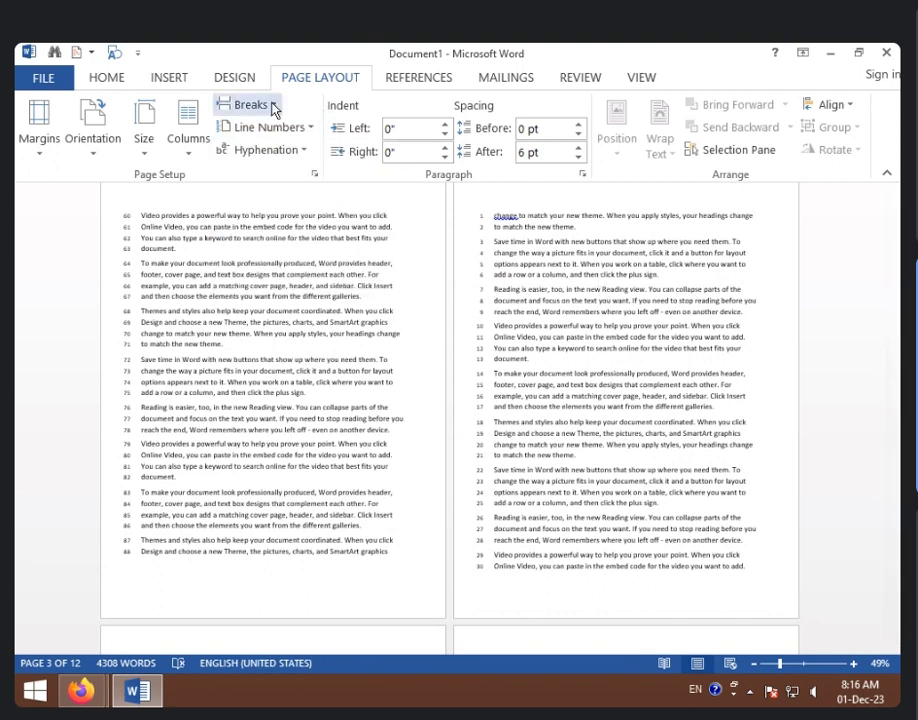
click(275, 110)
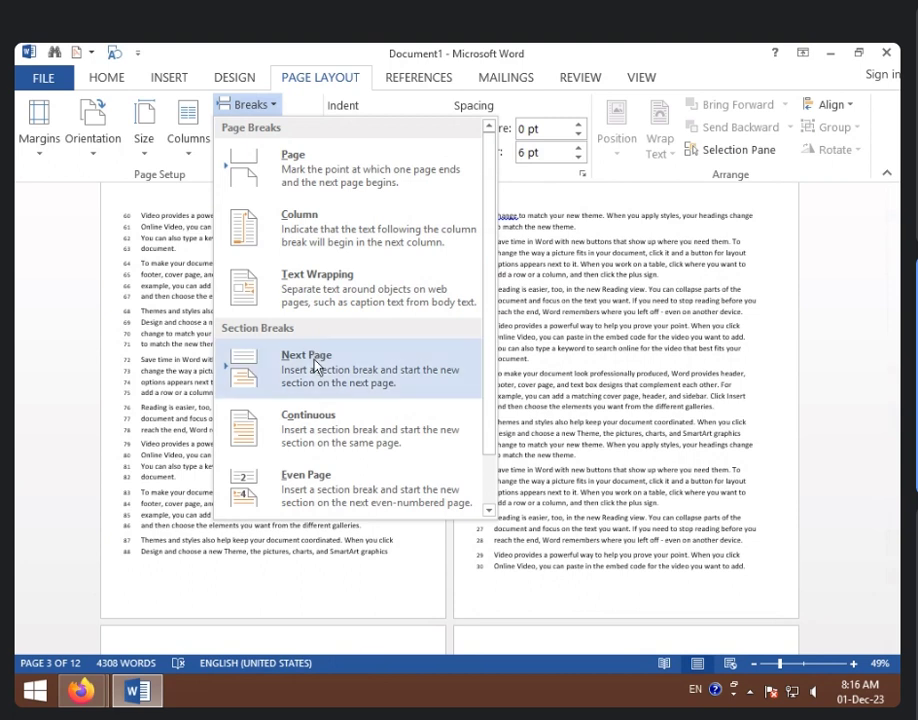
click(614, 296)
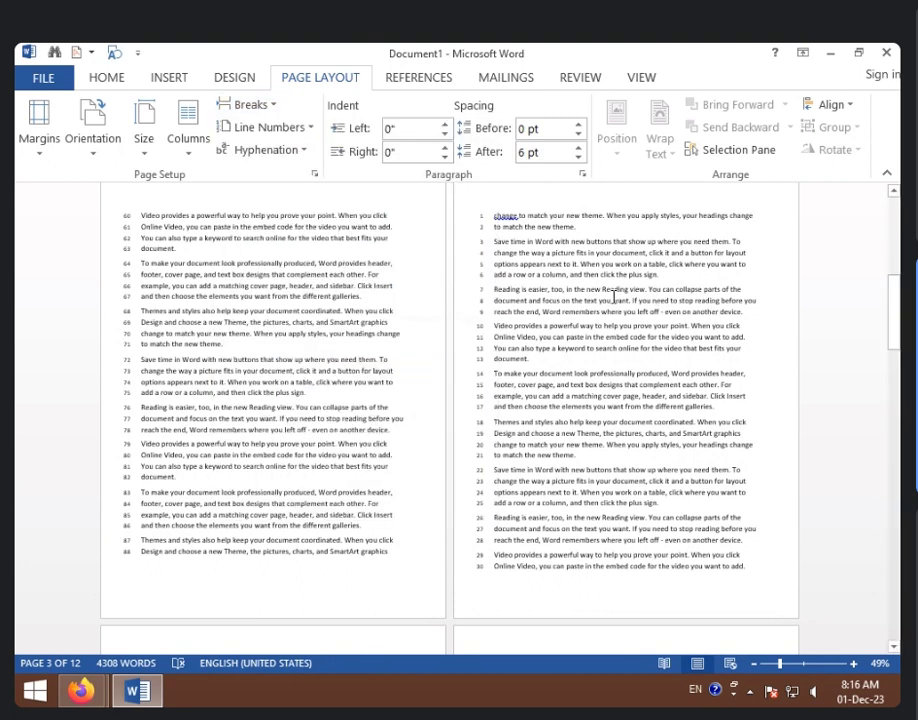
key(ctrl+a)
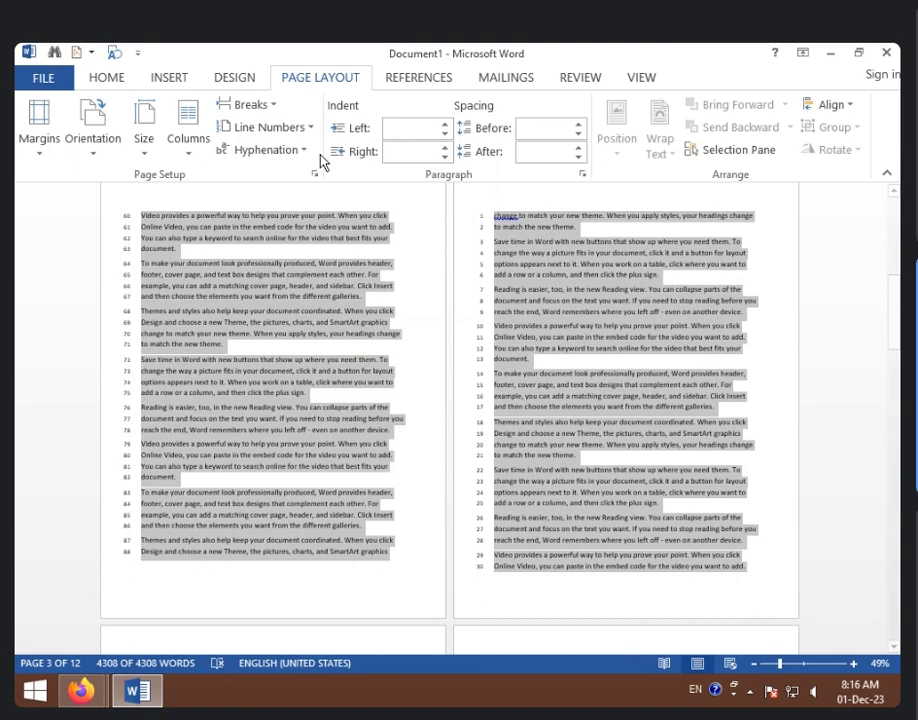
Turn off line numbering for the whole document with Line Numbers > None.
click(300, 127)
click(258, 150)
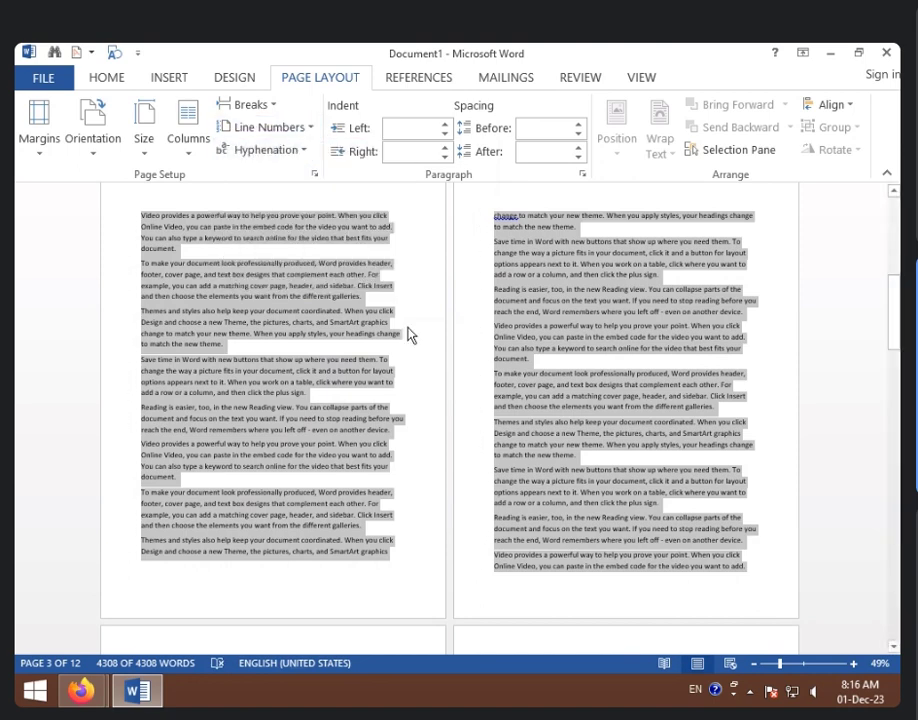
ctrl+scroll(408, 335, up, 5)
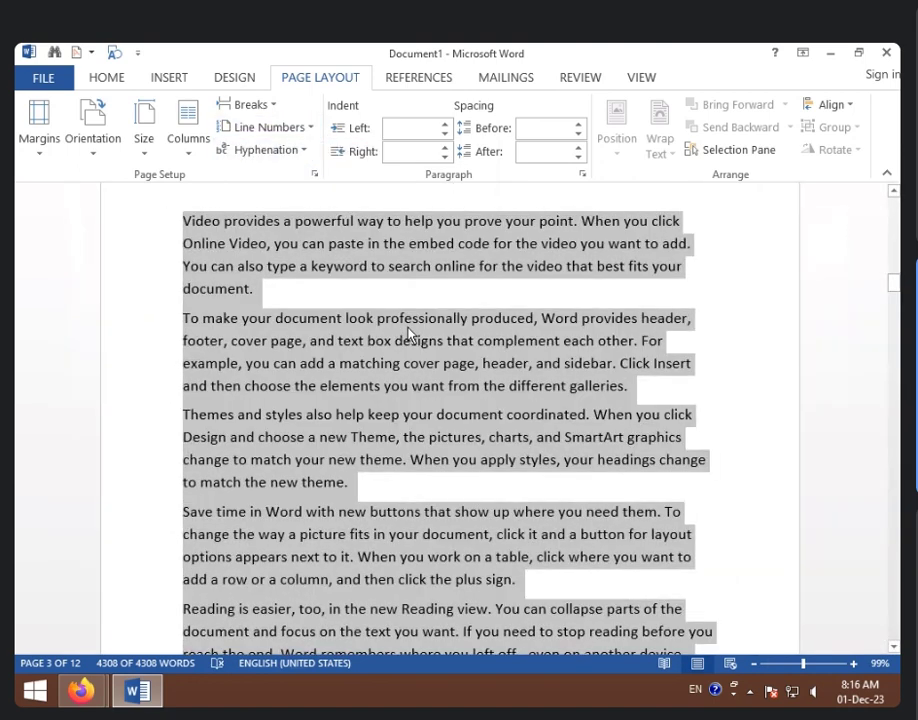
scroll(408, 335, down, 3)
scroll(408, 335, down, 3)
ctrl+scroll(408, 335, up, 4)
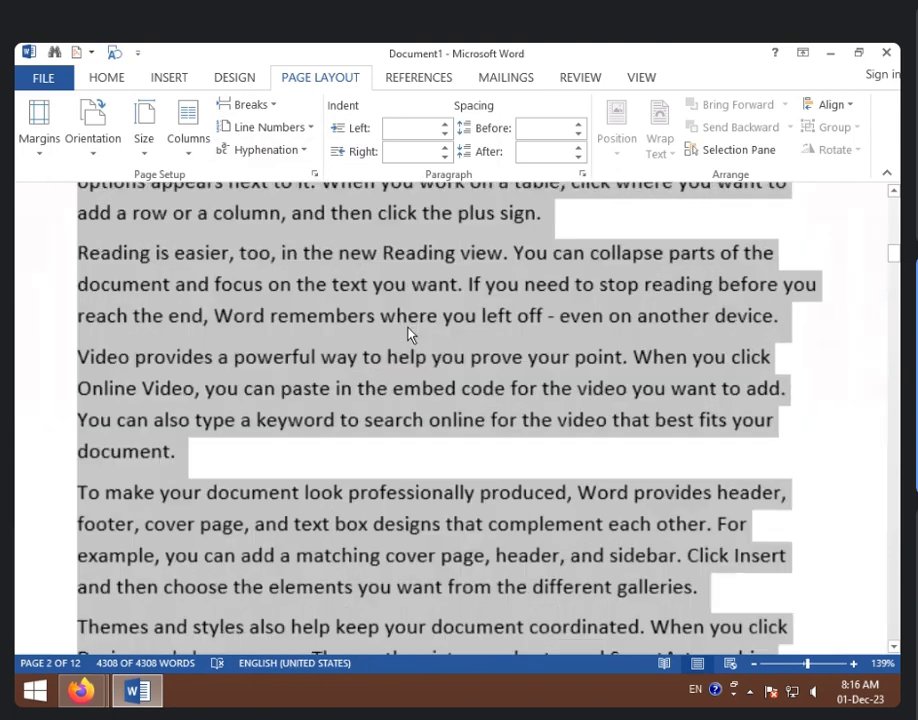
Clear the whole-document selection and return to the start of the sample text.
scroll(408, 335, down, 3)
scroll(408, 335, down, 2)
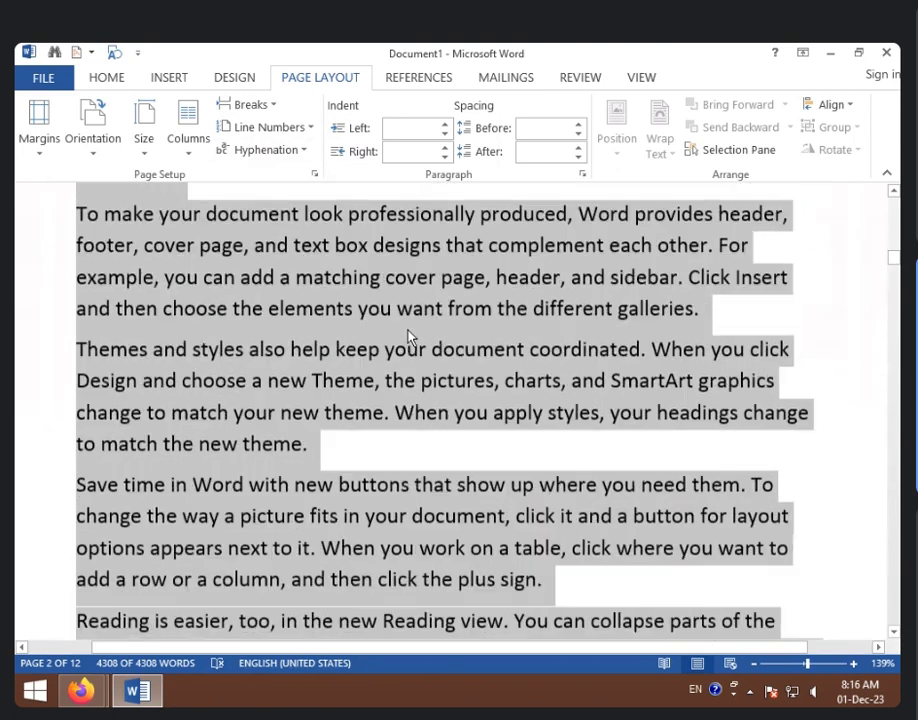
ctrl+scroll(405, 339, down, 3)
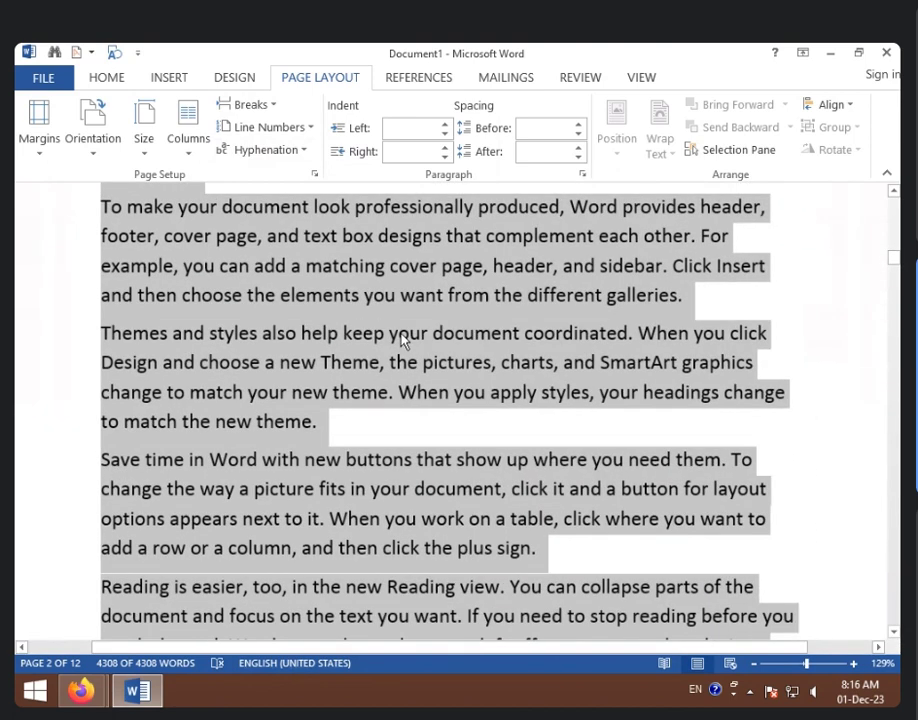
scroll(404, 342, up, 2)
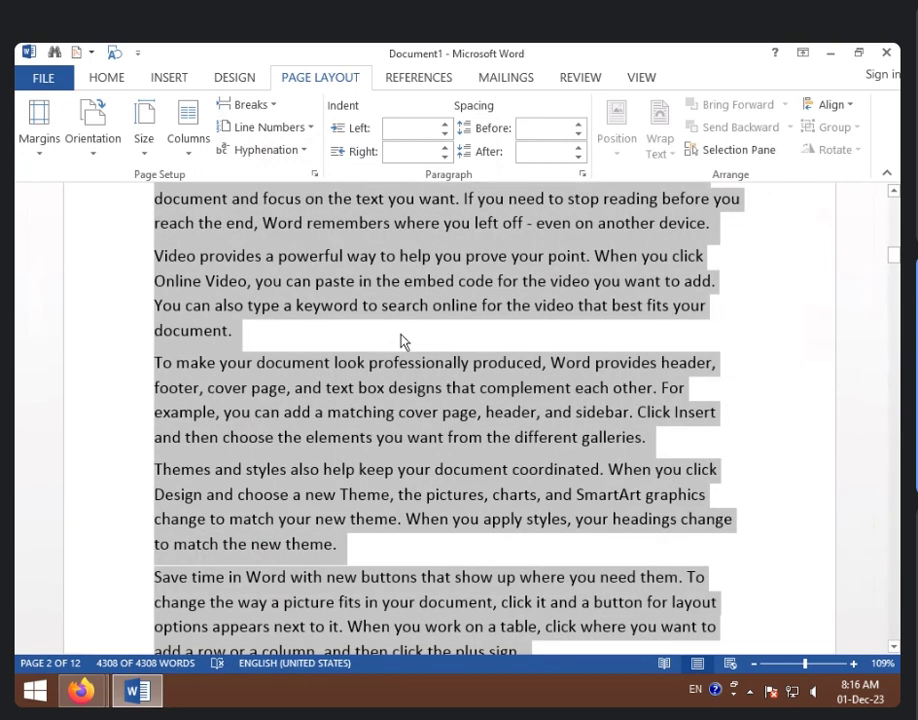
scroll(404, 342, up, 3)
scroll(401, 337, up, 3)
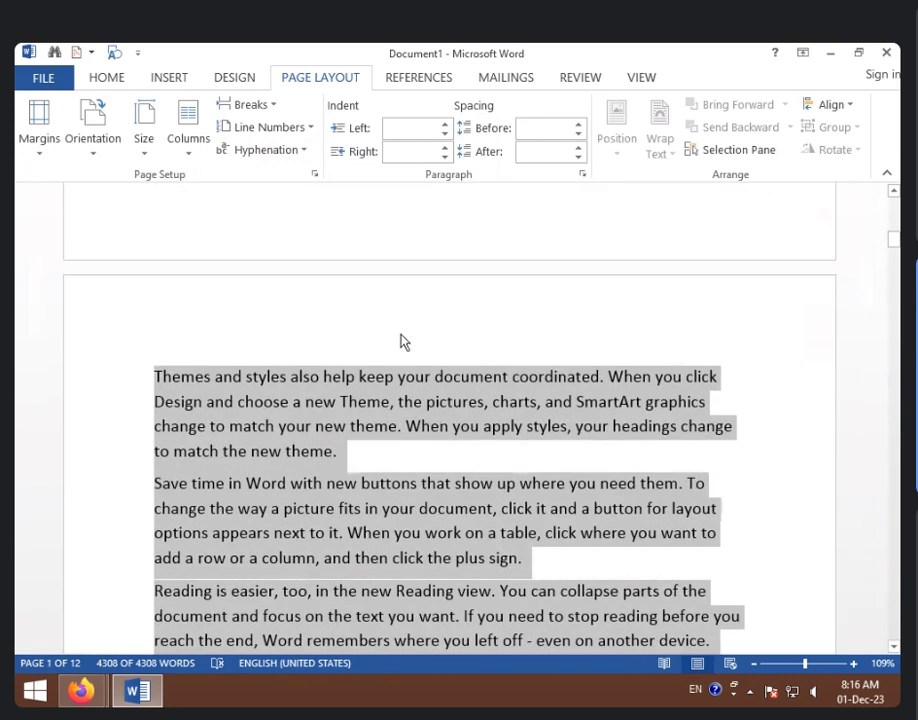
ctrl+scroll(400, 342, down, 1)
scroll(400, 342, up, 3)
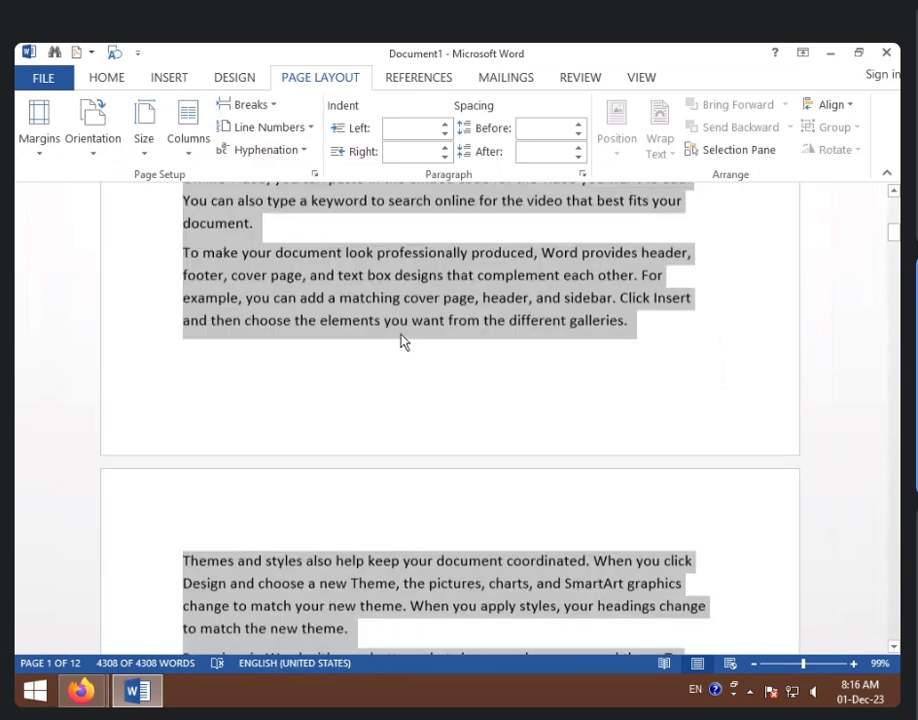
scroll(401, 340, up, 3)
key(Left)
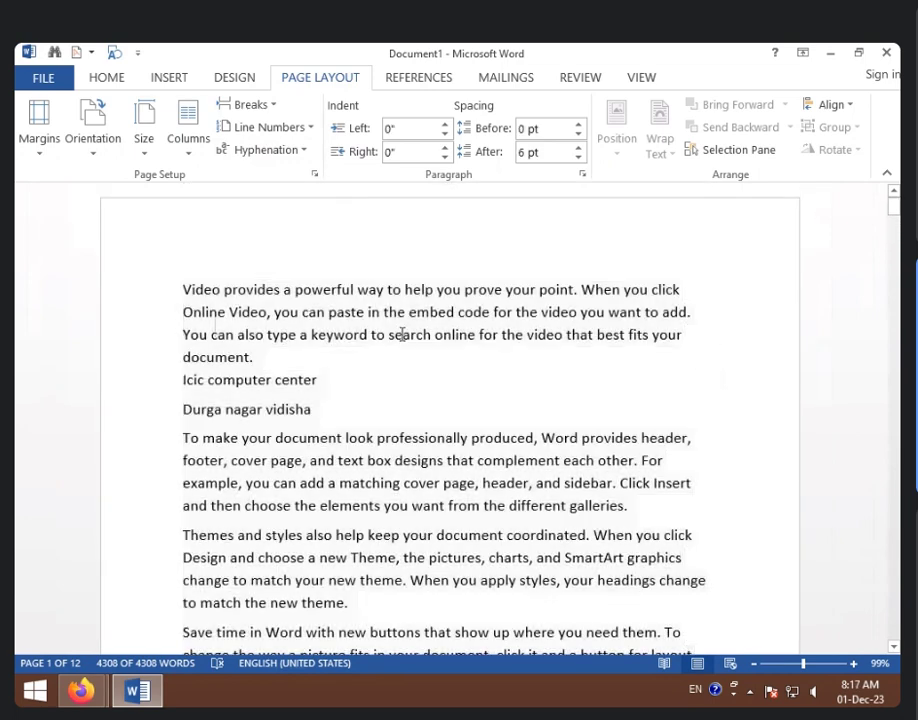
scroll(407, 331, down, 3)
scroll(416, 372, down, 1)
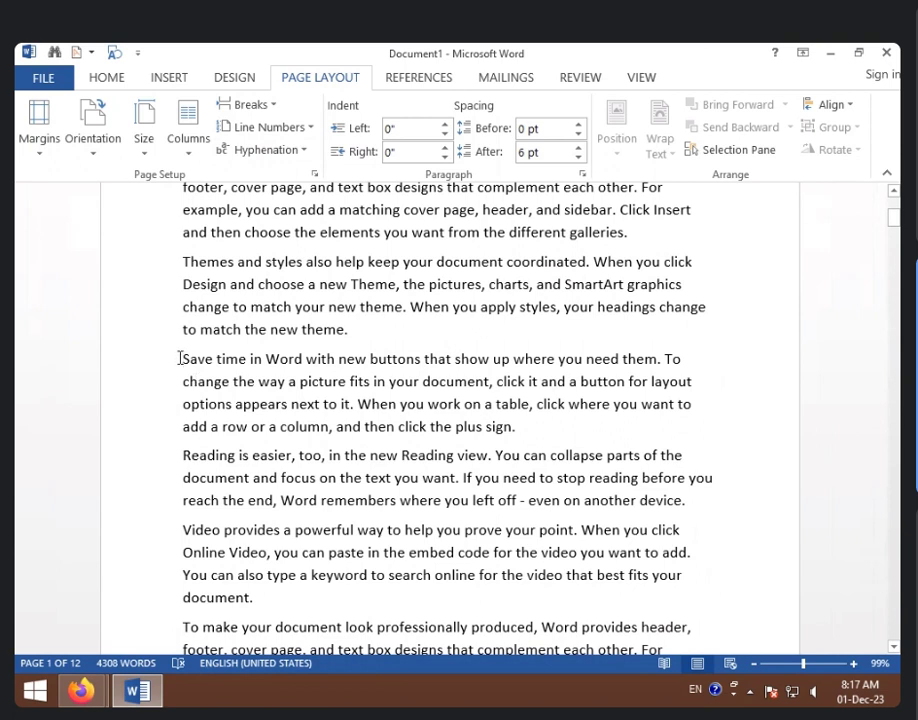
Insert a Next Page section break so 'Save time in Word' begins page 2.
click(272, 105)
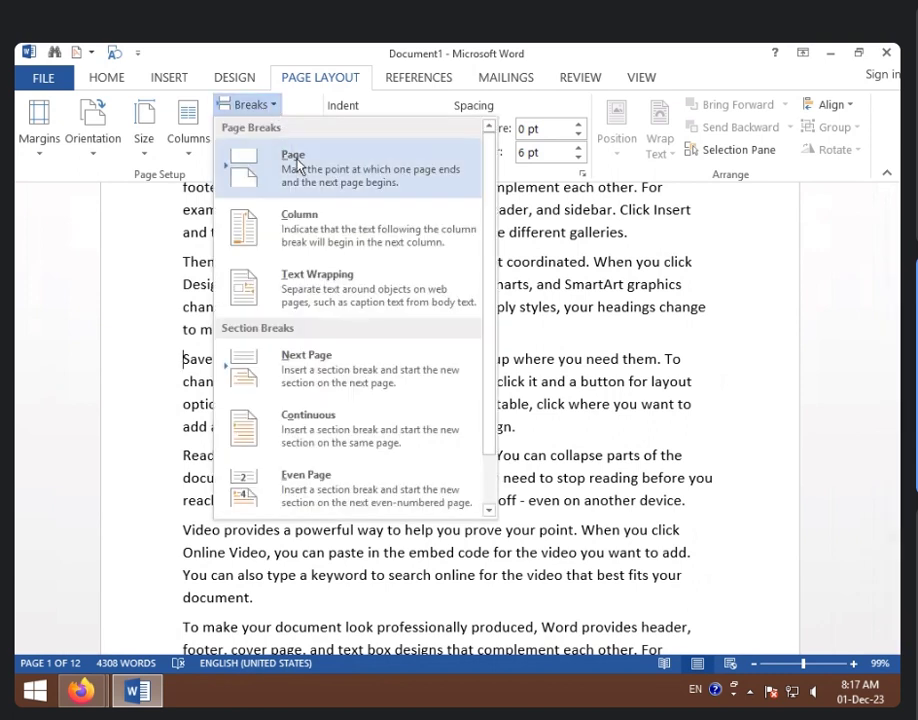
click(324, 373)
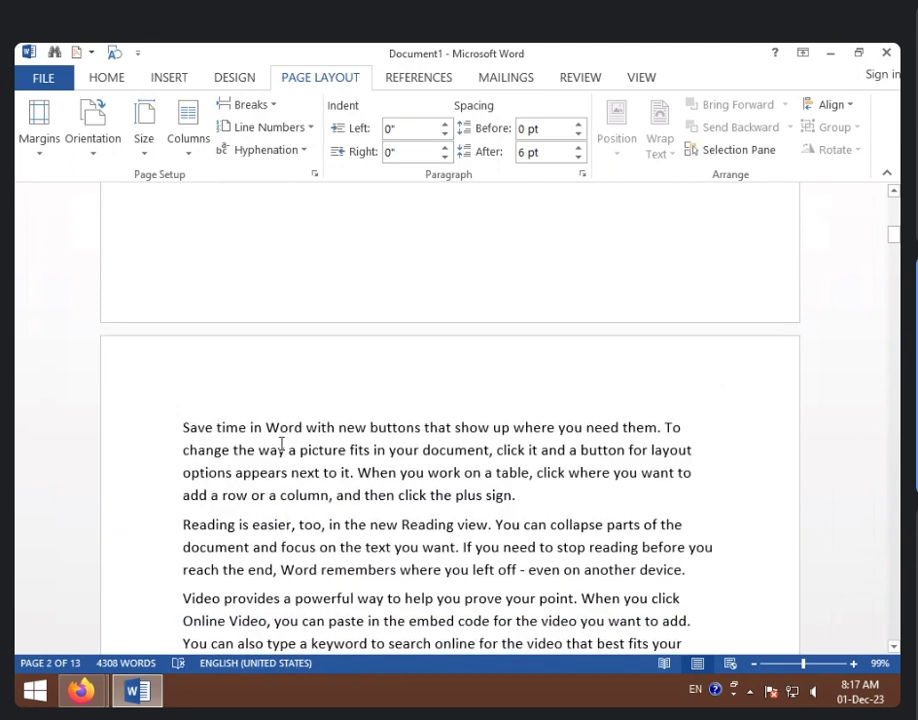
scroll(281, 444, up, 3)
scroll(281, 443, up, 5)
scroll(281, 444, up, 3)
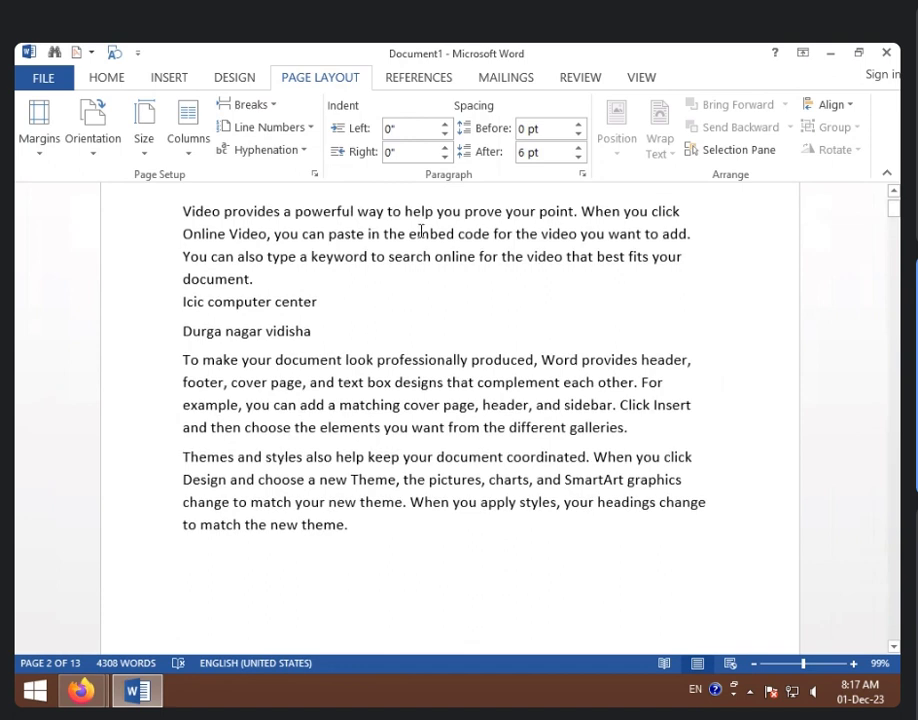
scroll(347, 341, down, 5)
scroll(347, 341, down, 4)
scroll(347, 341, down, 4)
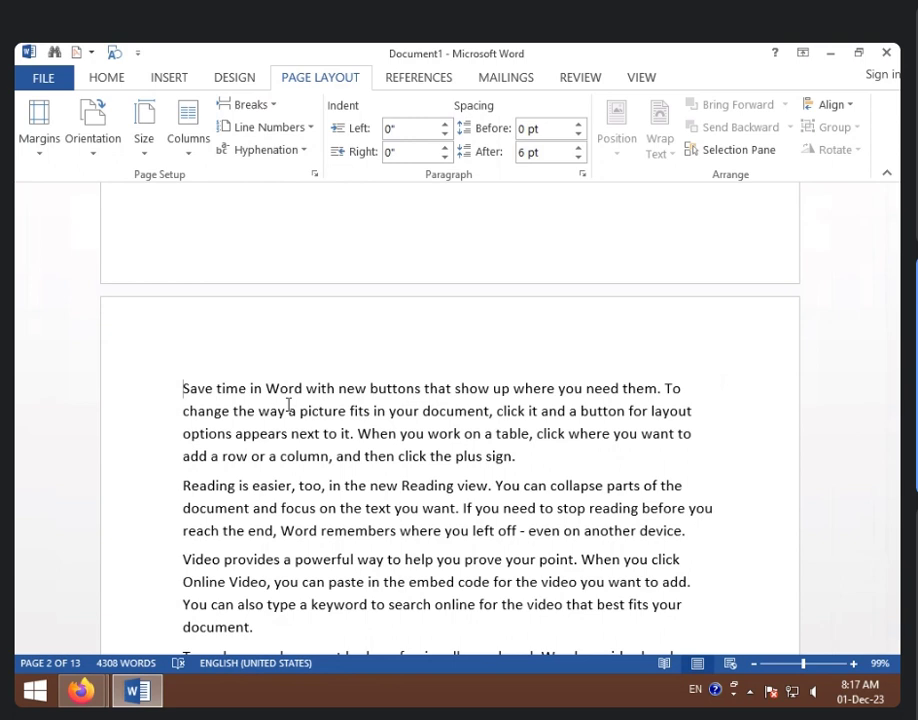
key(Left)
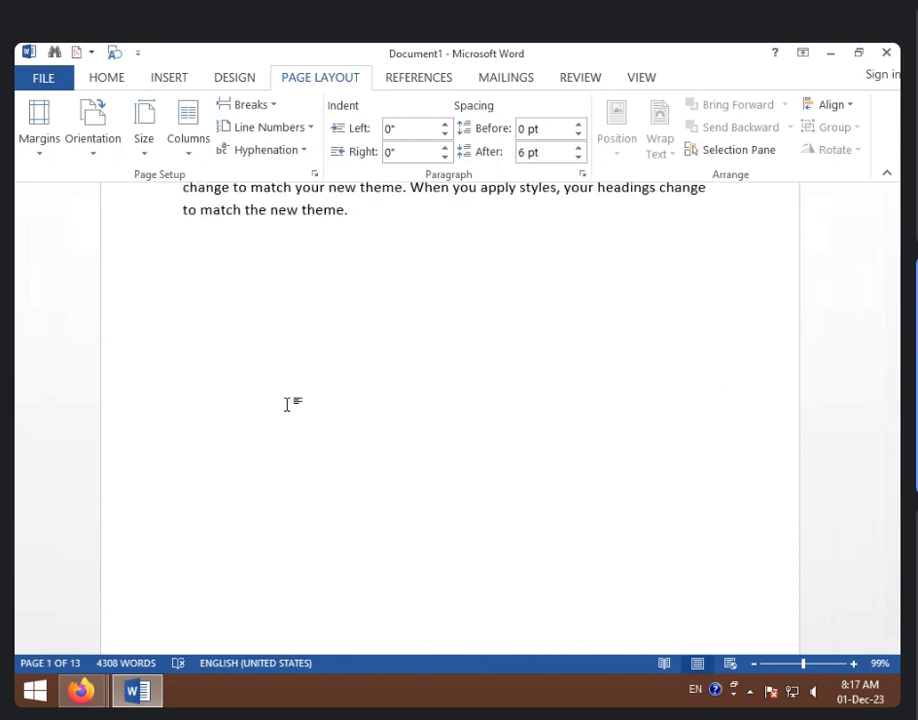
Delete the section break before 'Save time in Word' so it follows the themes paragraph.
scroll(300, 415, up, 5)
scroll(350, 450, down, 2)
scroll(351, 463, down, 3)
click(178, 503)
key(BackSpace)
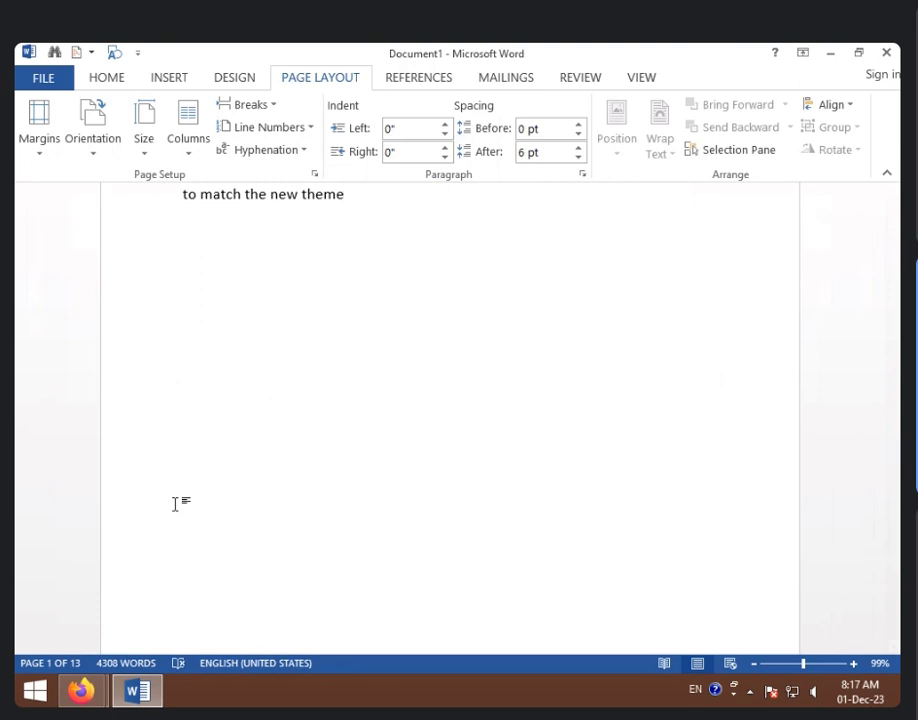
key(Down)
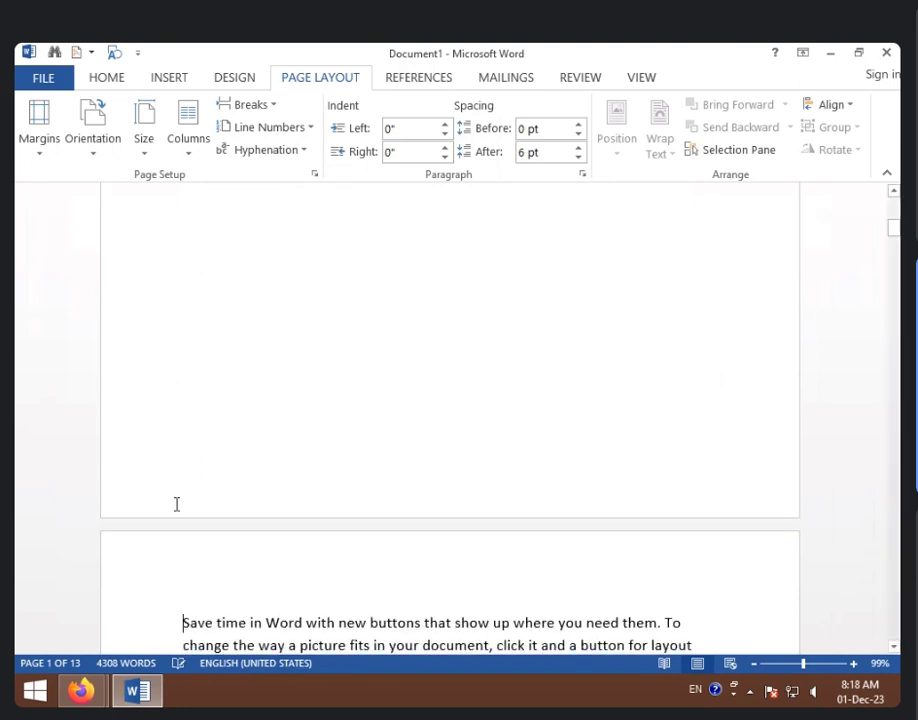
key(BackSpace)
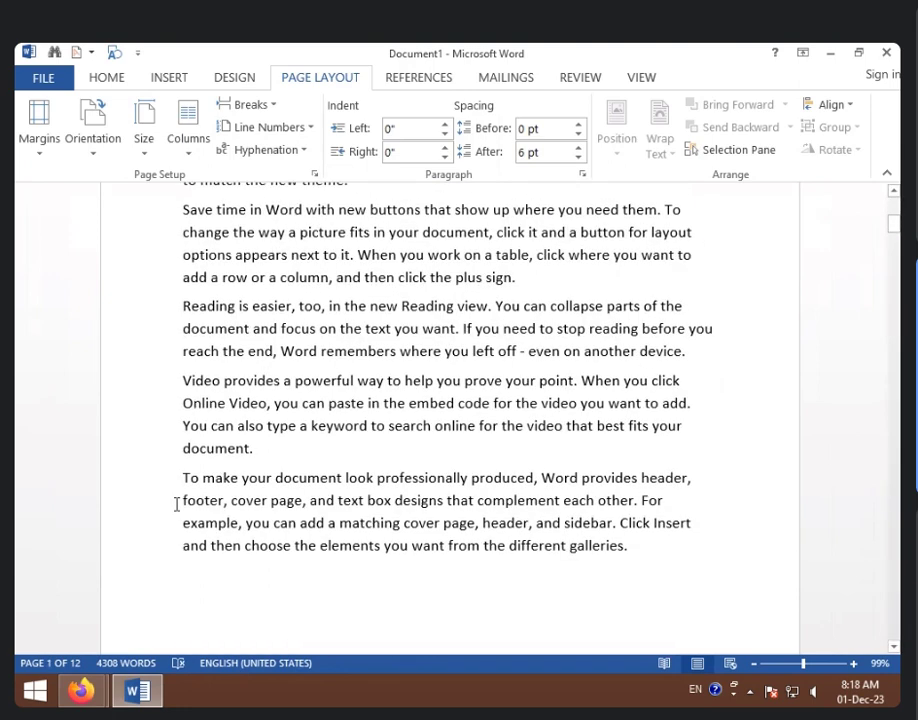
scroll(354, 311, up, 1)
scroll(358, 317, up, 5)
Check the Line Numbers options without changing them, then move down to page 3.
click(305, 127)
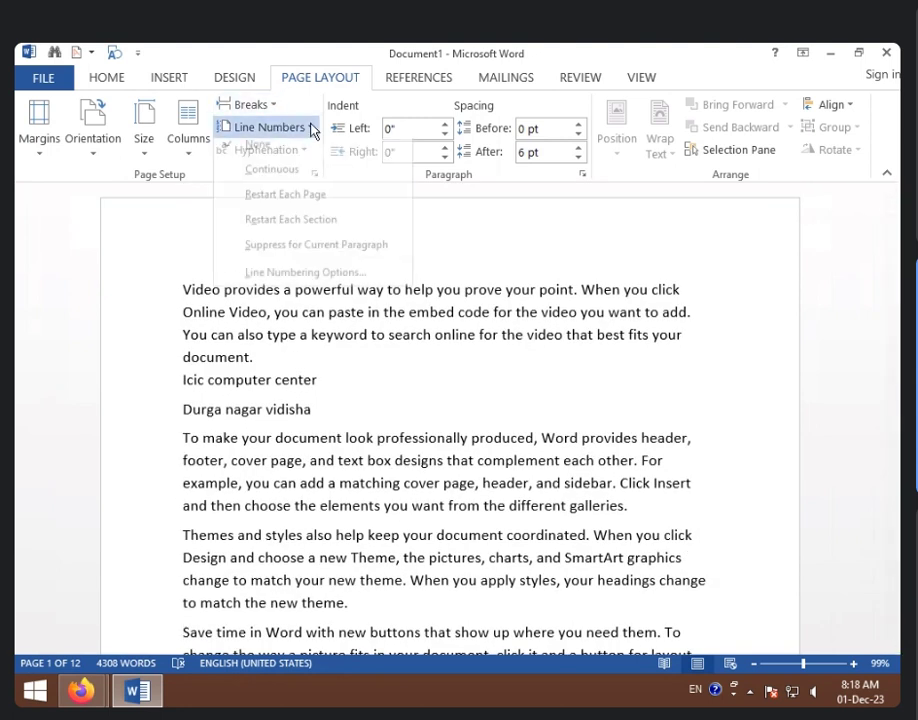
click(570, 275)
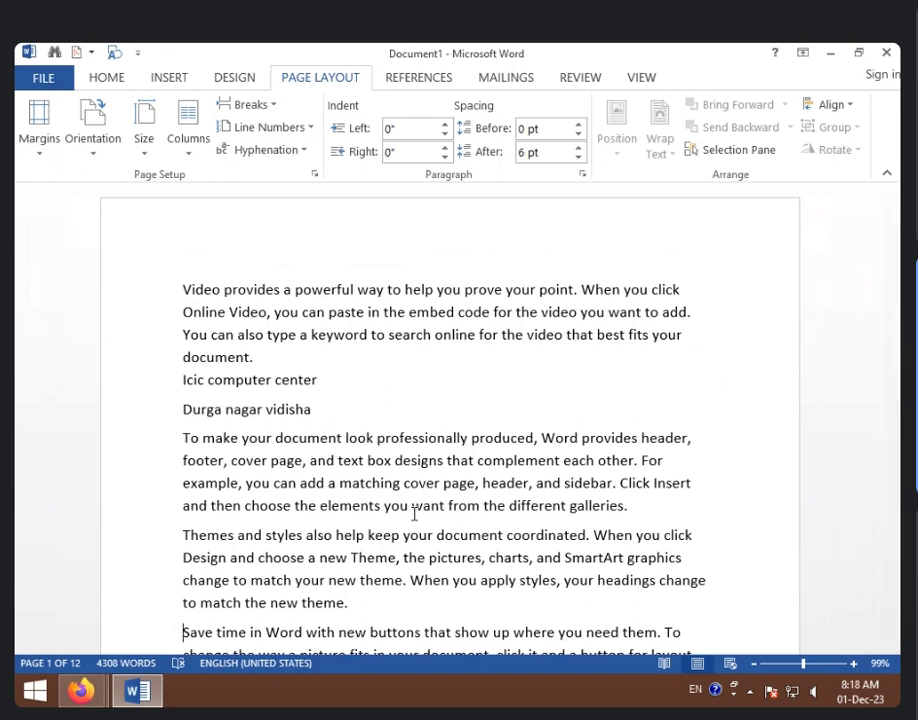
scroll(414, 514, down, 4)
scroll(420, 537, down, 4)
scroll(430, 557, down, 4)
scroll(432, 568, down, 3)
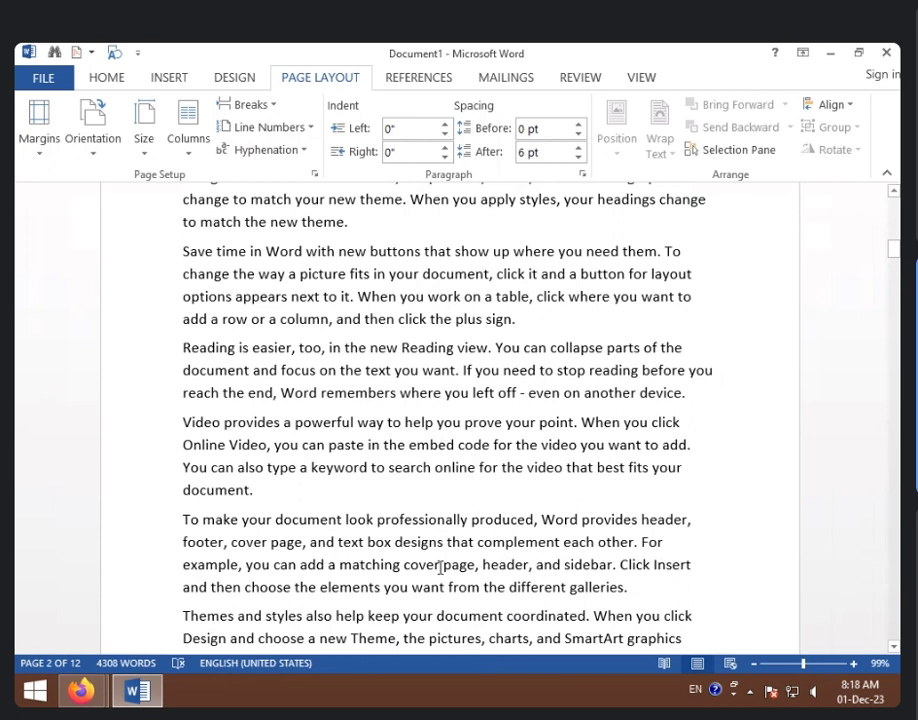
scroll(436, 596, down, 5)
scroll(416, 576, down, 3)
scroll(303, 587, down, 3)
Insert a Next Page section break before 'Video provides' on page 3.
click(183, 288)
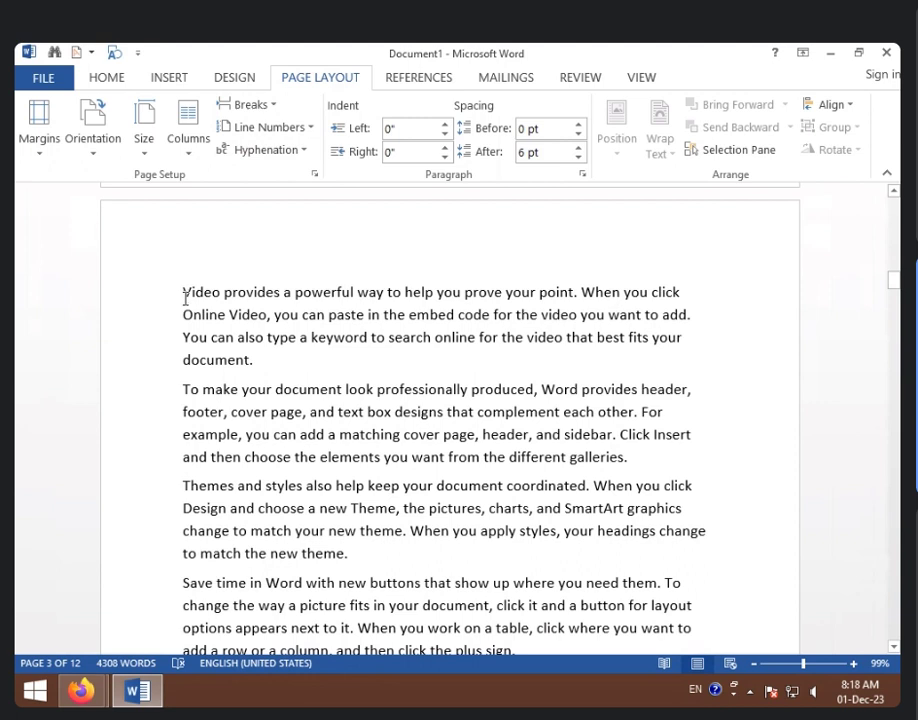
click(276, 105)
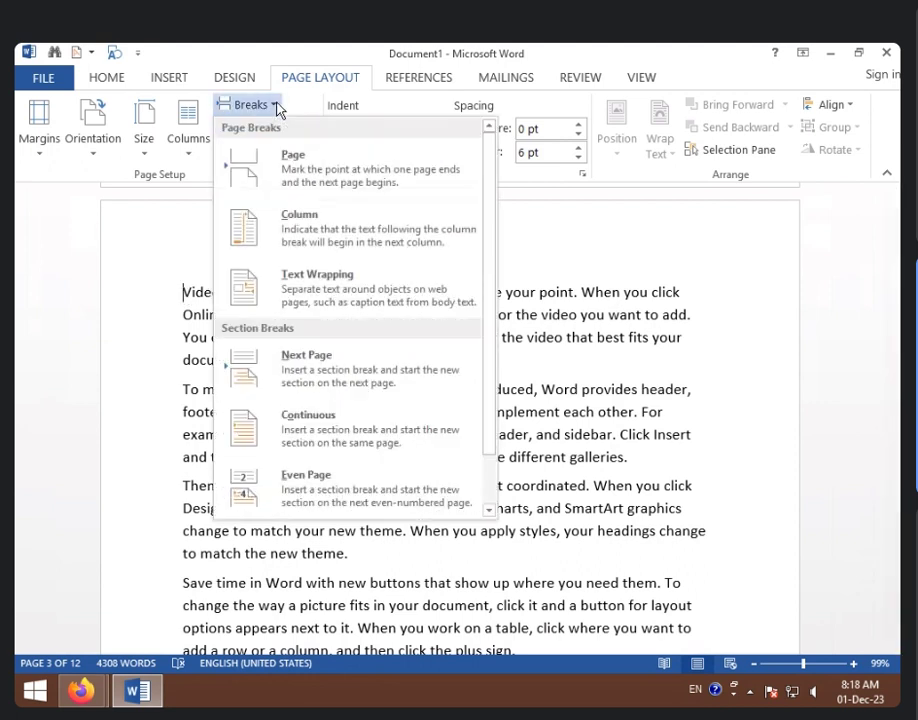
click(340, 350)
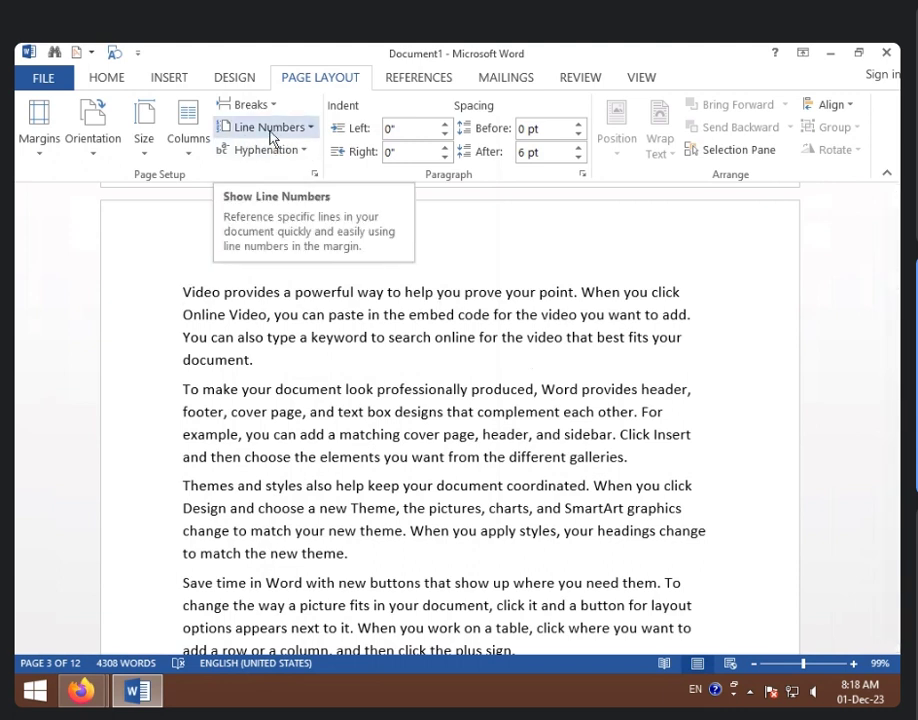
click(170, 78)
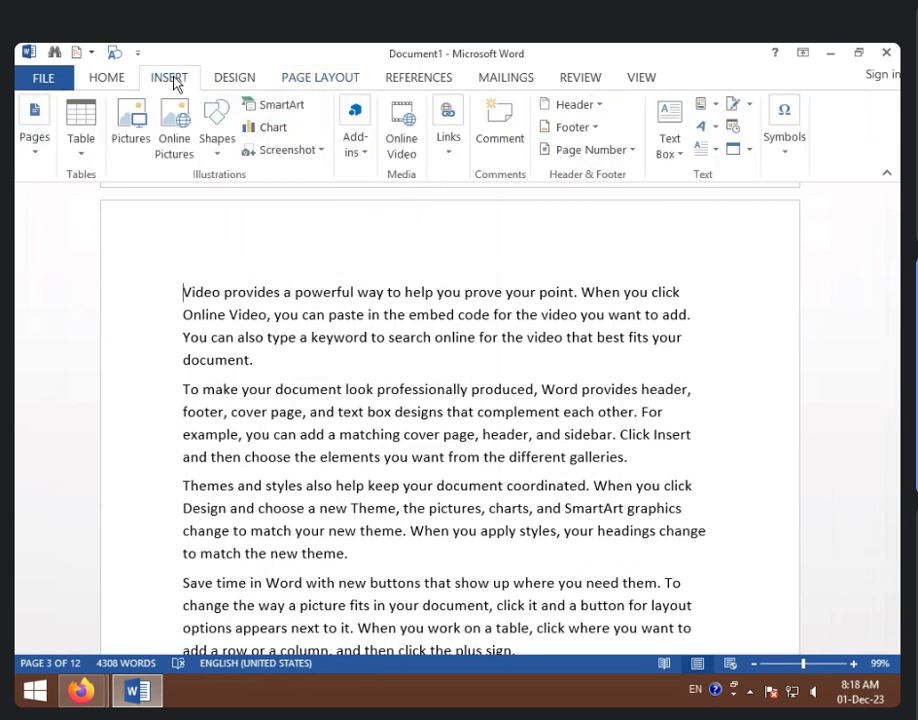
click(598, 106)
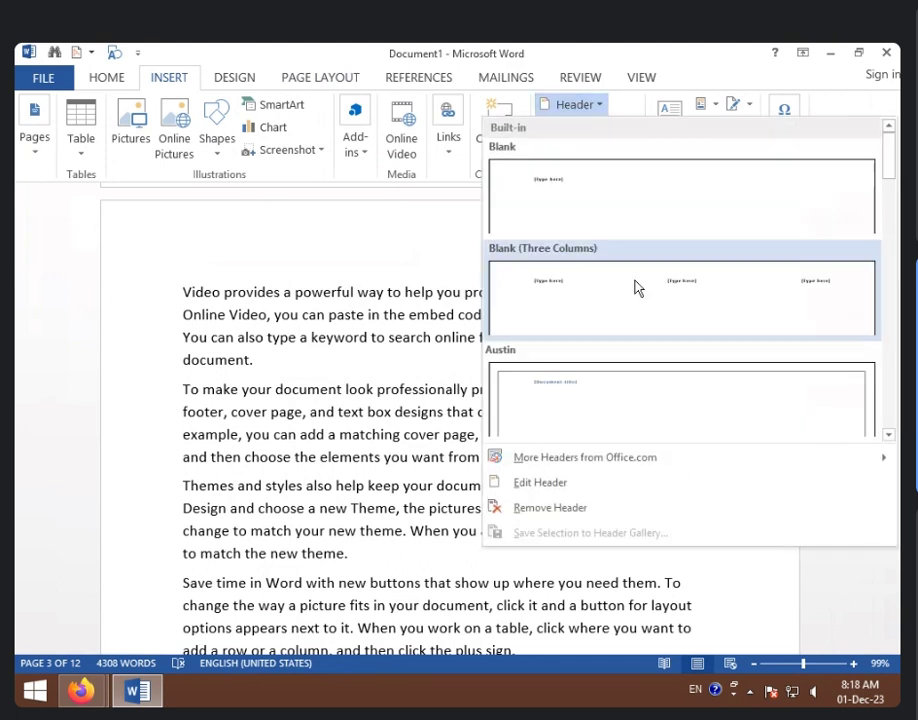
click(624, 222)
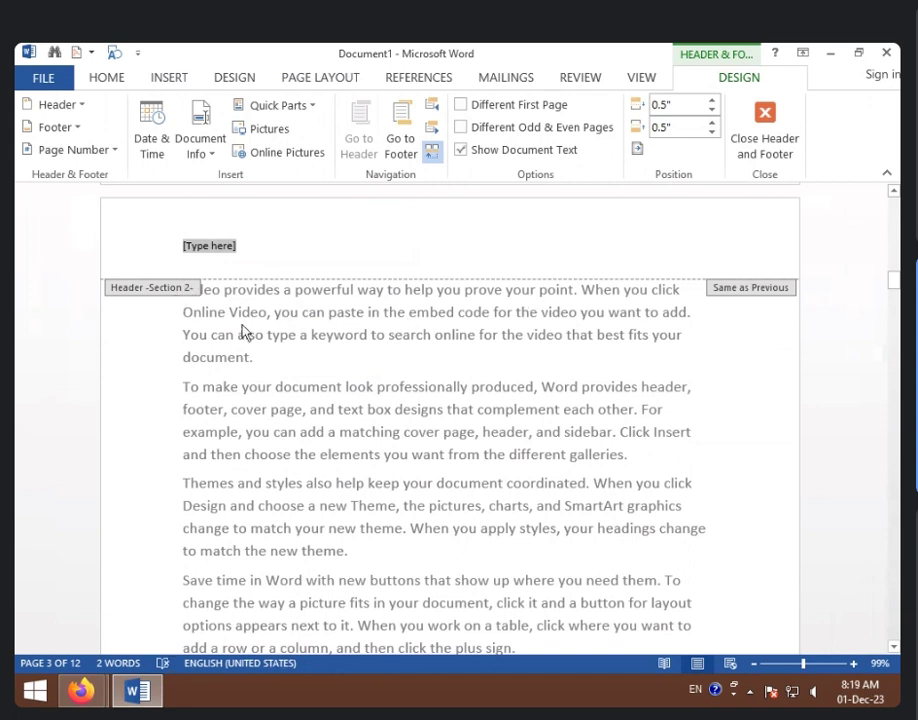
scroll(242, 328, up, 2)
scroll(242, 328, up, 3)
scroll(240, 338, up, 4)
scroll(240, 338, up, 3)
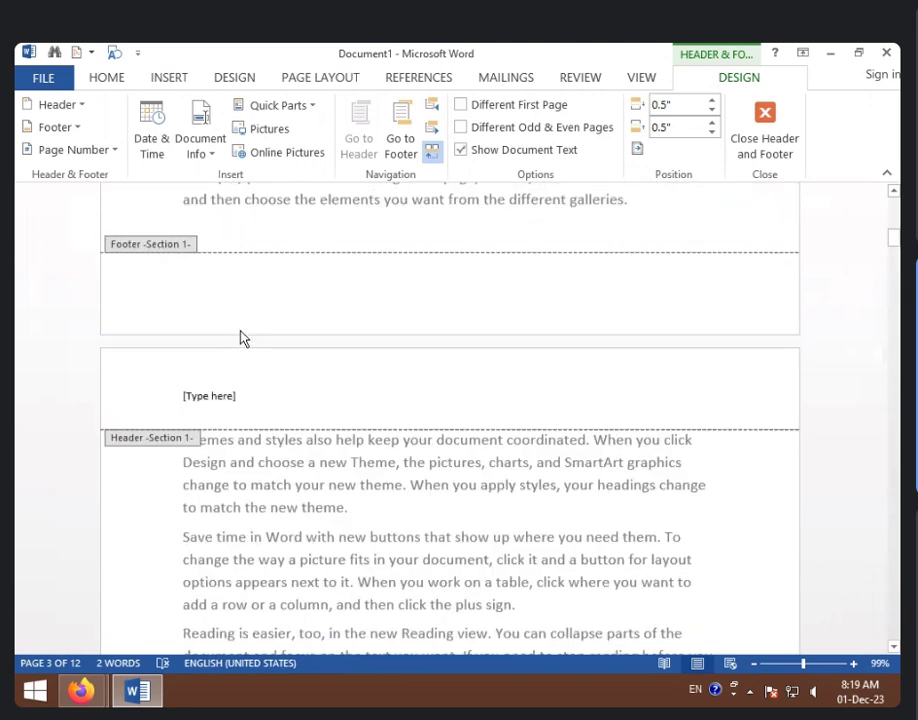
scroll(242, 338, up, 2)
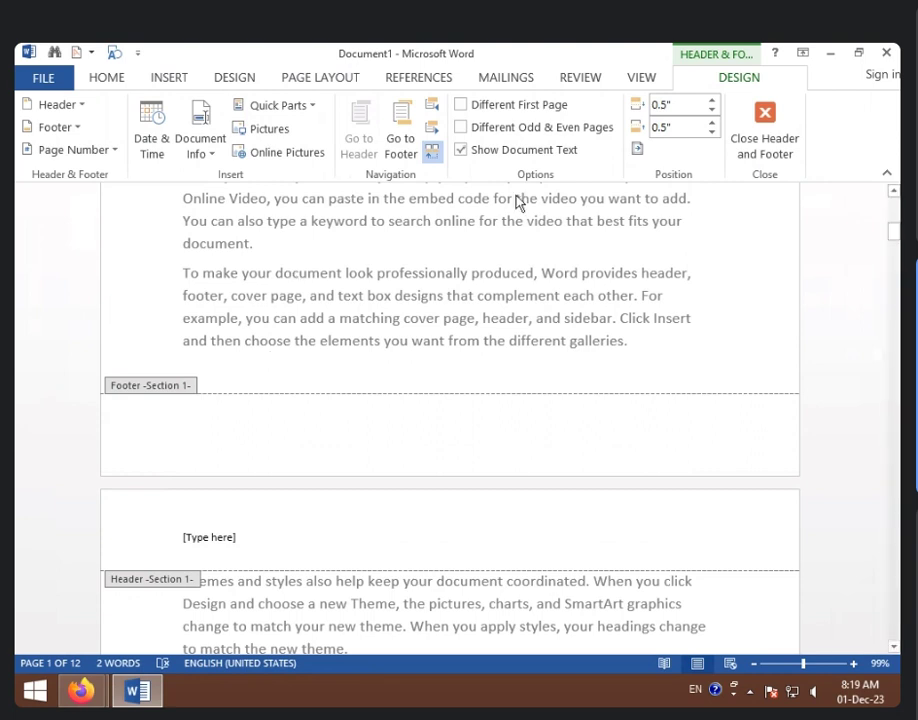
click(778, 132)
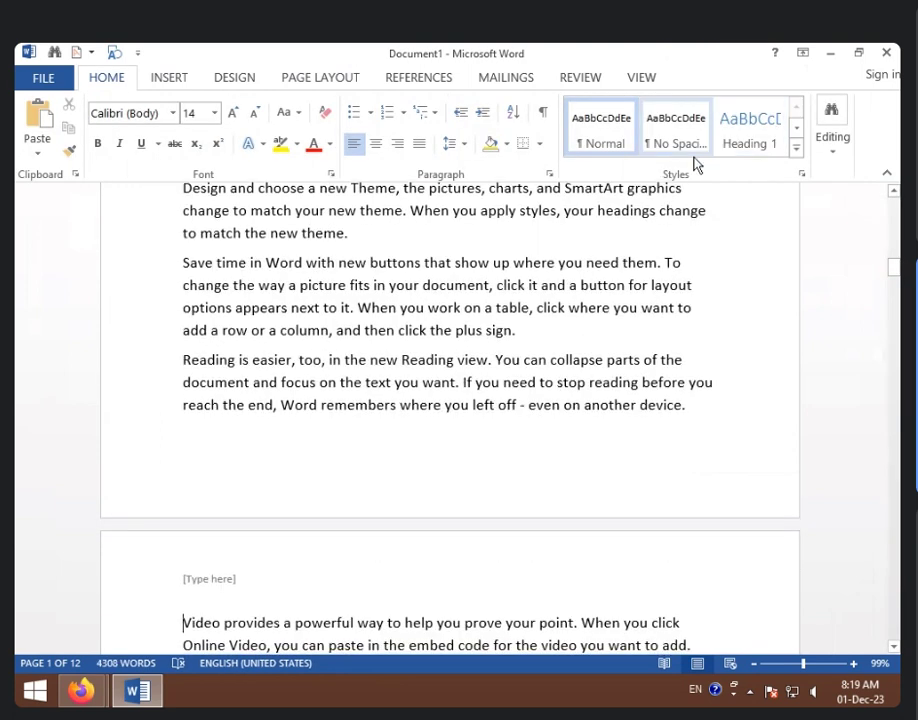
click(169, 78)
click(572, 104)
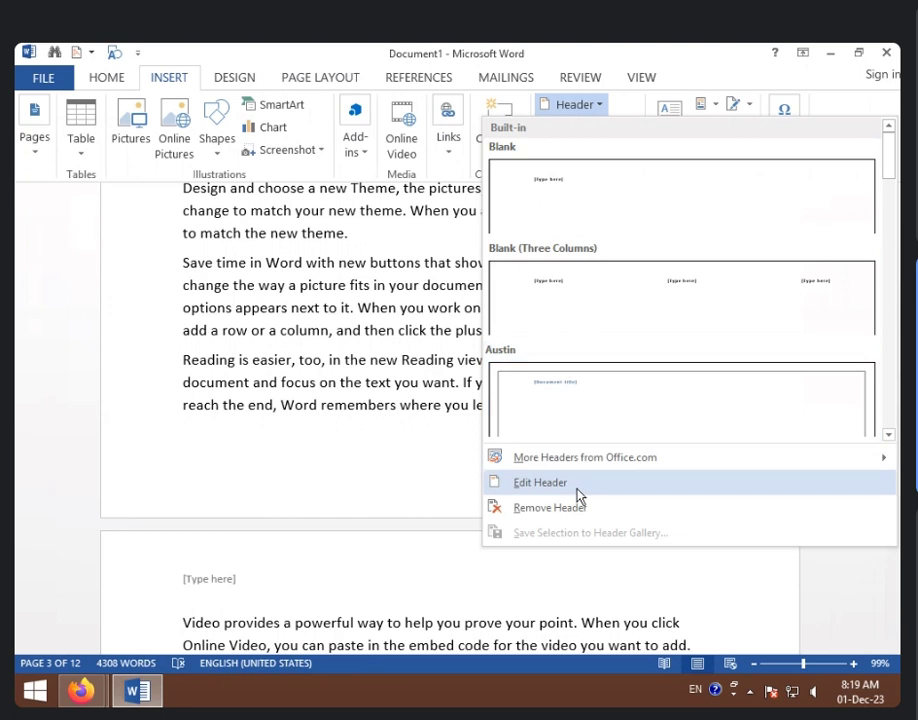
click(586, 507)
scroll(480, 459, up, 2)
scroll(480, 459, up, 2)
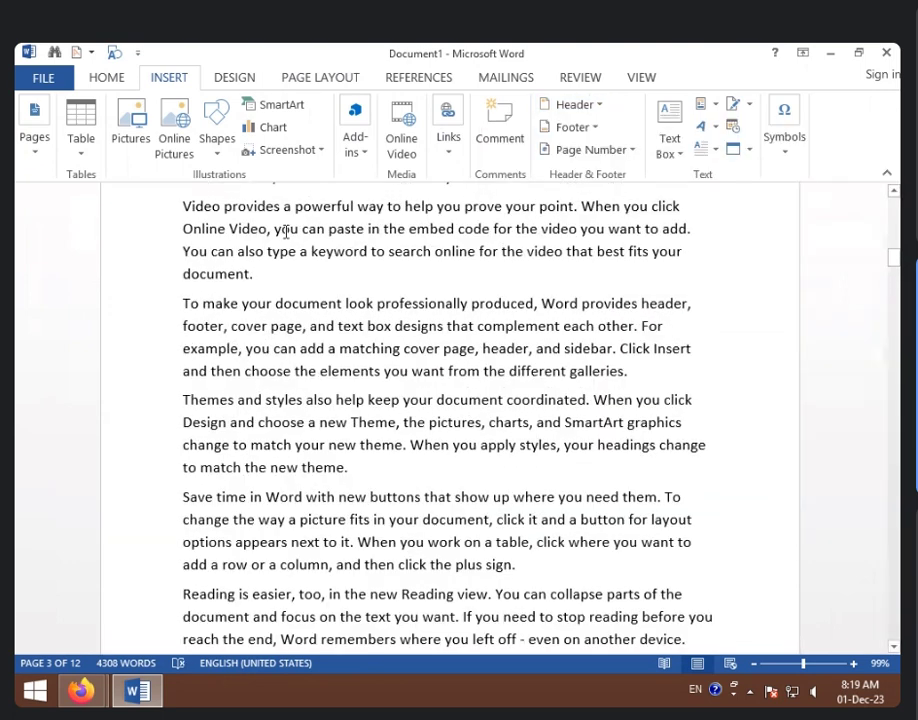
Insert a Continuous section break from Page Layout > Breaks into the sample text.
click(320, 77)
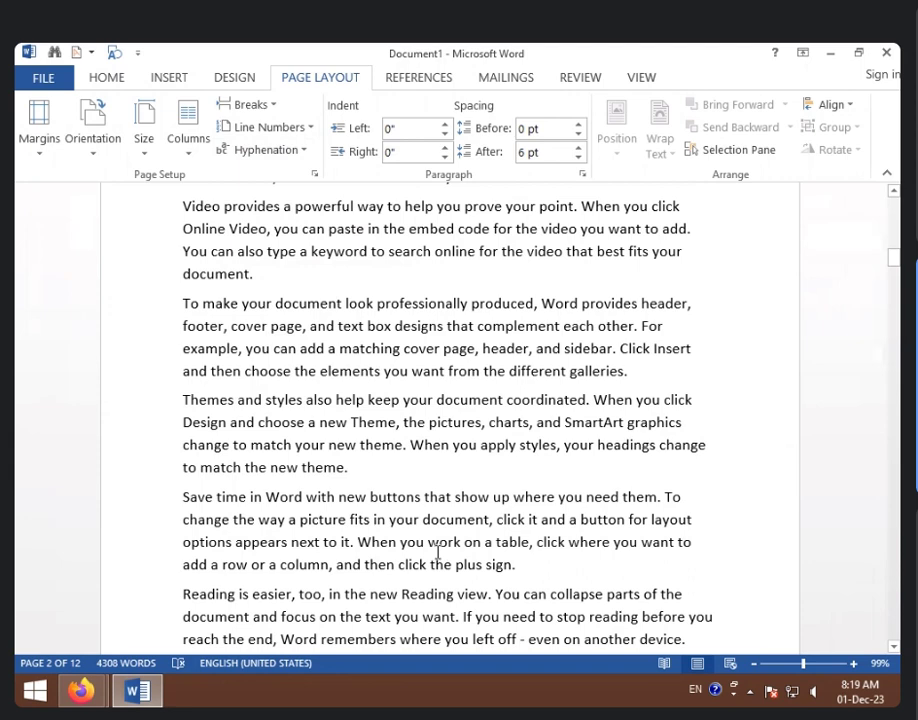
scroll(437, 551, down, 2)
scroll(437, 551, down, 4)
scroll(437, 551, down, 5)
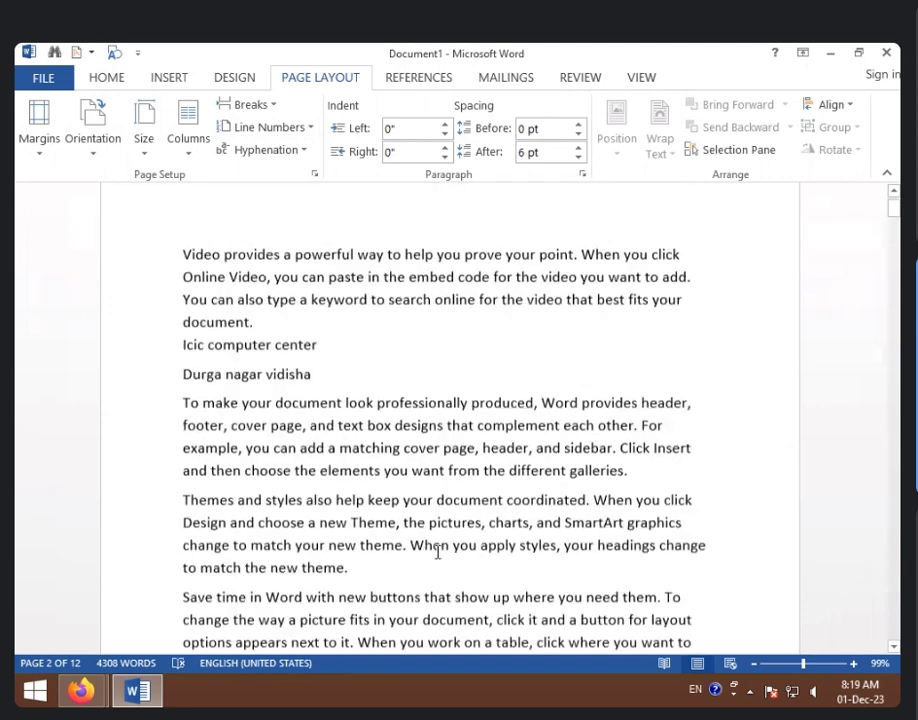
click(270, 105)
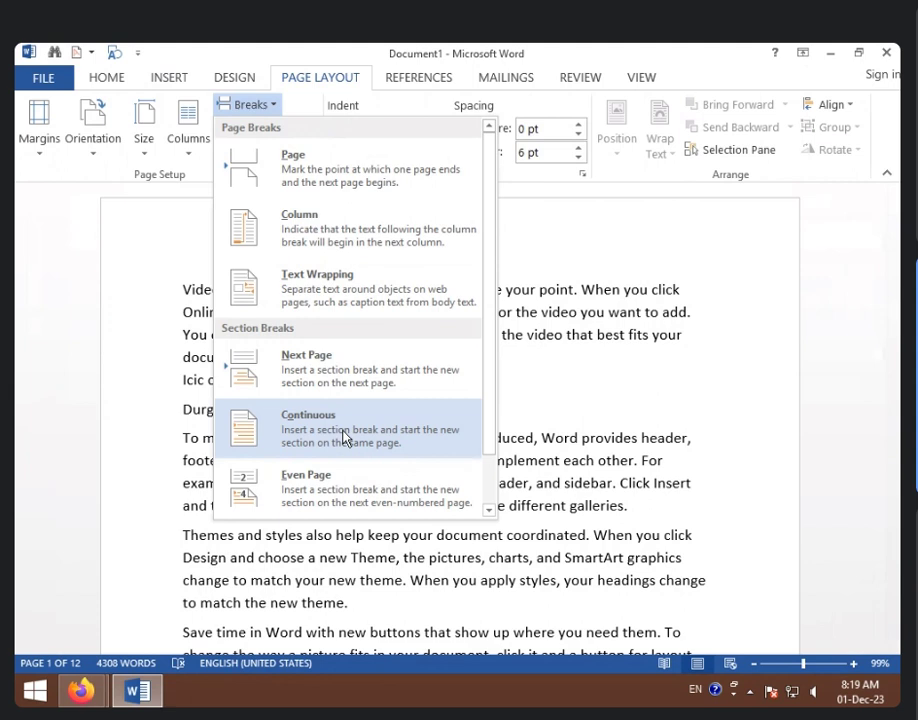
click(435, 445)
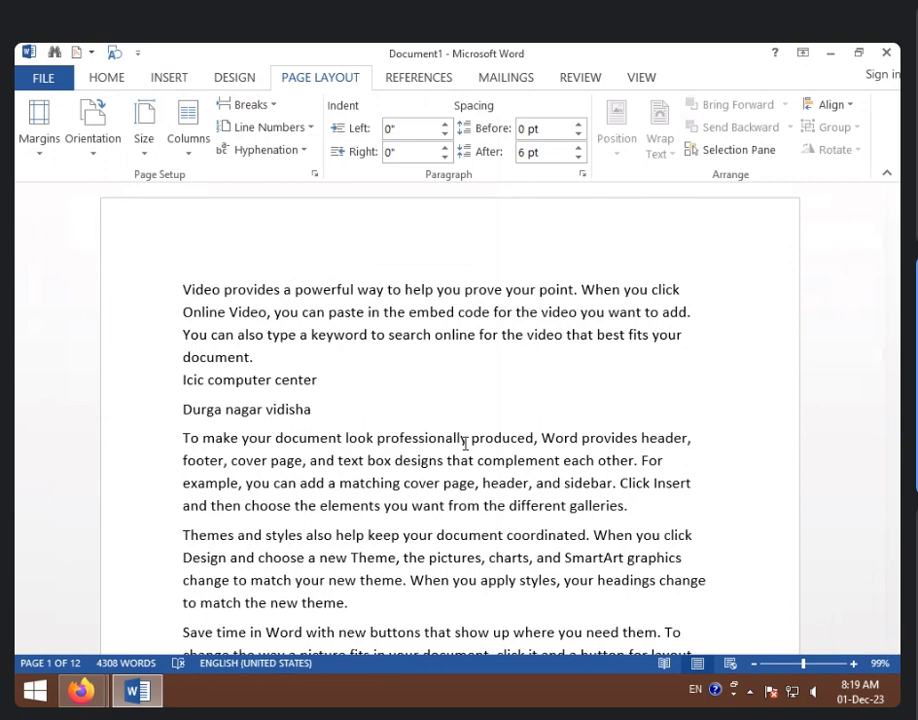
Add three blank lines below the address line, then remove two of them.
click(316, 422)
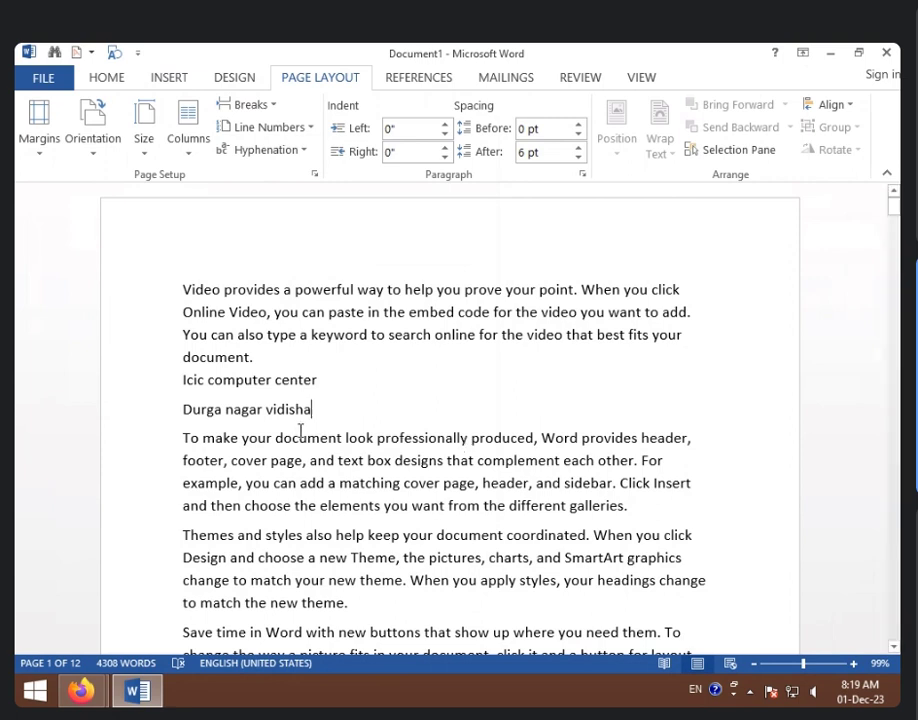
key(Return)
key(Return)
key(Return)
key(Return)
key(Return)
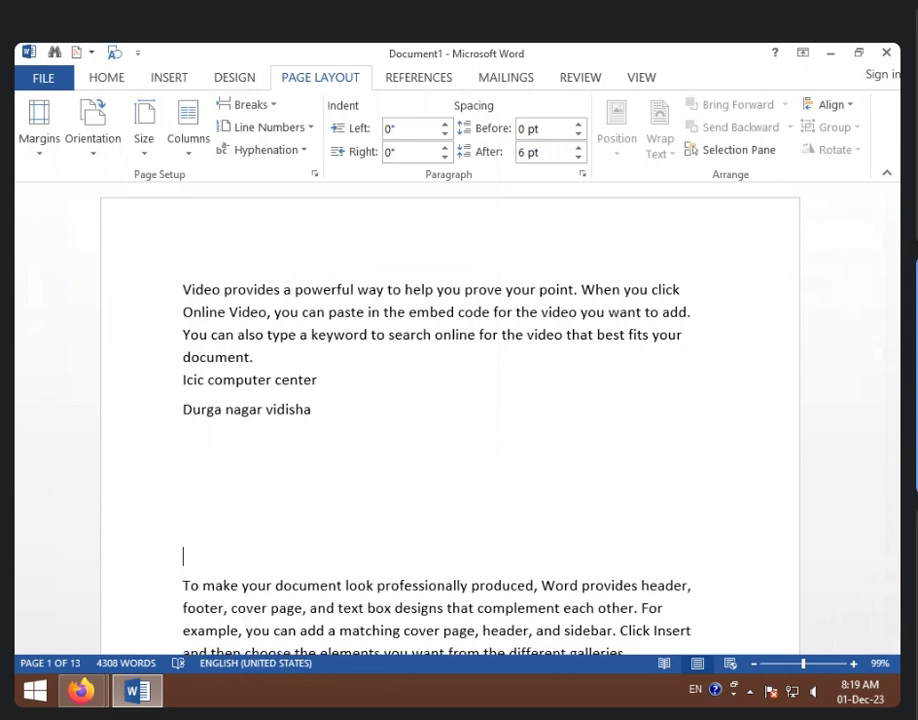
key(Return)
key(Return)
key(Return)
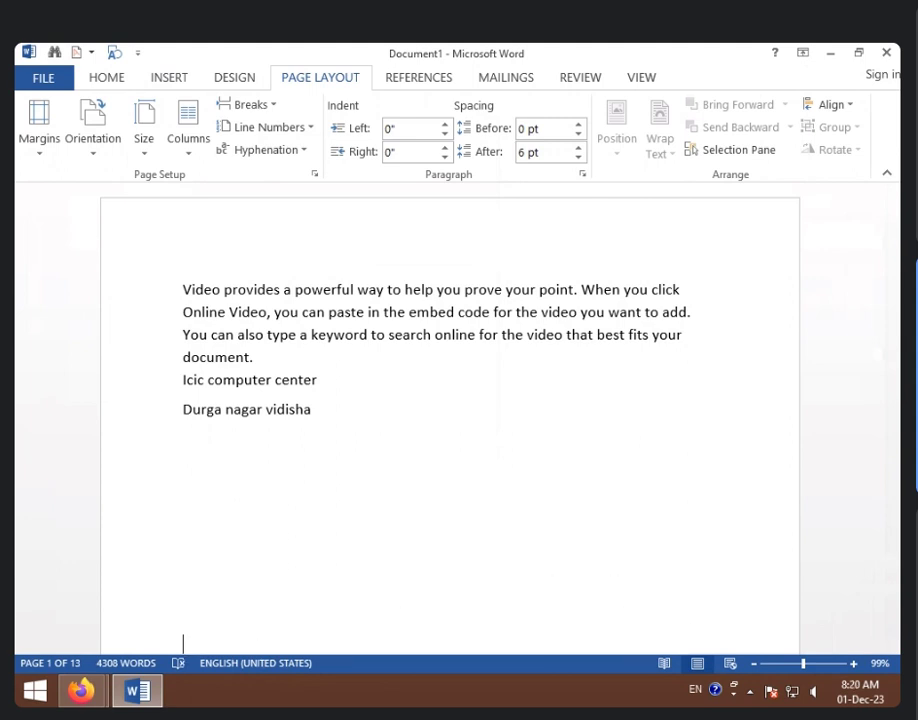
key(Return)
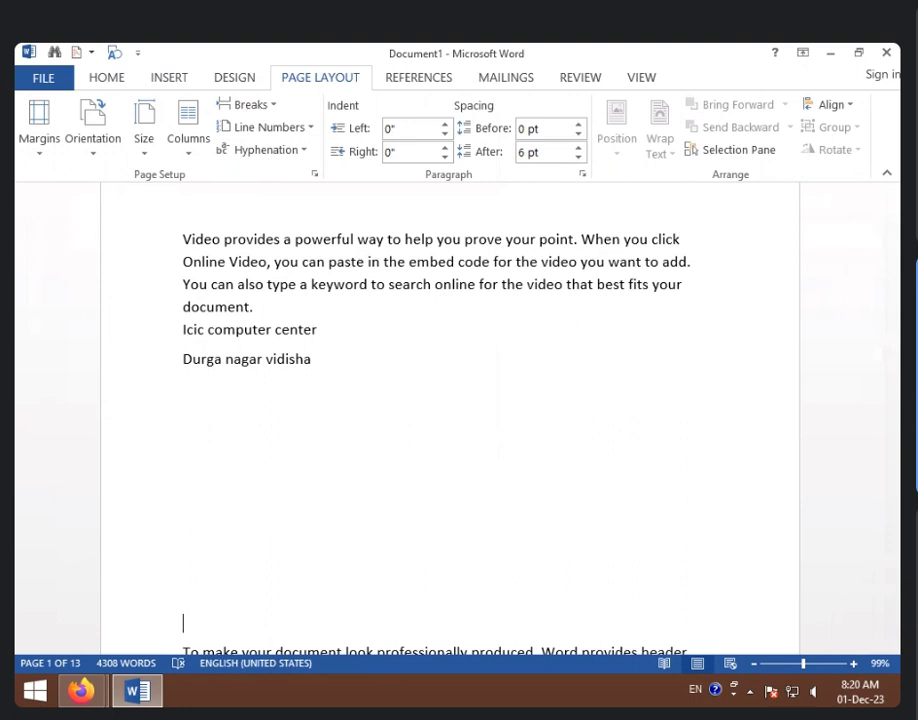
key(BackSpace)
key(BackSpace)
key(BackSpace)
key(BackSpace)
key(BackSpace)
key(BackSpace)
key(BackSpace)
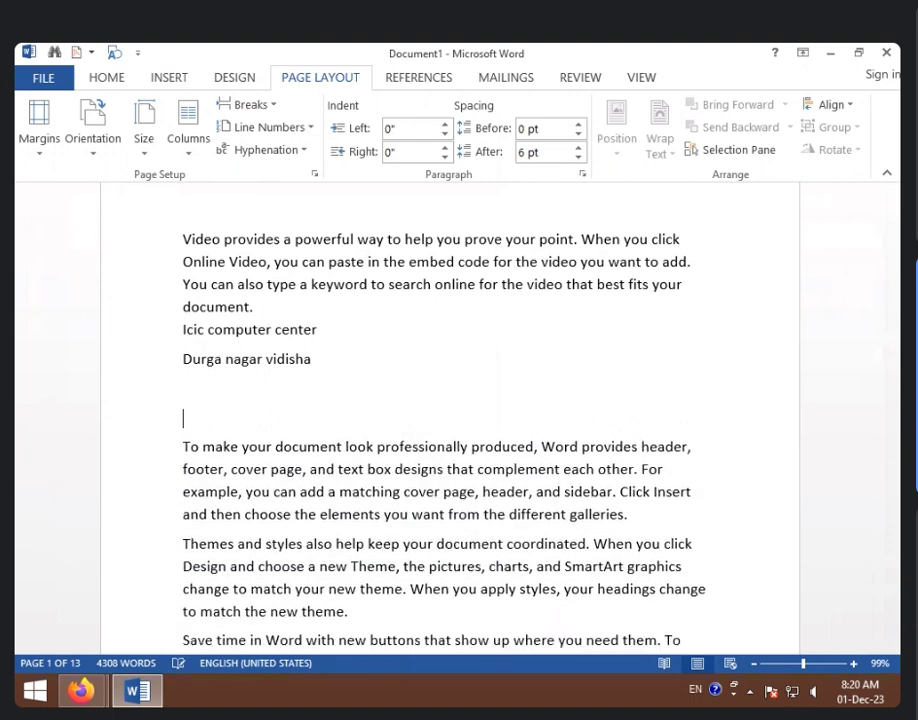
key(BackSpace)
key(BackSpace)
key(BackSpace)
text(a)
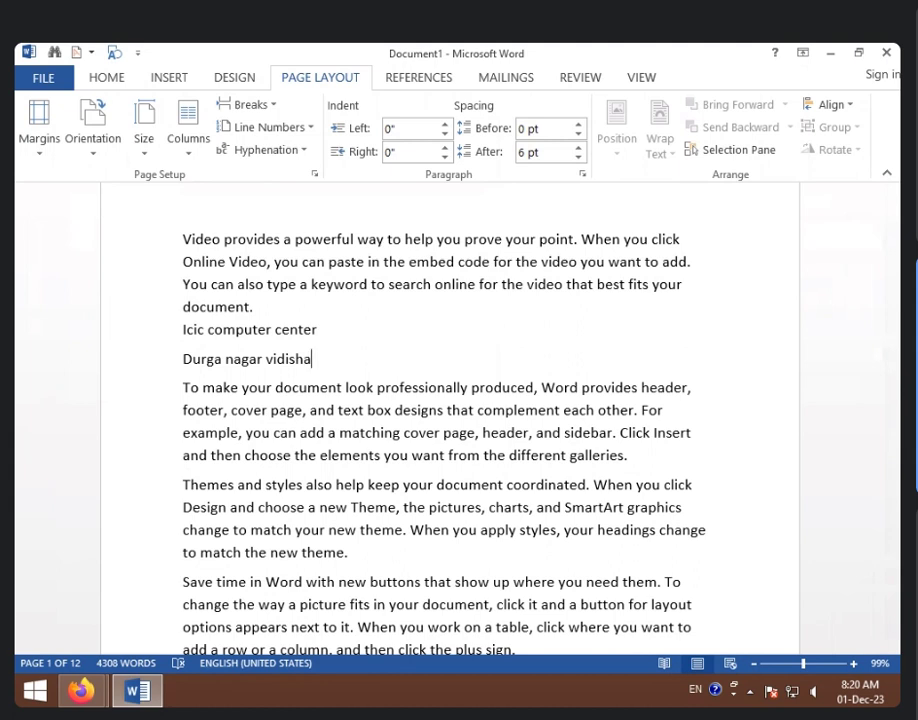
Insert two Continuous section breaks below the address, undoing an accidental Column break.
click(268, 107)
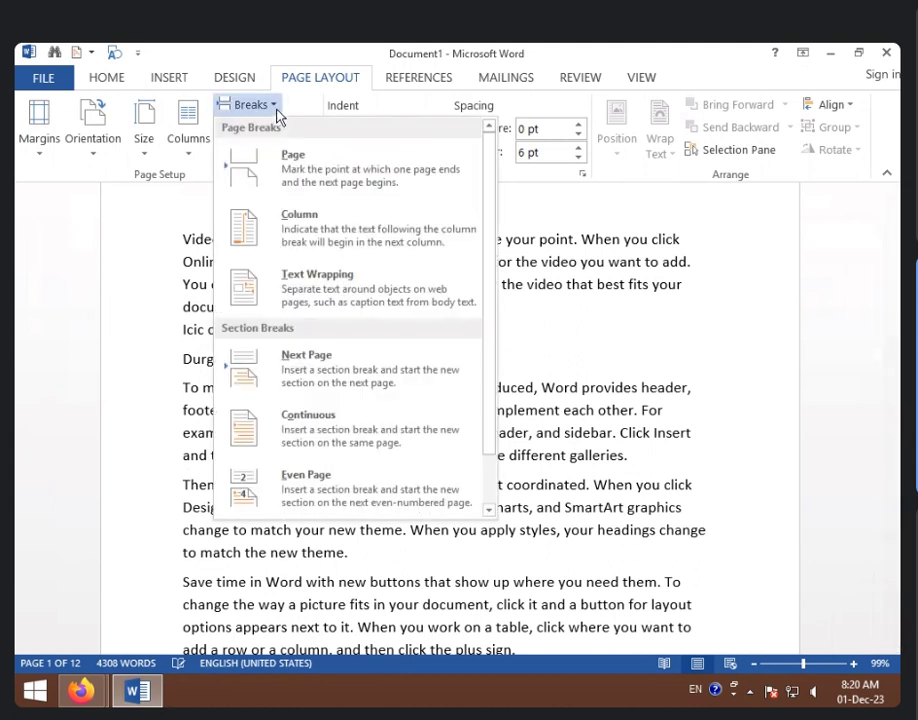
click(322, 436)
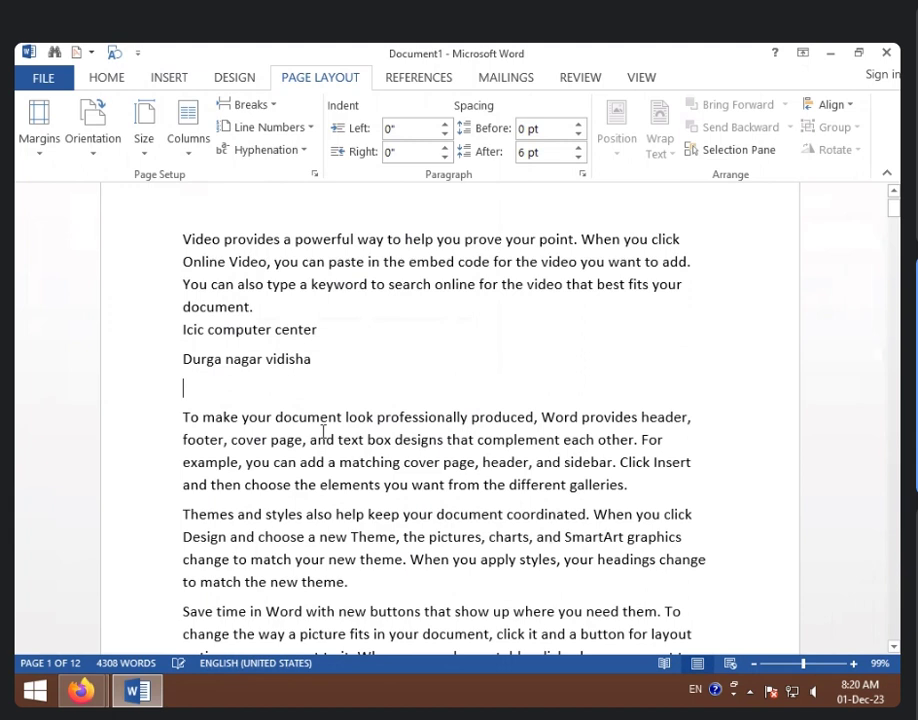
click(272, 107)
click(307, 430)
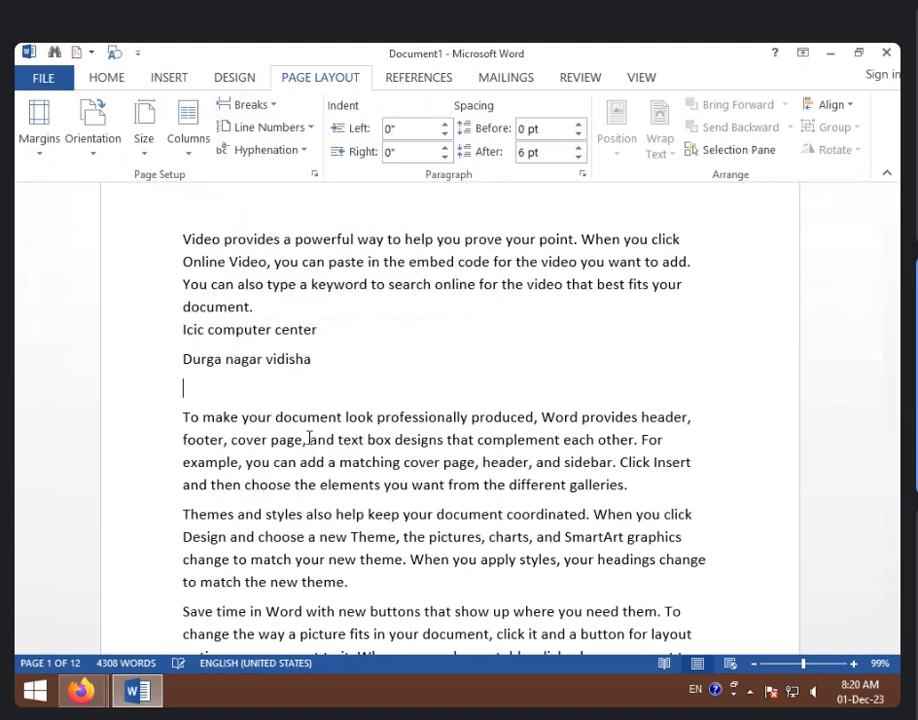
click(270, 106)
click(307, 262)
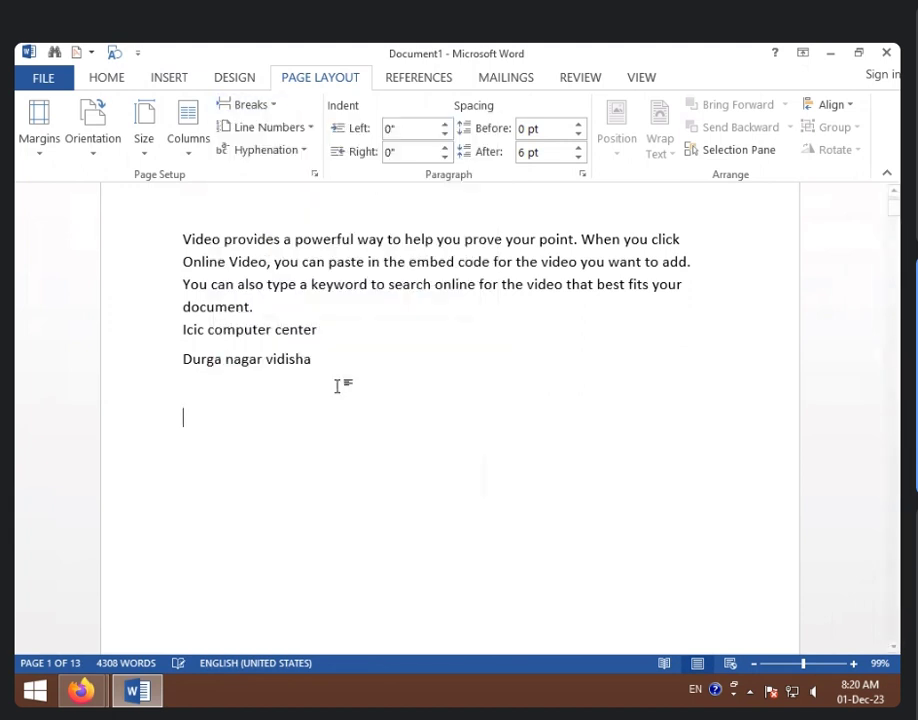
scroll(313, 353, down, 6)
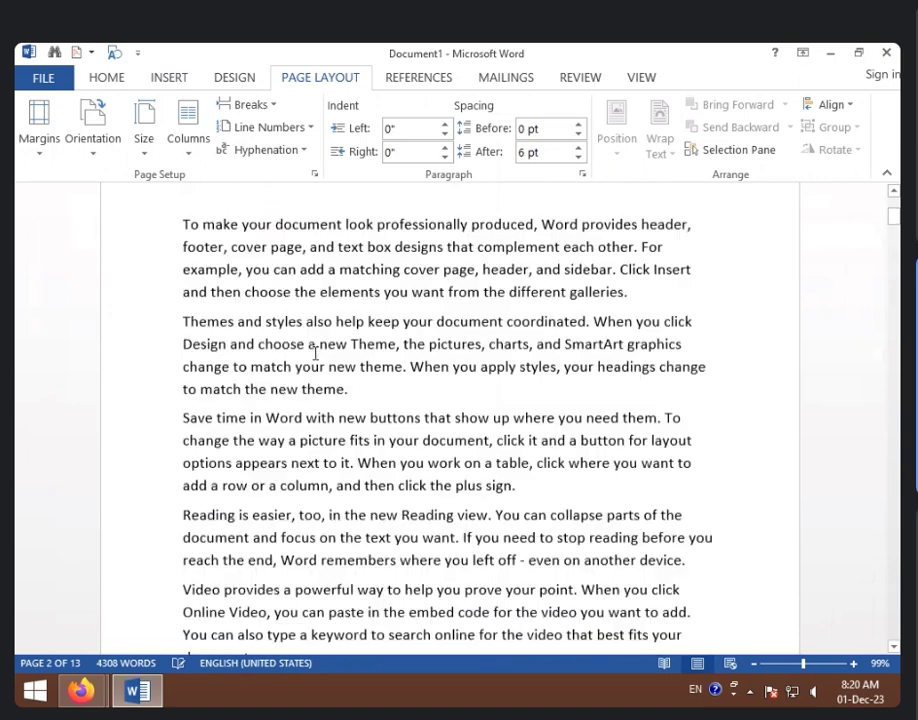
key(ctrl+z)
Add another Continuous section break on the blank line and erase the address line.
scroll(352, 410, down, 3)
scroll(352, 410, down, 2)
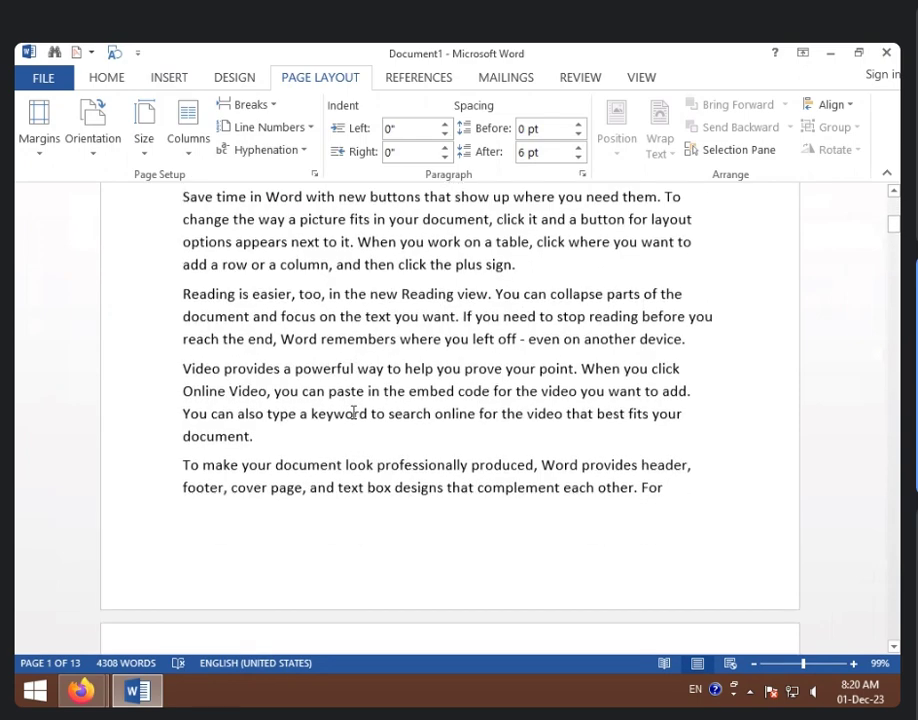
scroll(352, 415, down, 4)
scroll(352, 420, down, 10)
scroll(352, 413, up, 10)
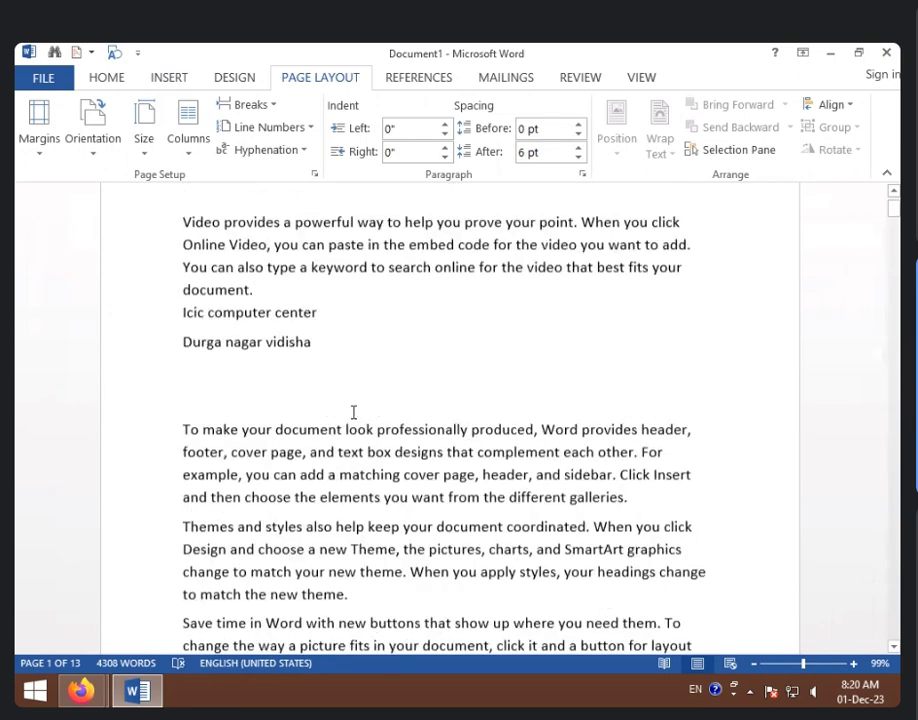
scroll(300, 440, up, 2)
click(246, 466)
click(268, 106)
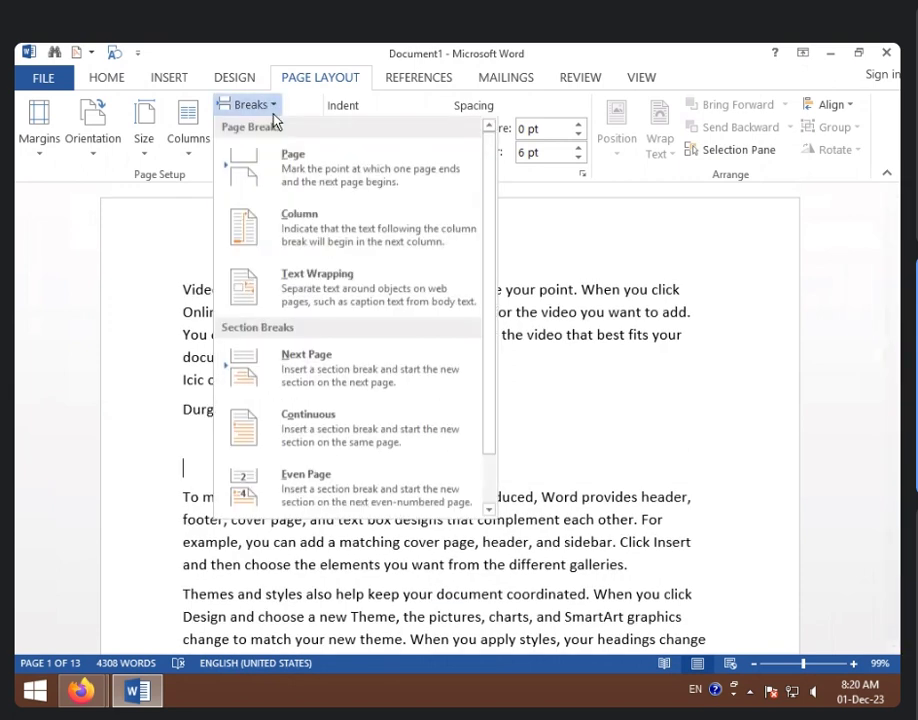
click(316, 430)
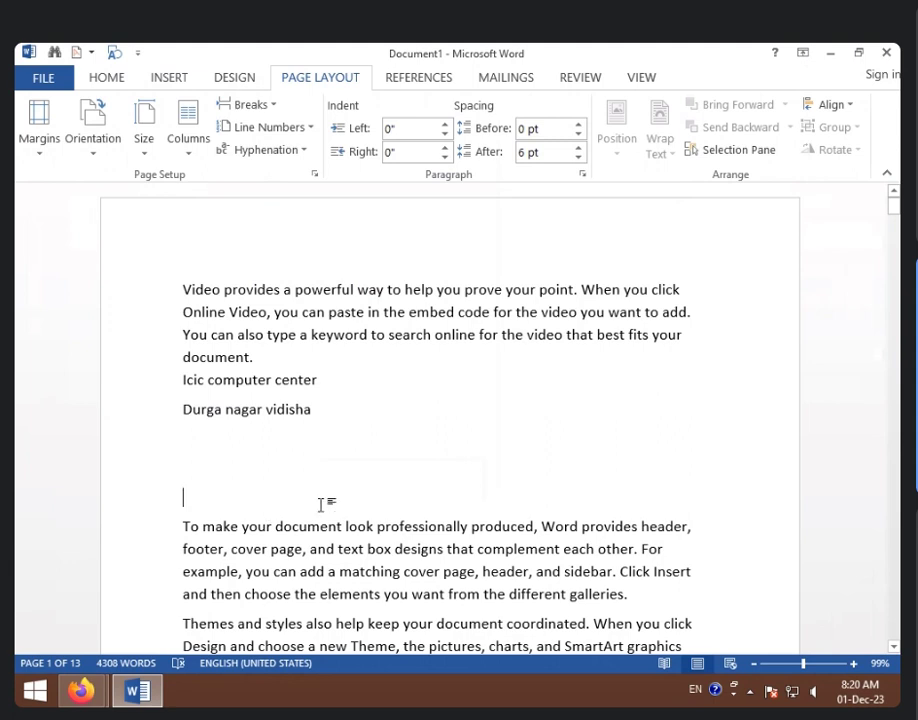
key(BackSpace)
key(BackSpace)
key(BackSpace)
key(BackSpace)
key(BackSpace)
key(BackSpace)
key(BackSpace)
key(BackSpace)
key(BackSpace)
key(BackSpace)
key(BackSpace)
key(BackSpace)
key(BackSpace)
key(BackSpace)
key(BackSpace)
key(BackSpace)
key(BackSpace)
key(BackSpace)
key(BackSpace)
key(BackSpace)
key(BackSpace)
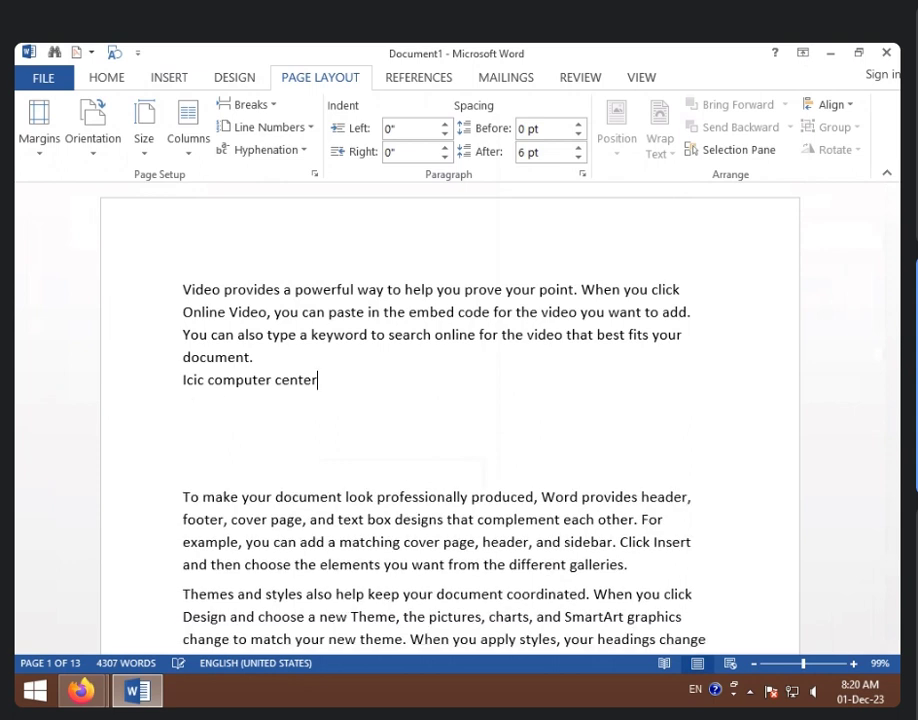
Erase the 'Icic computer center' line and the empty line below it.
click(186, 468)
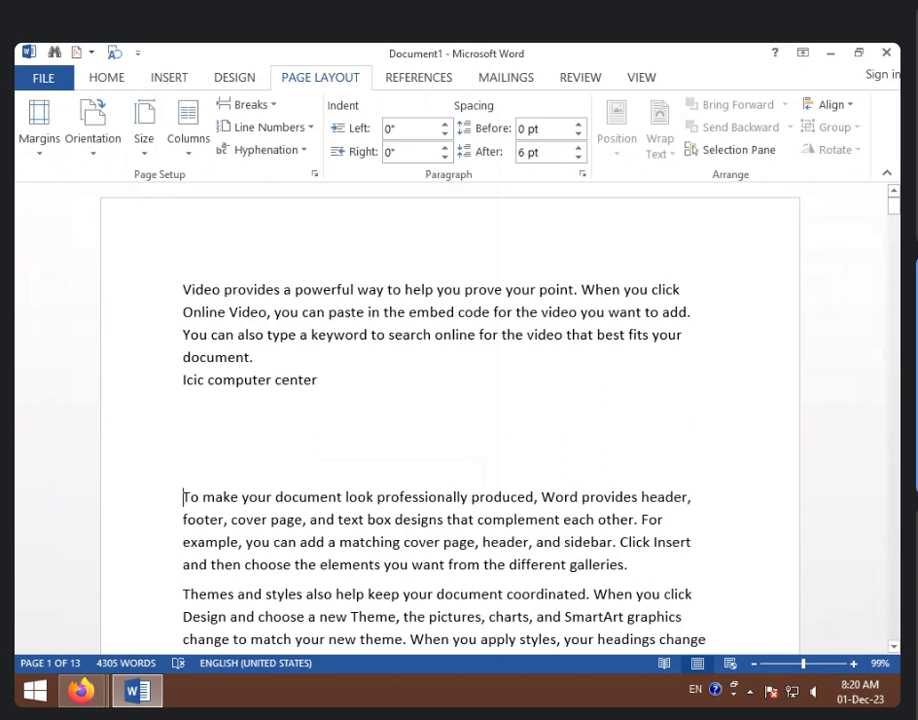
key(BackSpace)
click(312, 381)
key(BackSpace)
key(BackSpace)
key(BackSpace)
key(BackSpace)
key(BackSpace)
key(BackSpace)
key(BackSpace)
key(BackSpace)
key(BackSpace)
key(BackSpace)
key(BackSpace)
key(BackSpace)
key(BackSpace)
key(BackSpace)
key(BackSpace)
key(BackSpace)
key(BackSpace)
key(BackSpace)
key(BackSpace)
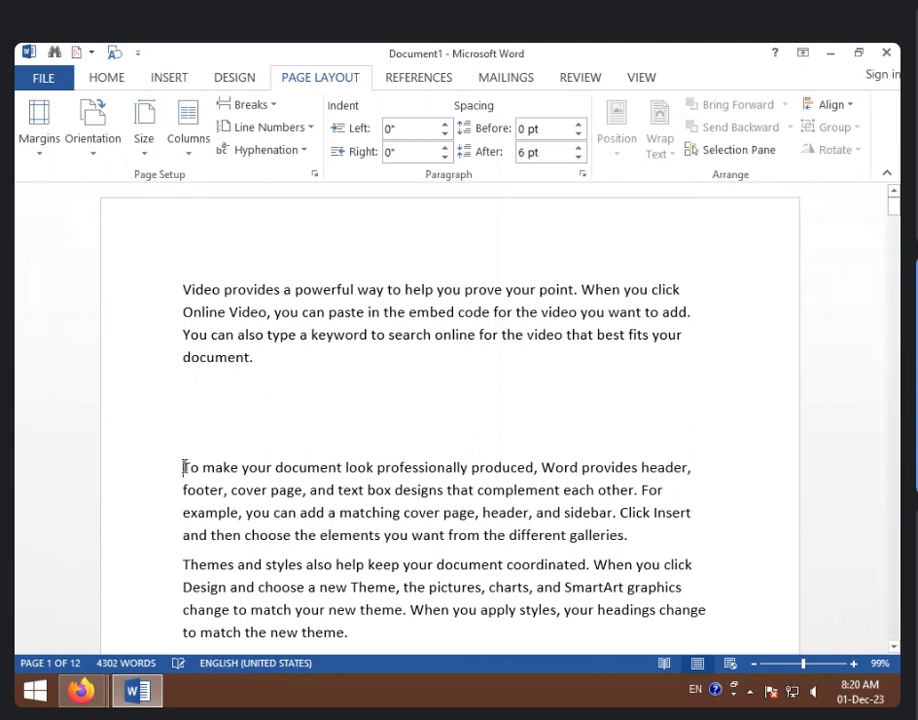
key(Delete)
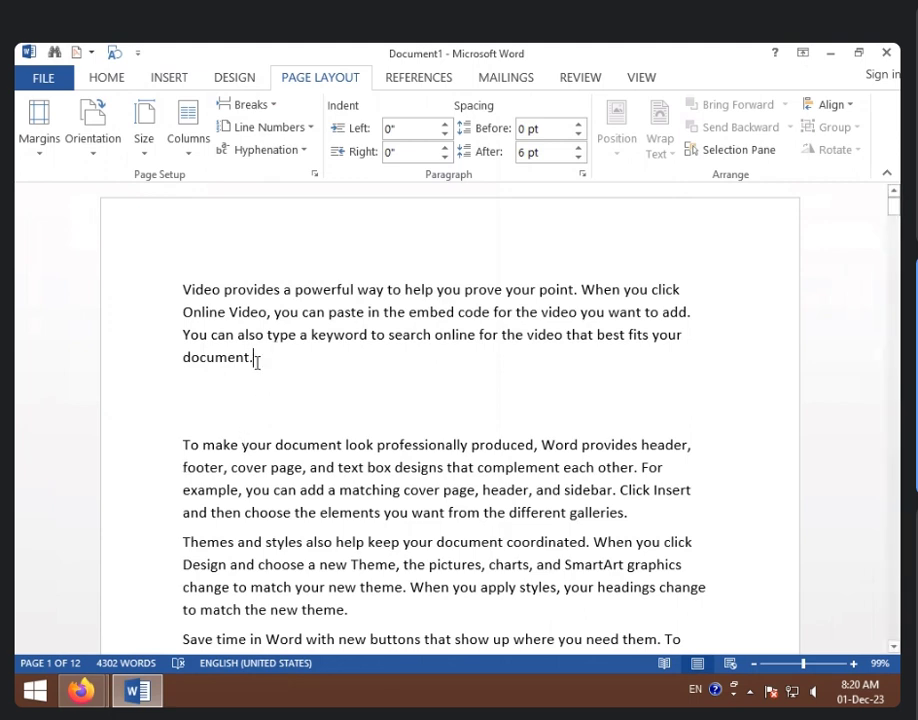
Delete the opening words 'To make' from the next paragraph.
click(180, 444)
key(Delete)
key(Delete)
key(Delete)
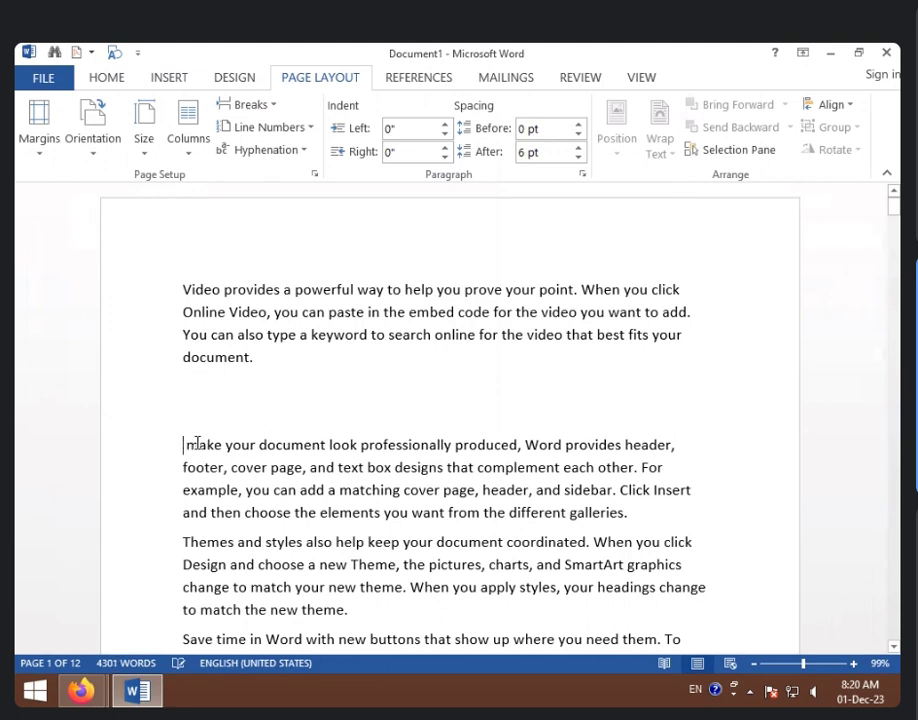
key(Delete)
key(Delete)
key(Delete)
key(Delete)
key(Delete)
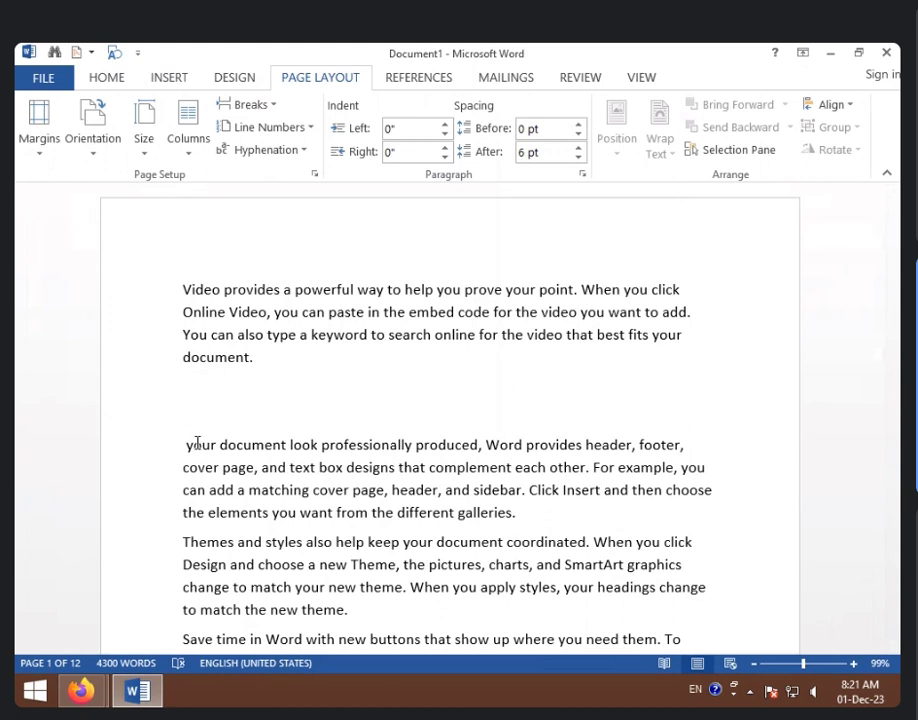
Type two test lines under the first paragraph, then backspace them away along with 'document.'.
click(198, 385)
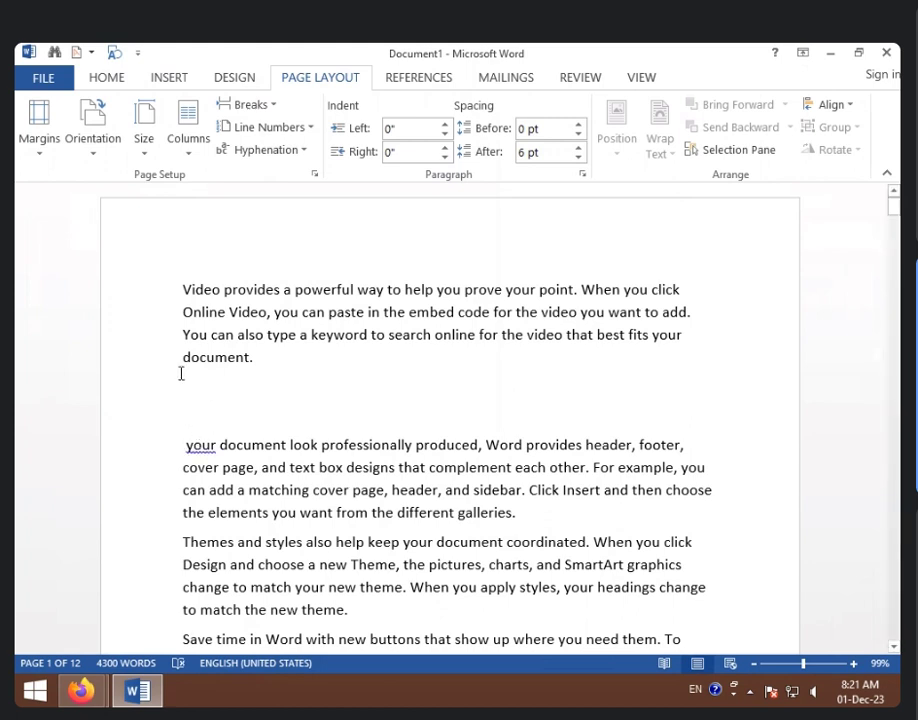
key(Return)
text(fhghjkgjhgjkgjkg)
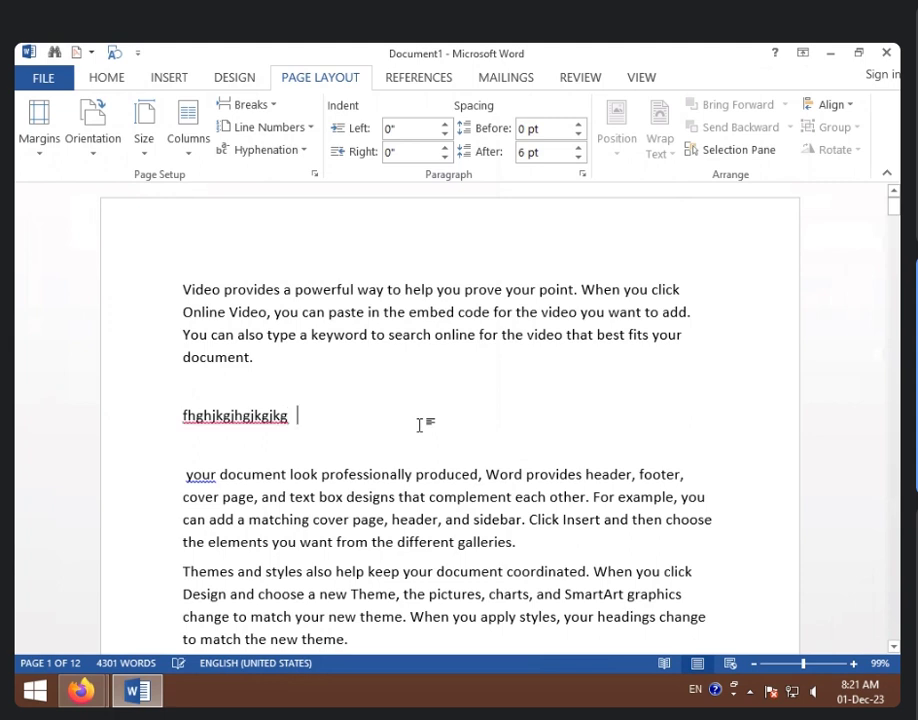
key(Return)
key(Return)
text(jkhklhlkjhkh;kj)
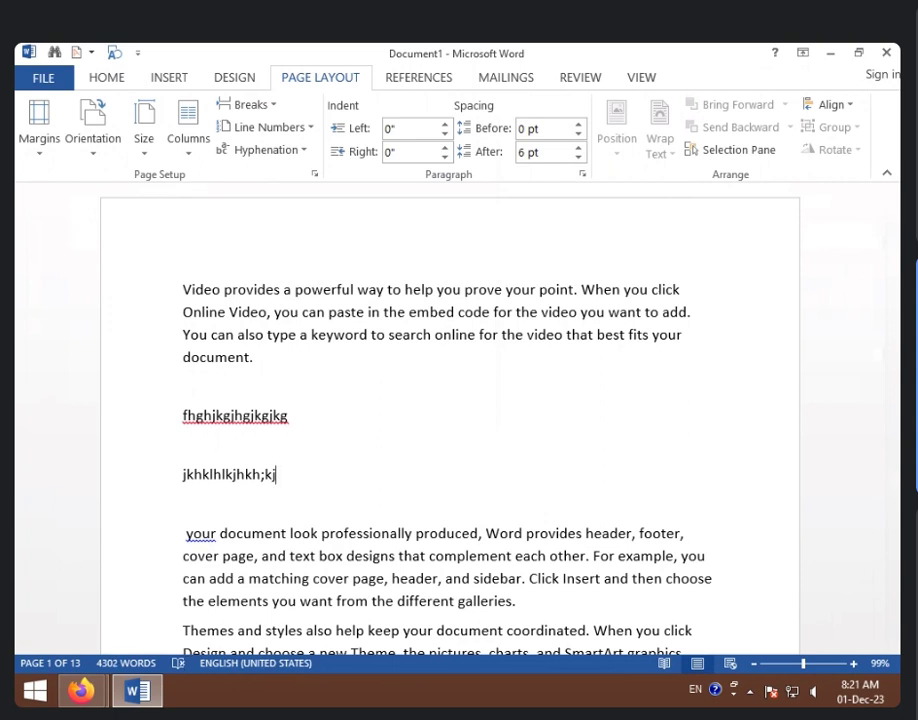
key(BackSpace)
key(BackSpace)
key(BackSpace)
key(BackSpace)
key(BackSpace)
key(BackSpace)
key(BackSpace)
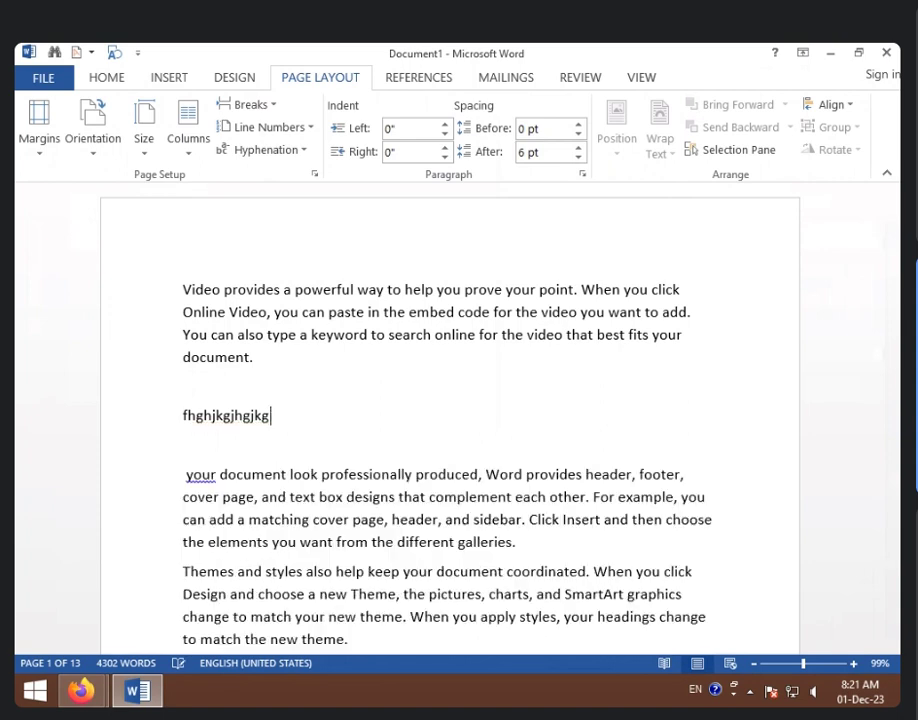
key(BackSpace)
key(BackSpace)
key(BackSpace)
key(BackSpace)
key(BackSpace)
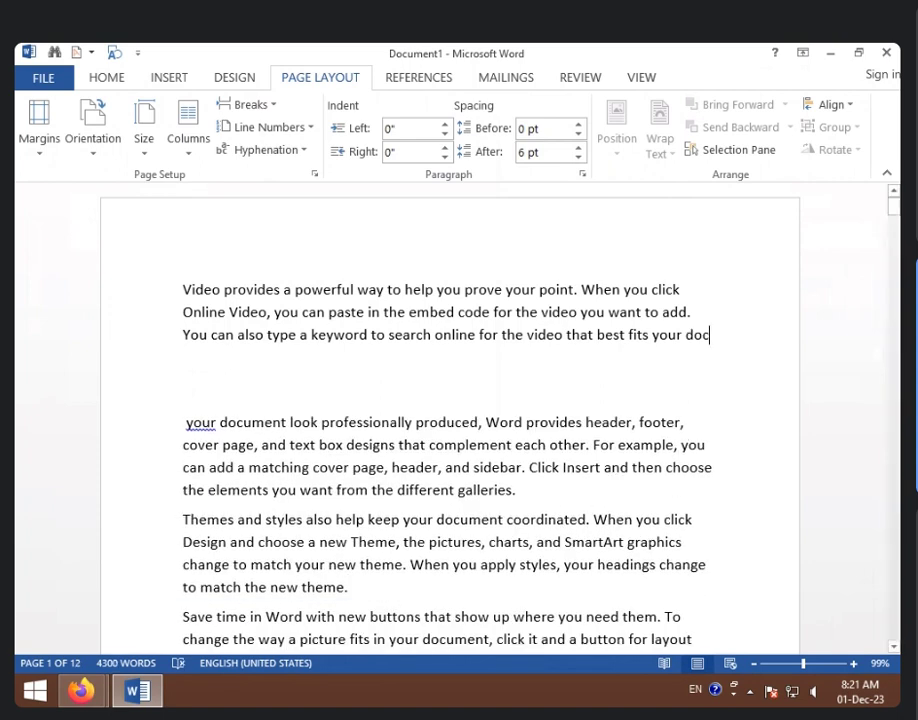
key(BackSpace)
key(BackSpace)
key(BackSpace)
Delete the text from 'You can also type', then from 'Video' through the Themes paragraph.
mouse_move(184, 346)
mouse_down()
mouse_move(233, 394)
mouse_move(281, 492)
mouse_up()
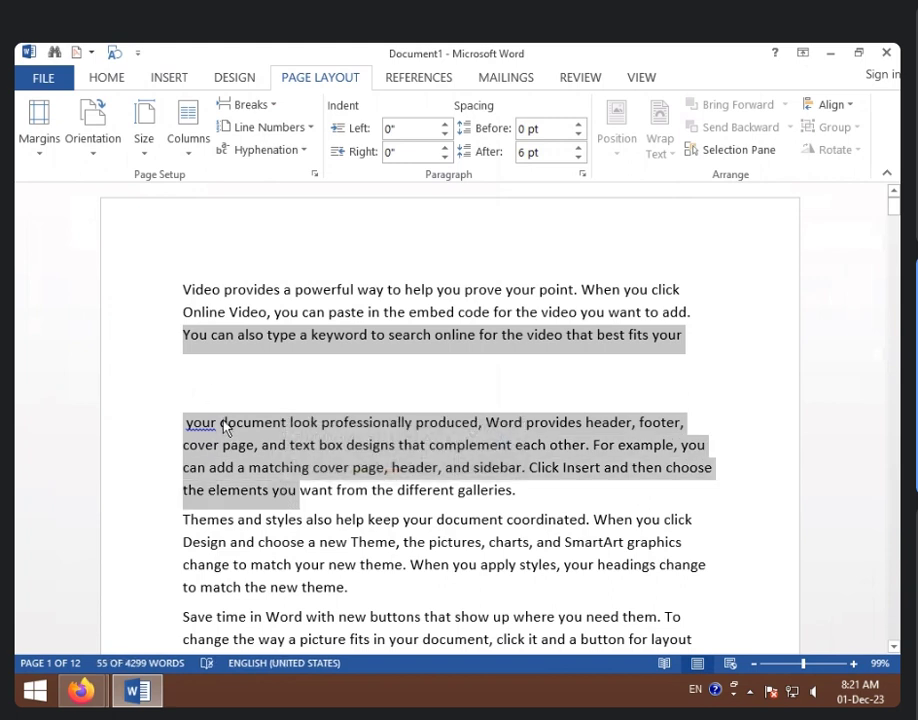
key(Delete)
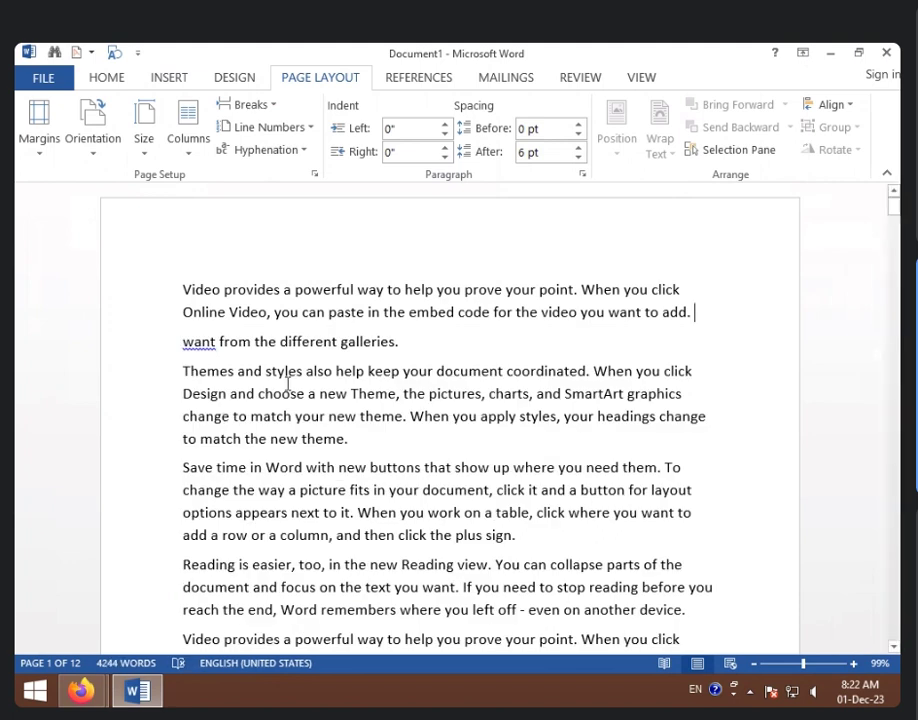
mouse_move(183, 289)
mouse_down()
mouse_move(372, 411)
mouse_move(389, 433)
mouse_up()
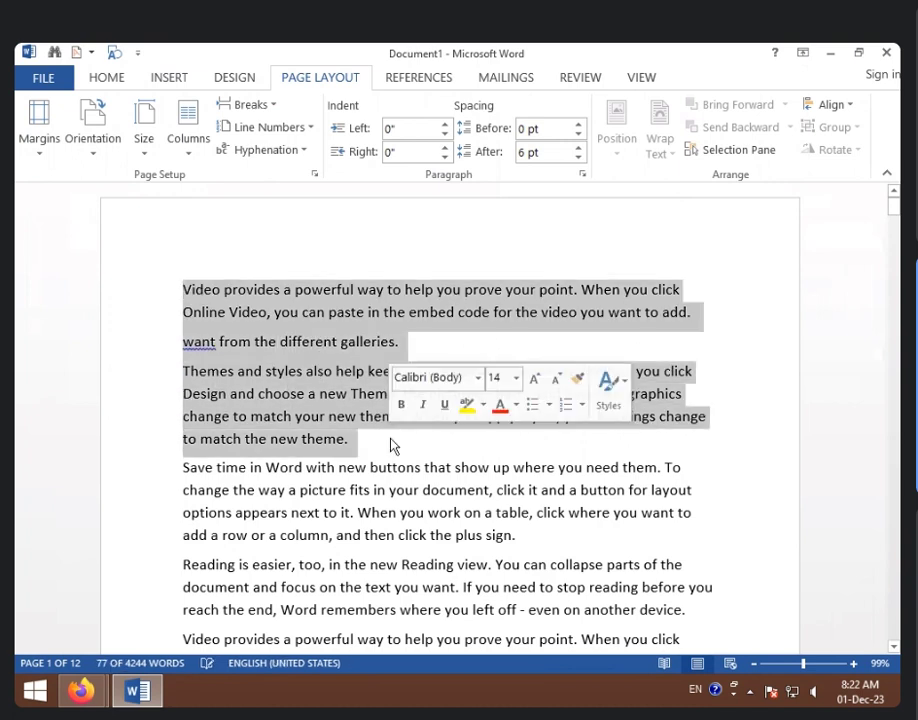
key(Delete)
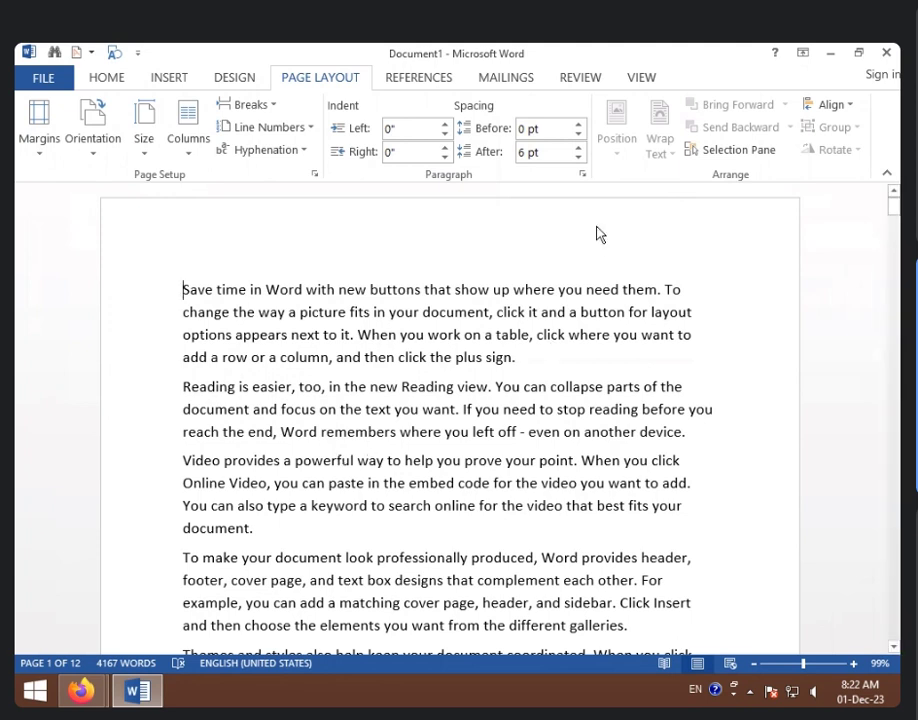
Insert a Continuous section break after the 'Save time in Word' paragraph.
click(549, 355)
key(Return)
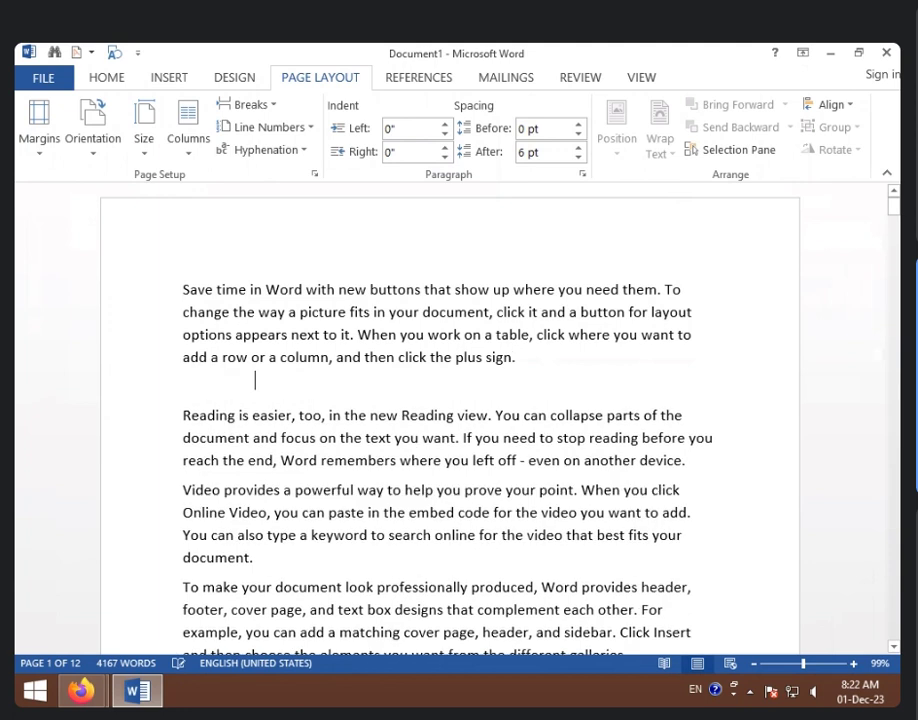
key(Return)
key(Return)
key(Return)
key(BackSpace)
key(BackSpace)
key(BackSpace)
key(BackSpace)
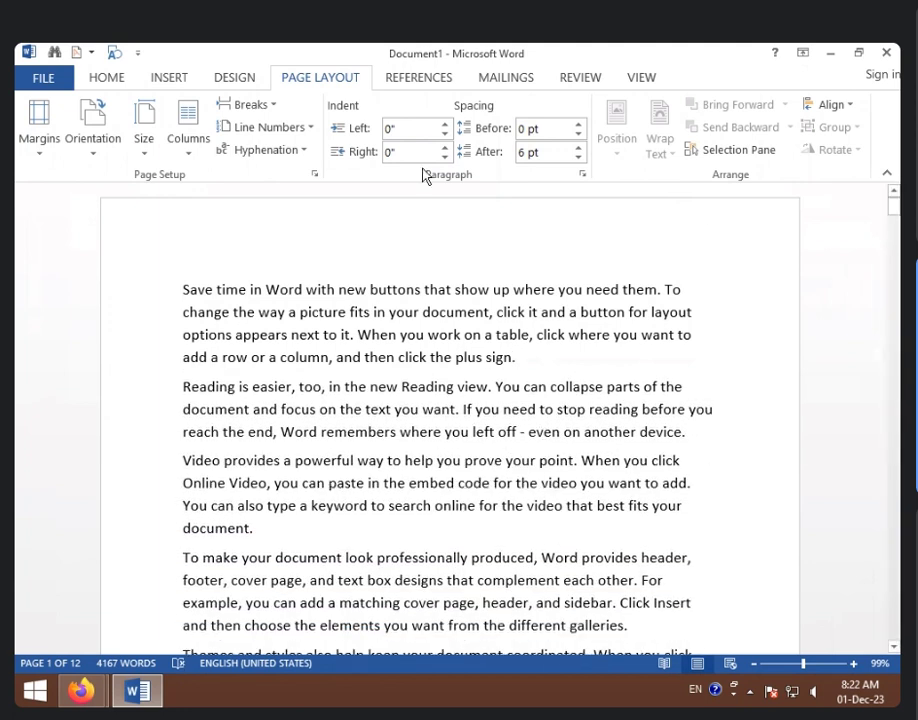
click(272, 108)
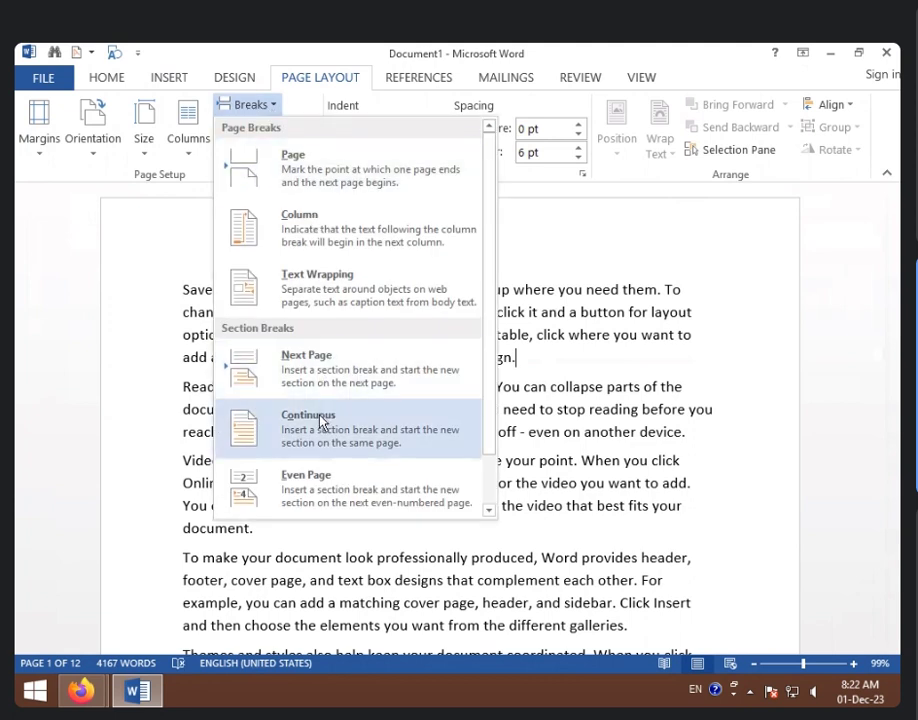
click(320, 422)
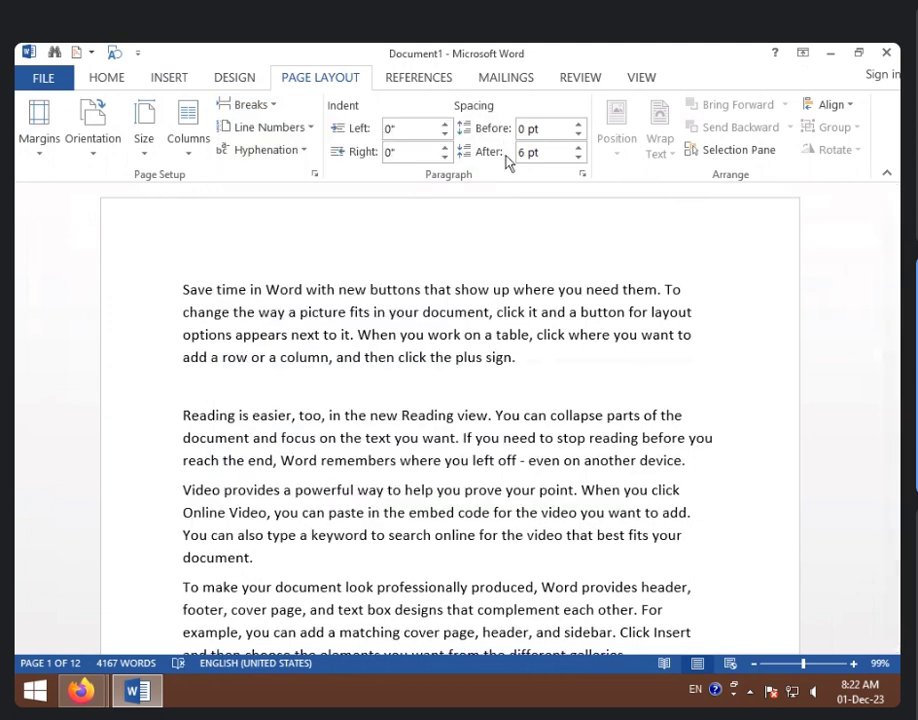
click(183, 415)
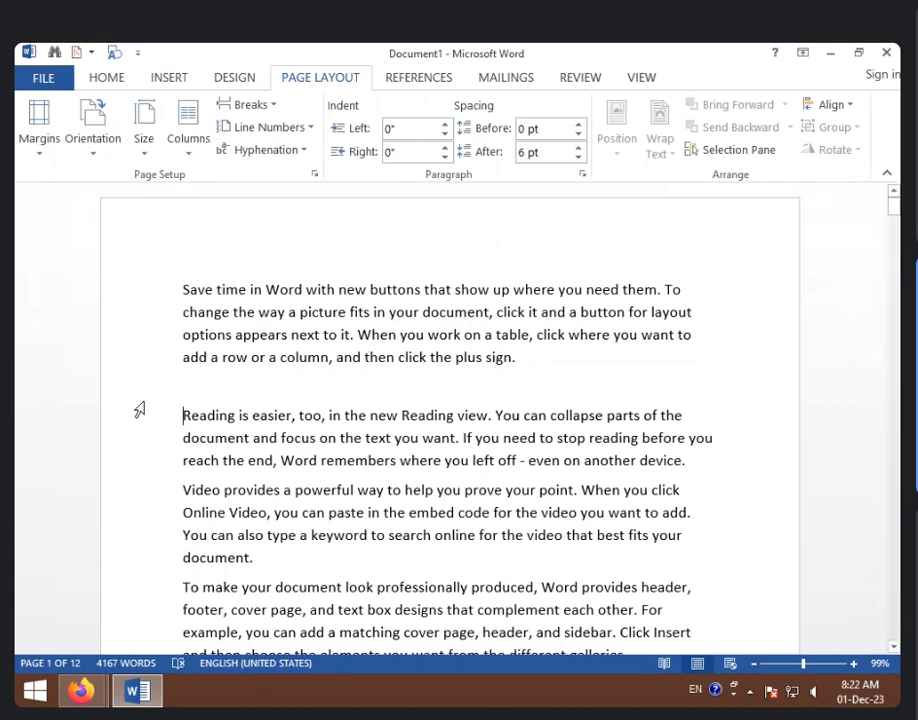
Try Spacing Before values from 6 pt up to 30 pt, then bring it back to Auto.
click(578, 124)
click(578, 124)
click(578, 124)
click(578, 124)
click(578, 124)
click(578, 124)
click(579, 134)
click(579, 134)
click(579, 134)
click(579, 134)
click(579, 134)
click(579, 134)
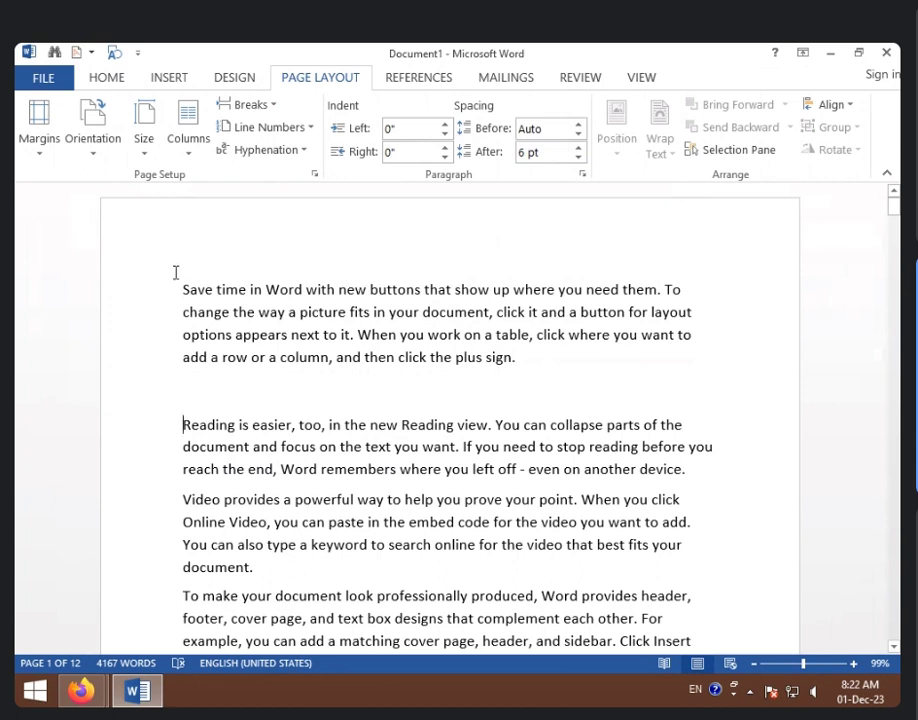
Delete the opening paragraph and blank line, then ignore the spelling flag on 'document'.
mouse_move(177, 290)
mouse_down()
mouse_move(316, 403)
mouse_move(362, 422)
mouse_up()
key(Delete)
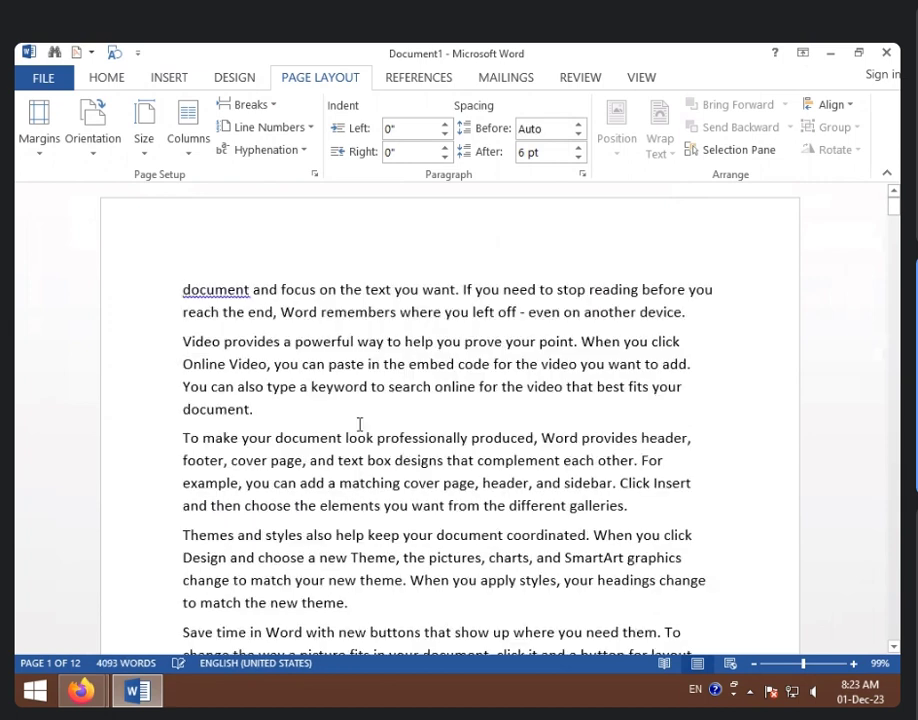
right_click(240, 294)
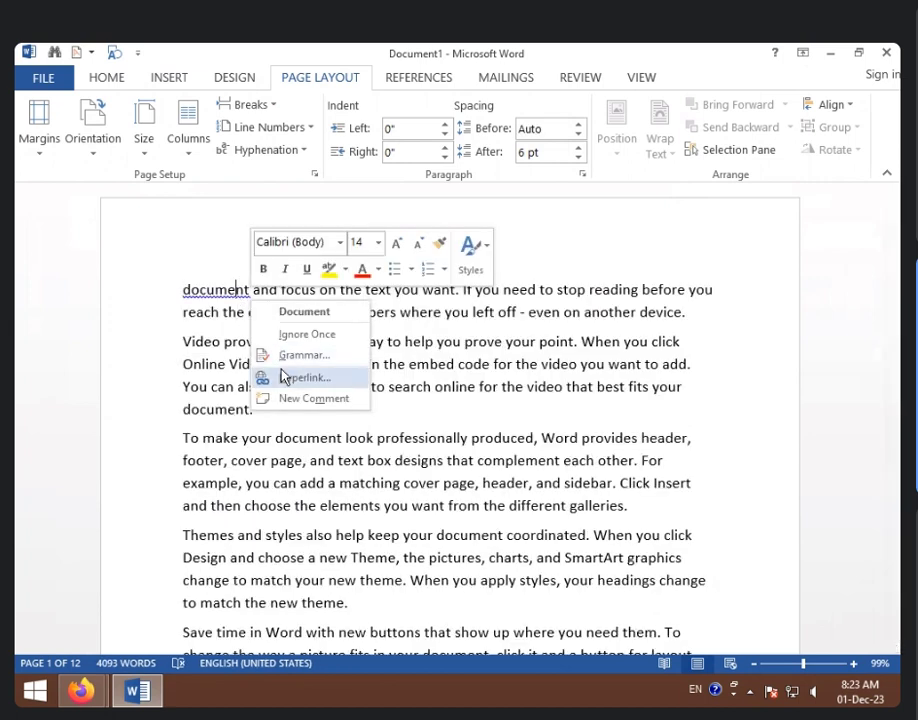
click(301, 336)
click(276, 341)
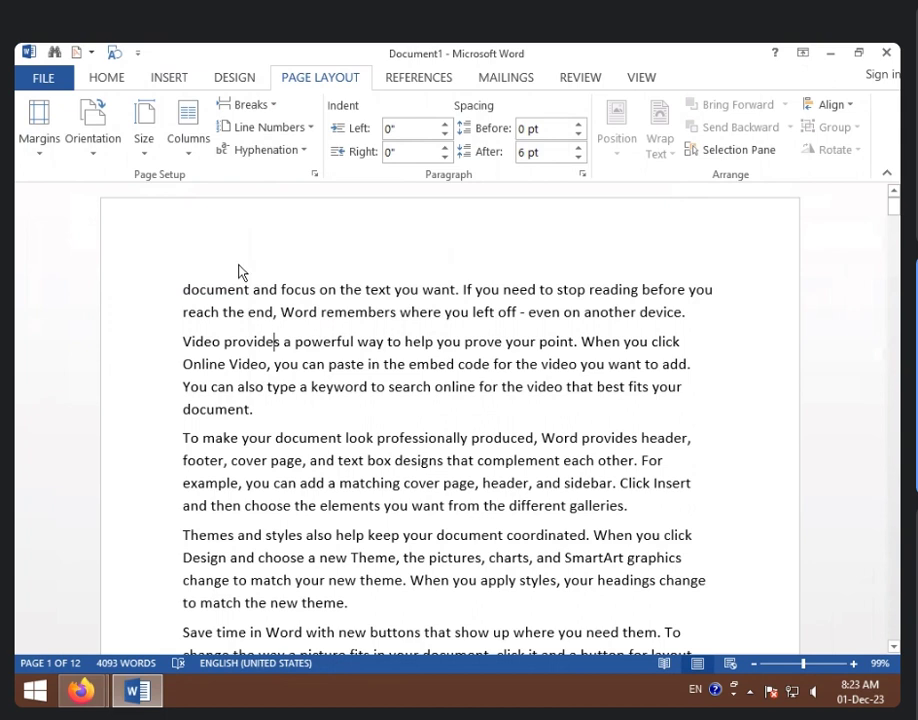
click(258, 104)
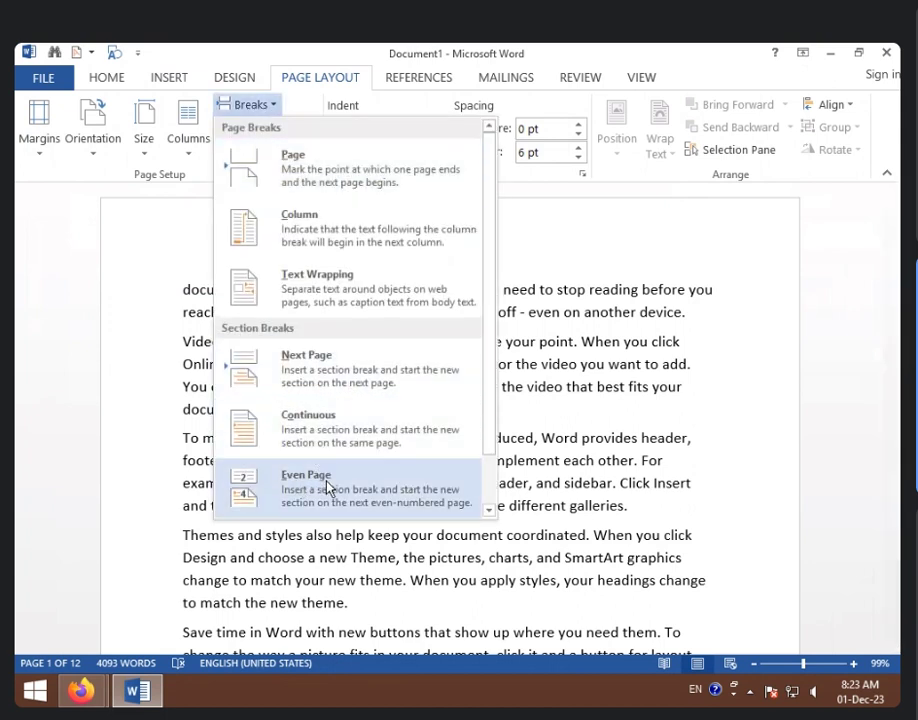
scroll(343, 481, down, 1)
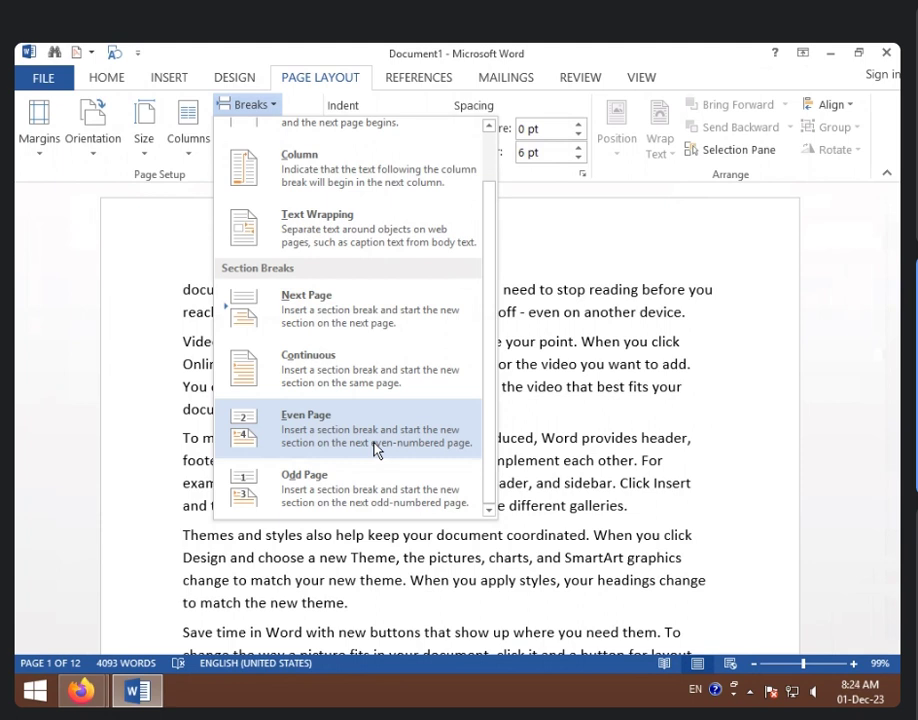
key(Escape)
click(184, 291)
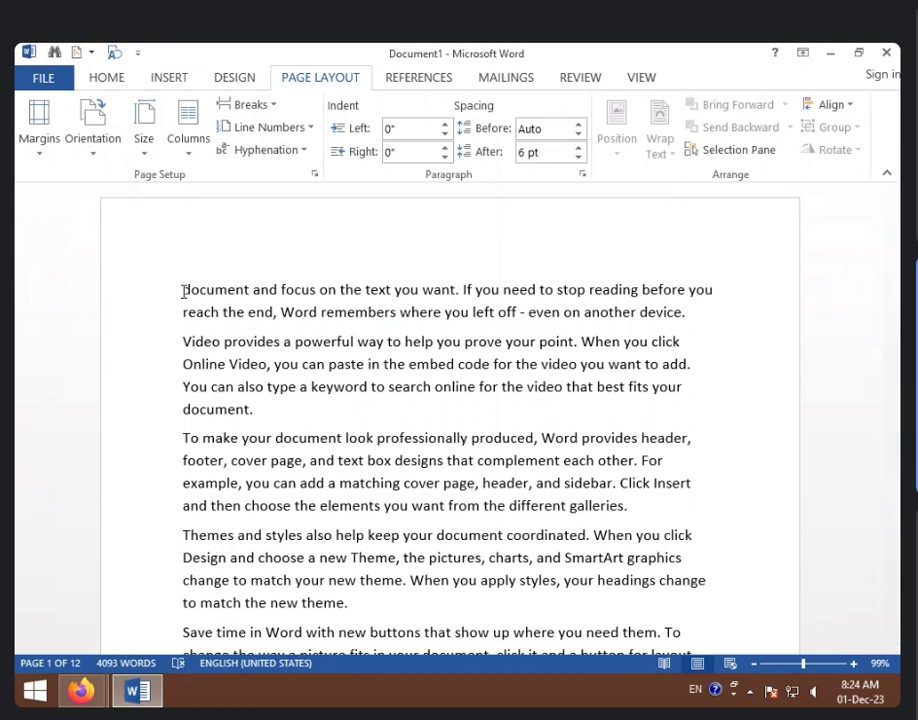
Insert an Odd Page section break.
click(255, 105)
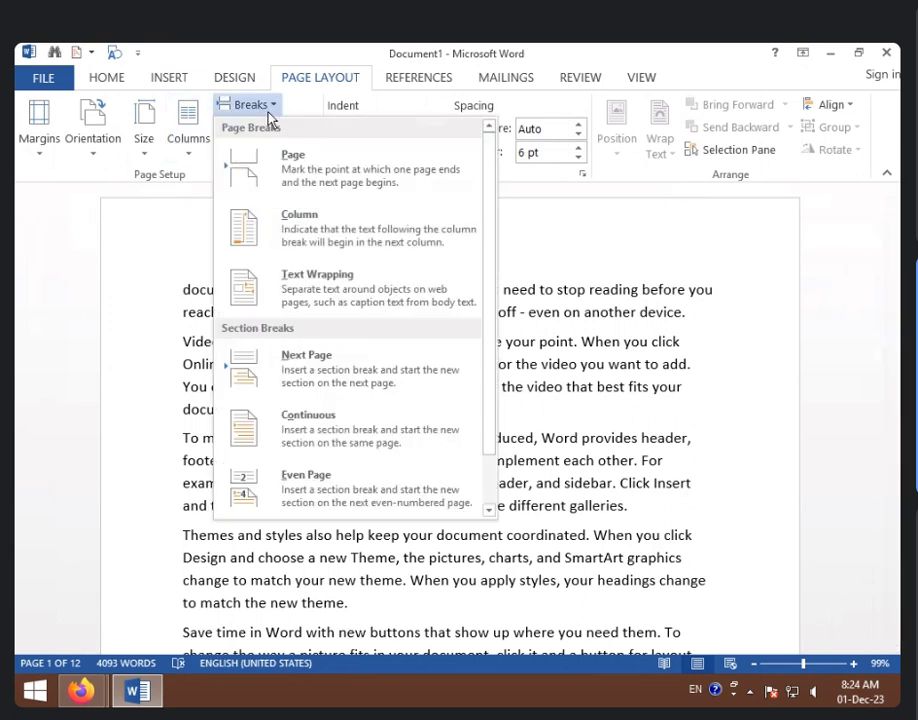
scroll(305, 500, down, 1)
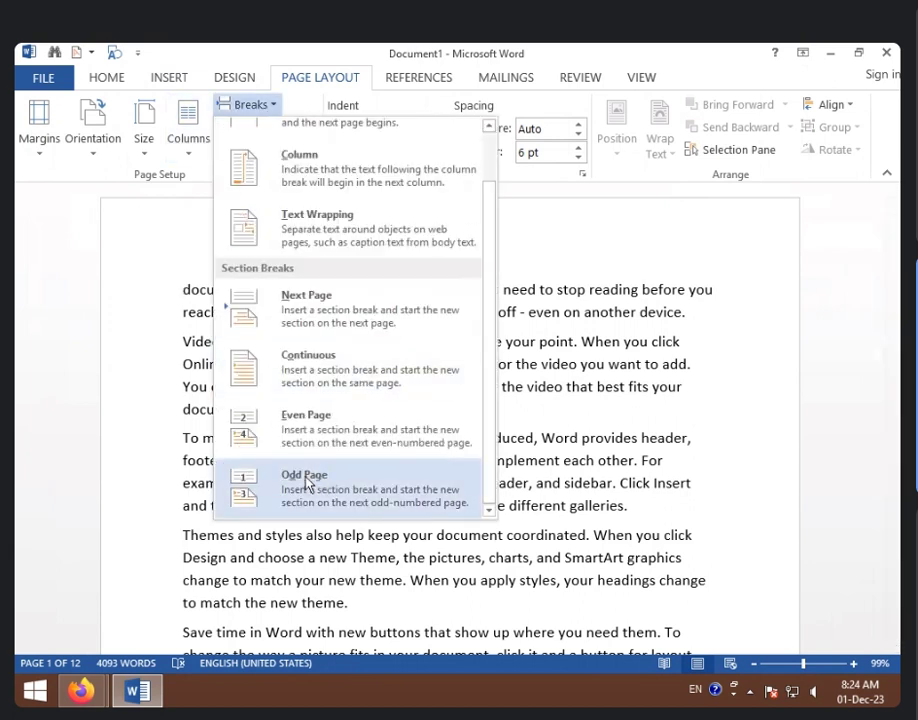
click(307, 484)
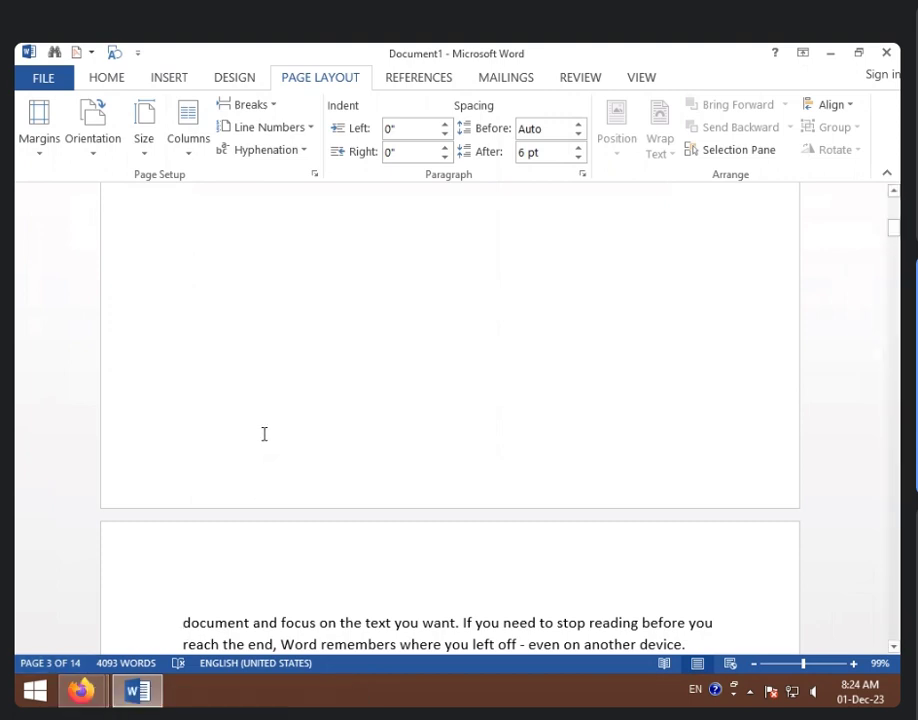
Insert two Even Page section breaks at the start of the document.
key(ctrl+Home)
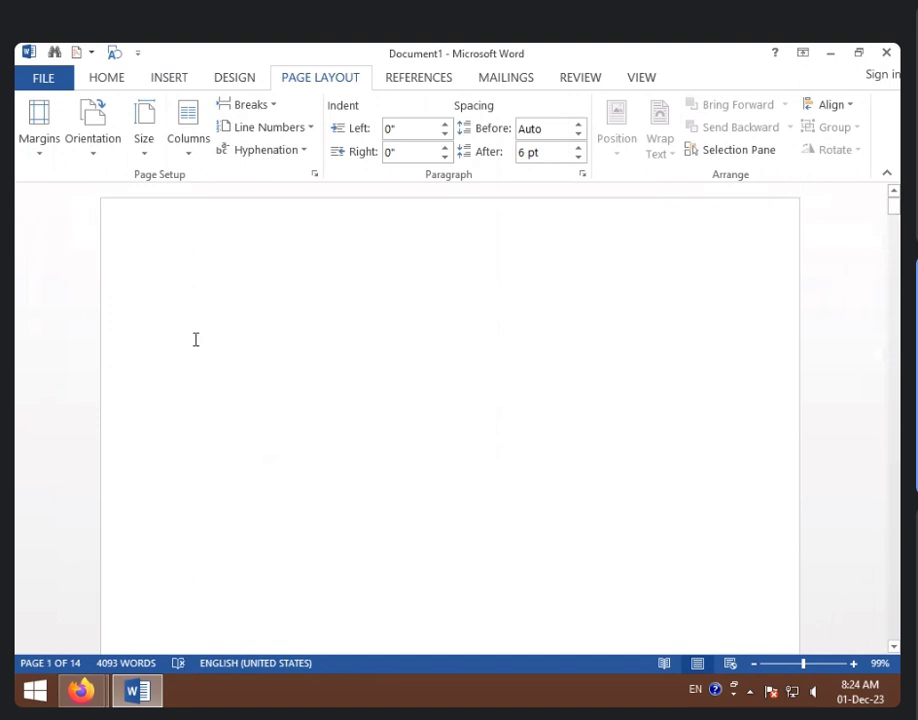
click(276, 108)
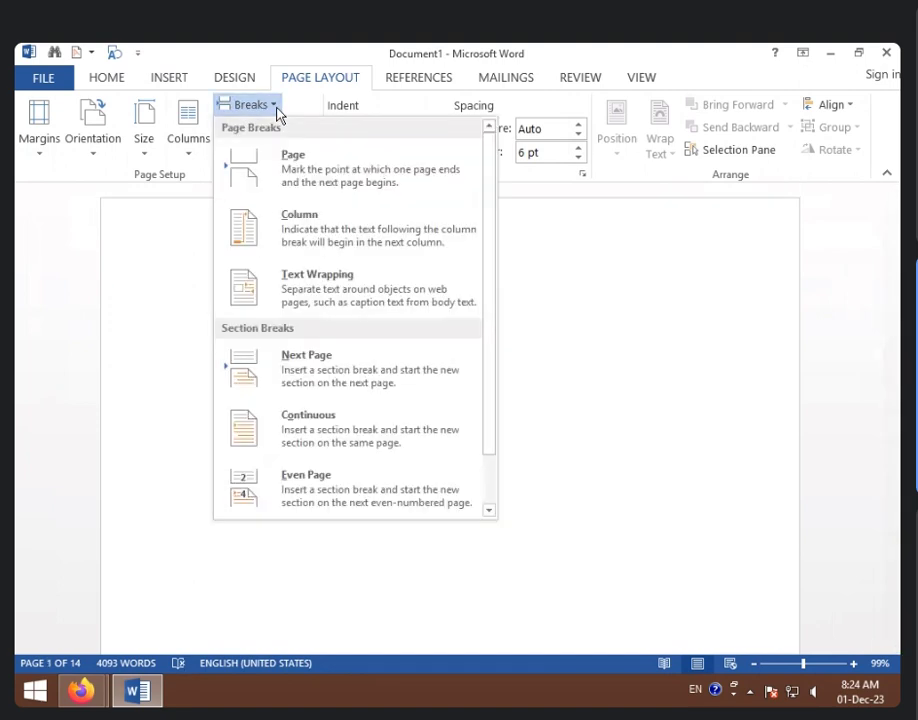
click(301, 488)
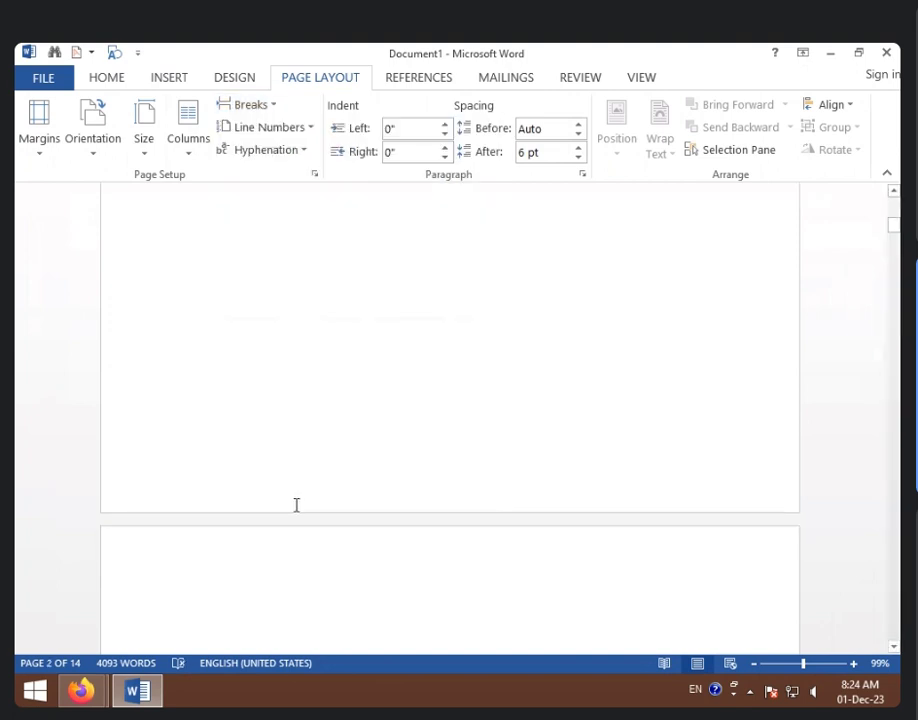
click(281, 106)
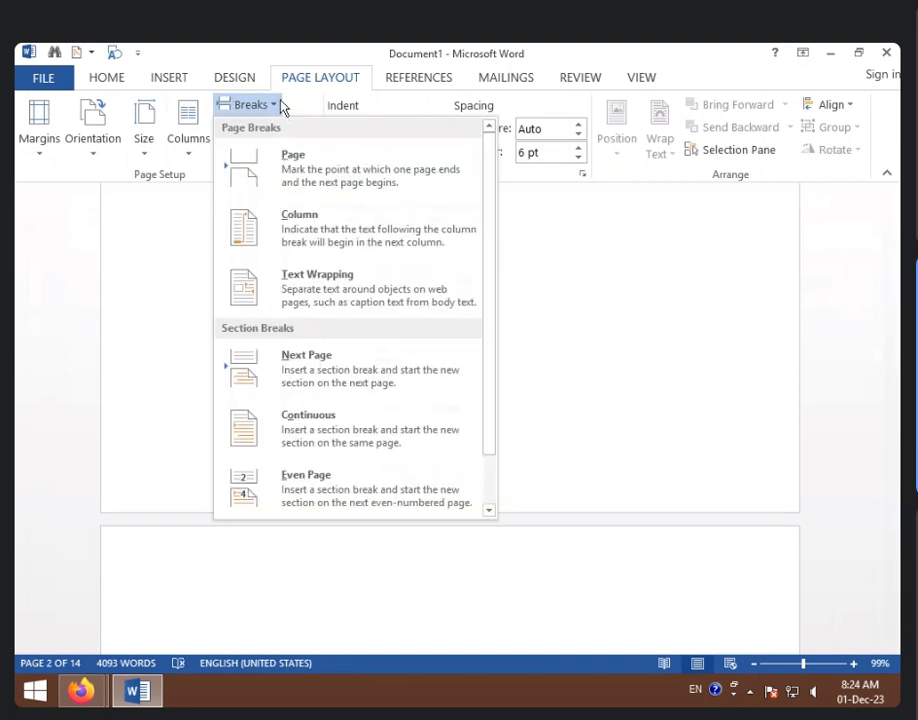
click(317, 496)
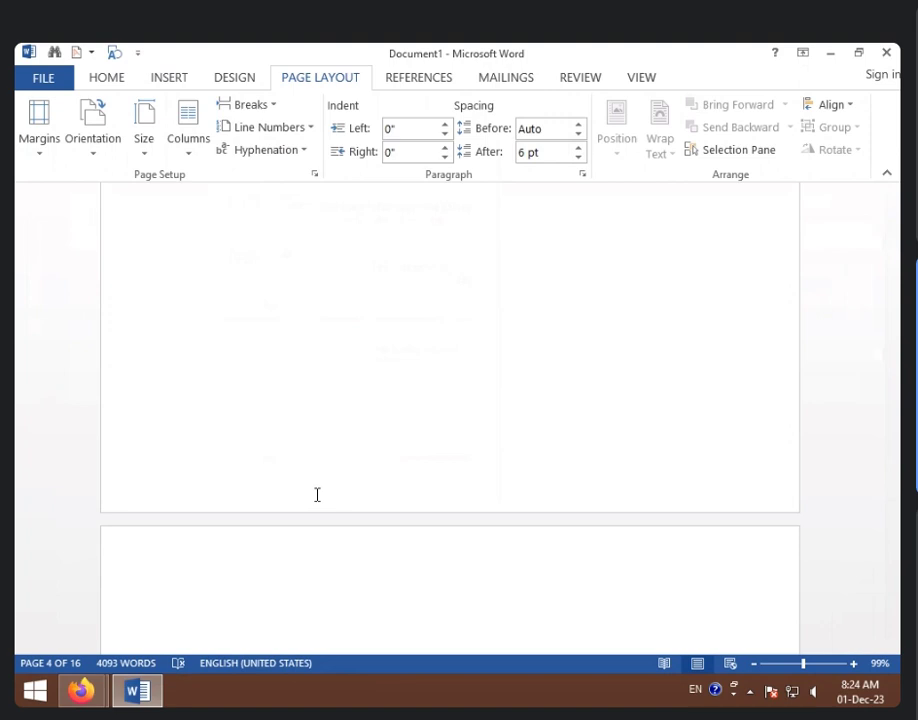
Select all text and delete it, leaving one blank page; Breaks list closed unused.
key(ctrl+a)
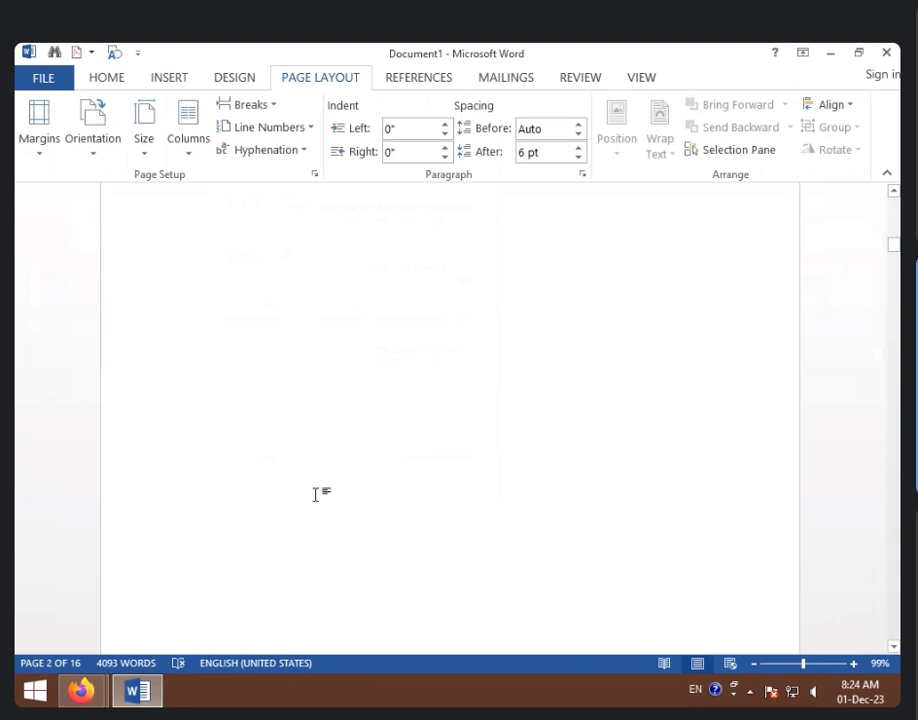
key(Delete)
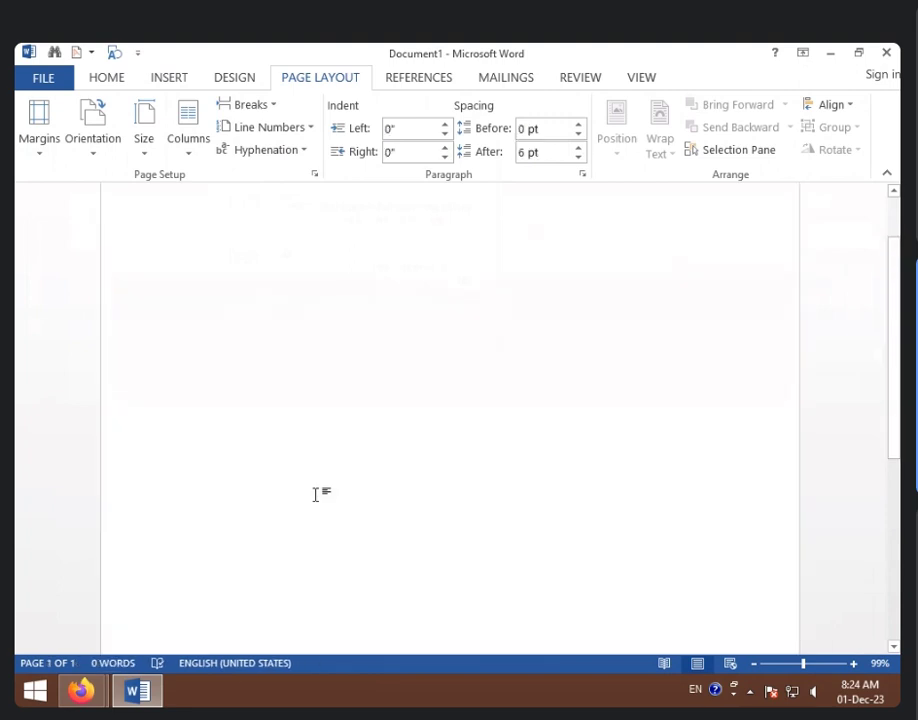
click(272, 106)
scroll(373, 352, down, 1)
scroll(346, 280, up, 1)
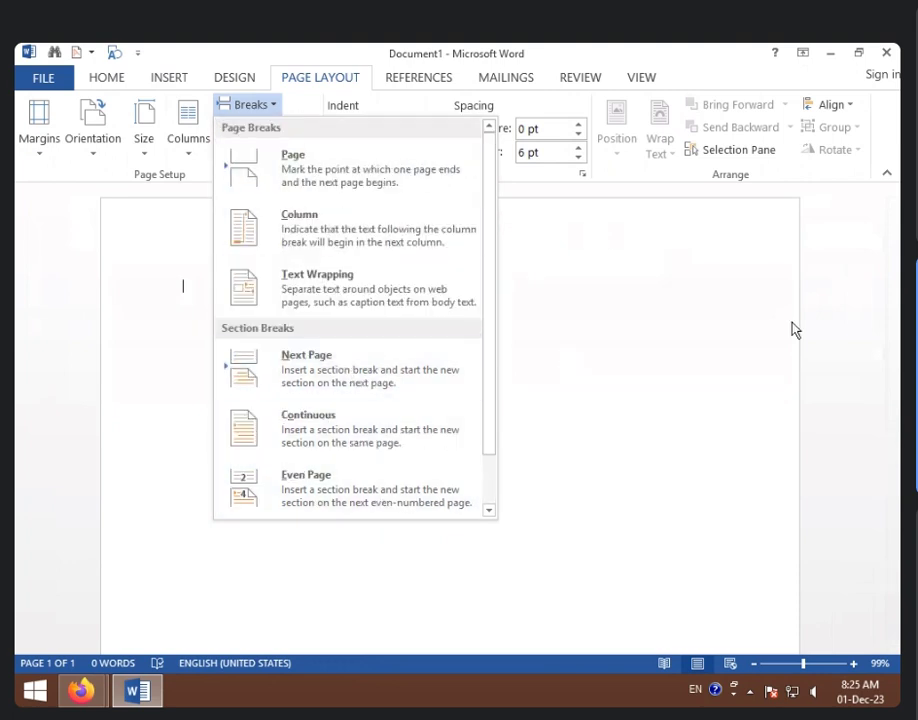
click(793, 322)
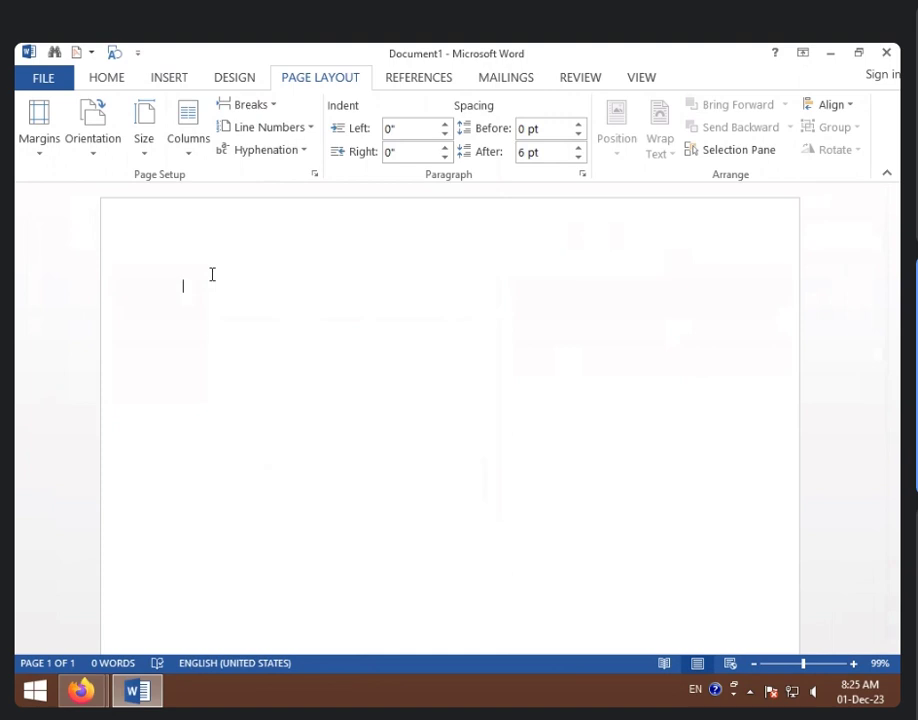
click(108, 79)
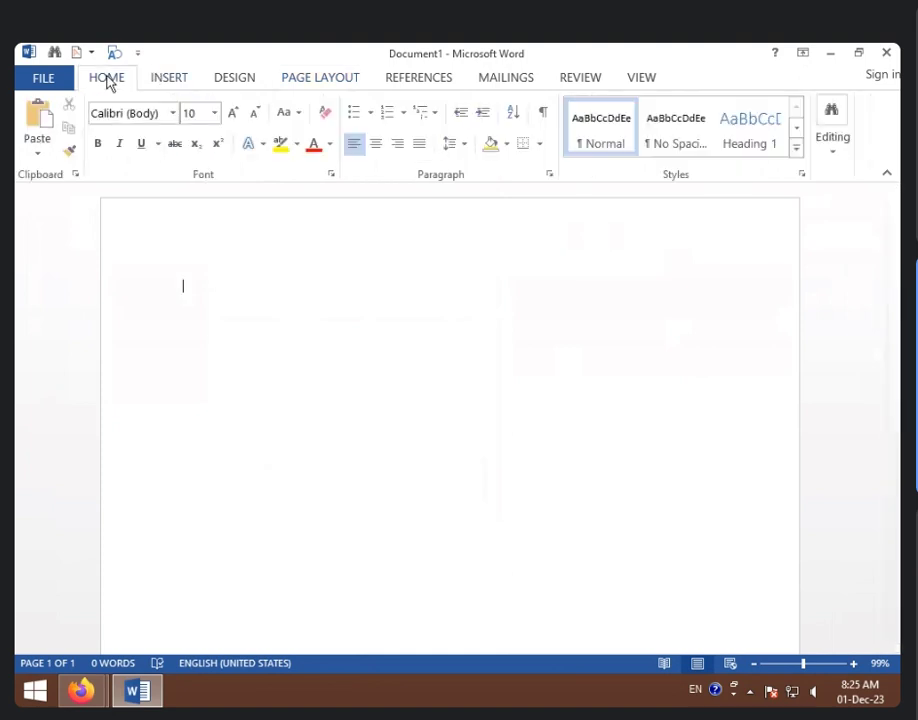
click(833, 152)
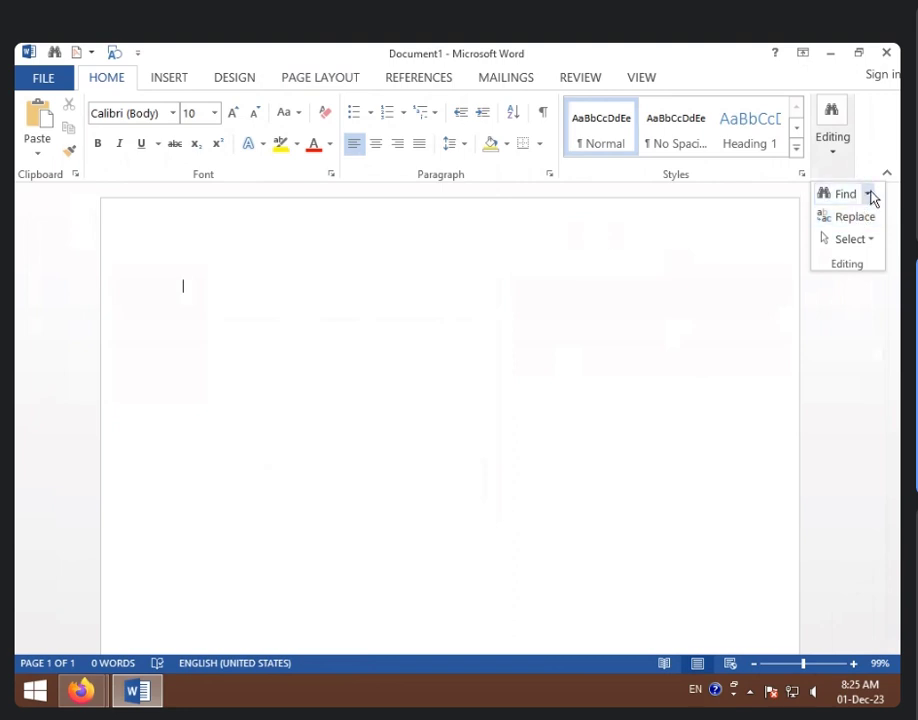
click(868, 195)
click(606, 320)
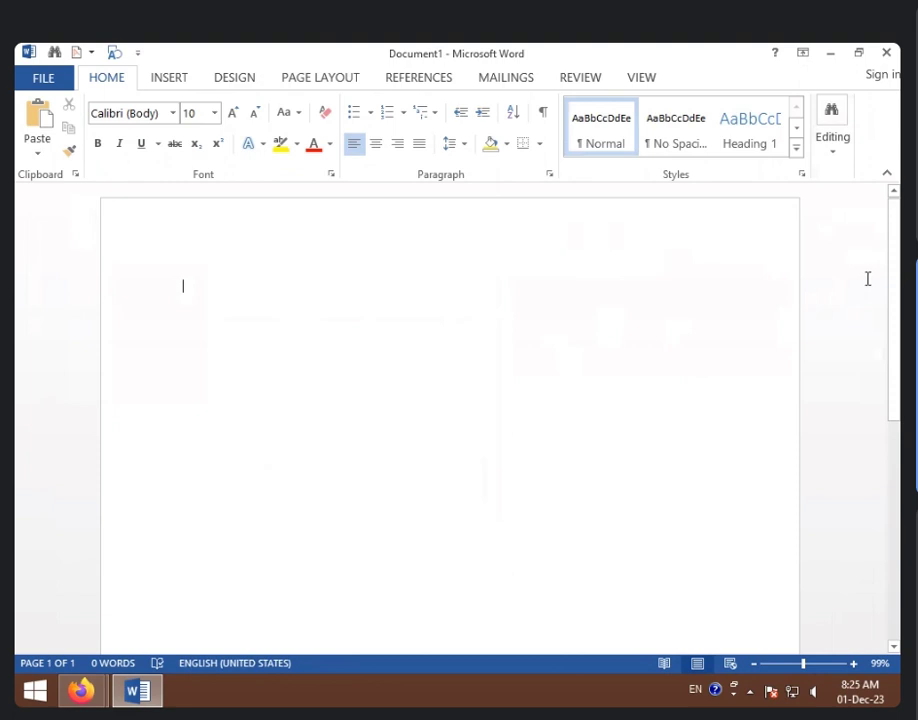
click(341, 80)
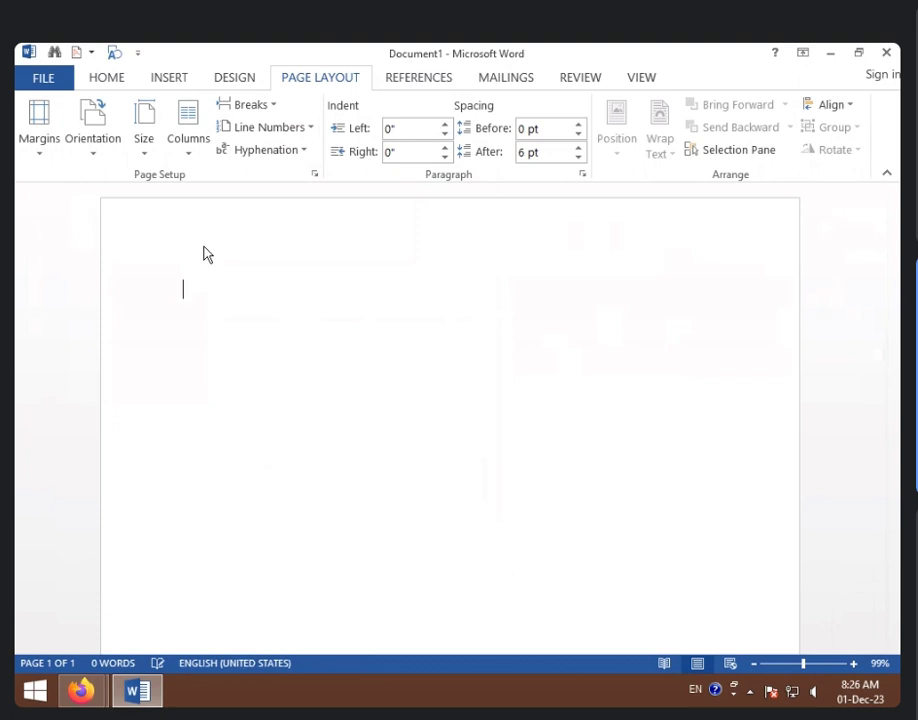
Enter =rand(80) to generate sample paragraphs, then return to the top of the document.
text(=)
text(ran)
key(BackSpace)
text(nd)
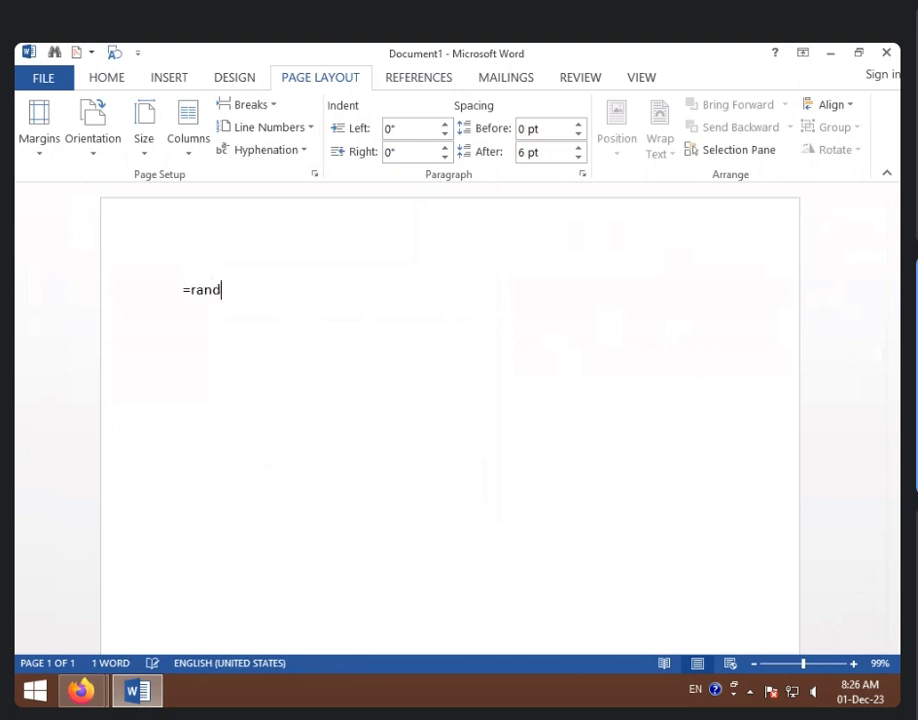
text(()
text(80)
text())
key(Return)
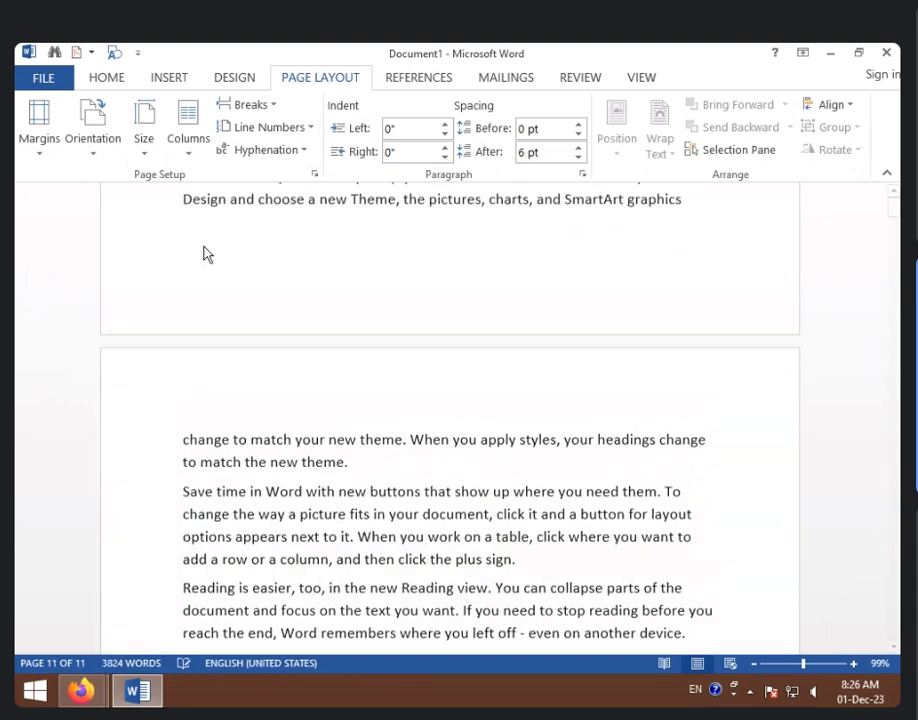
key(ctrl+Home)
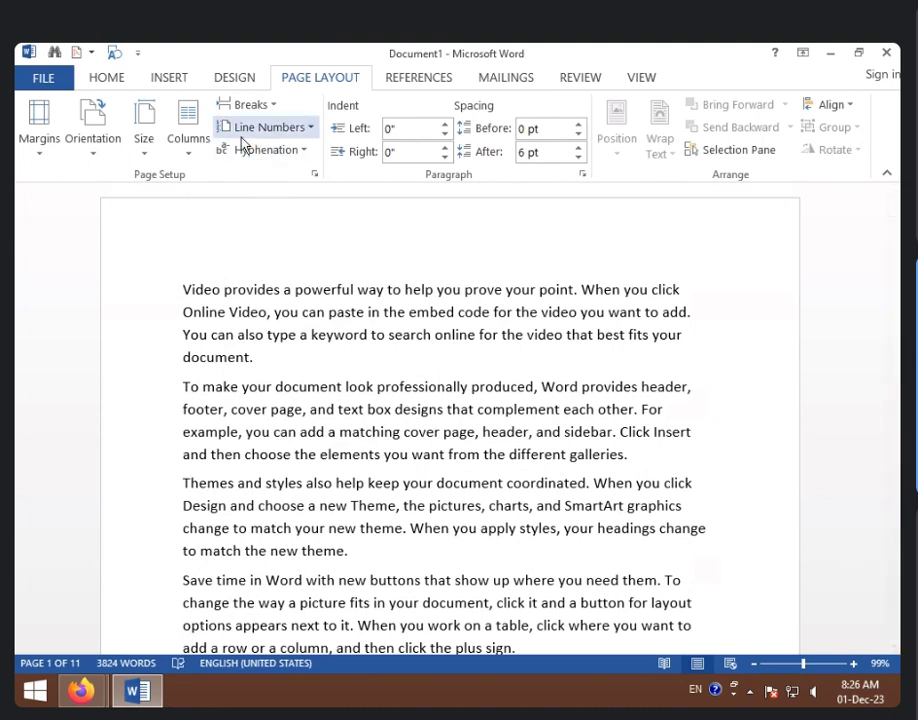
Apply Continuous line numbering and scroll down to confirm page 2 starts at line 60.
click(311, 129)
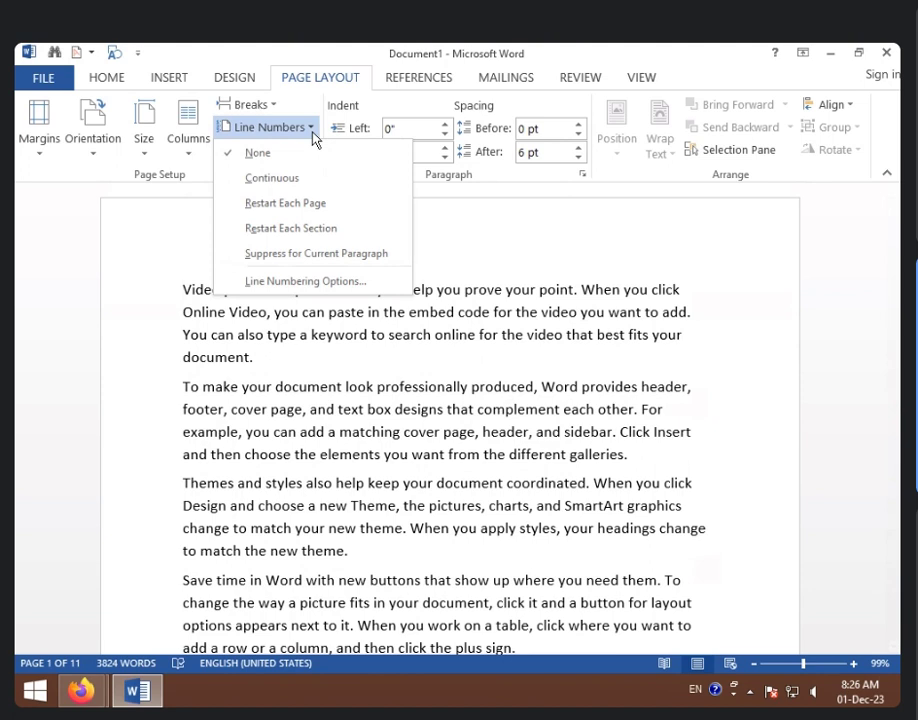
click(290, 187)
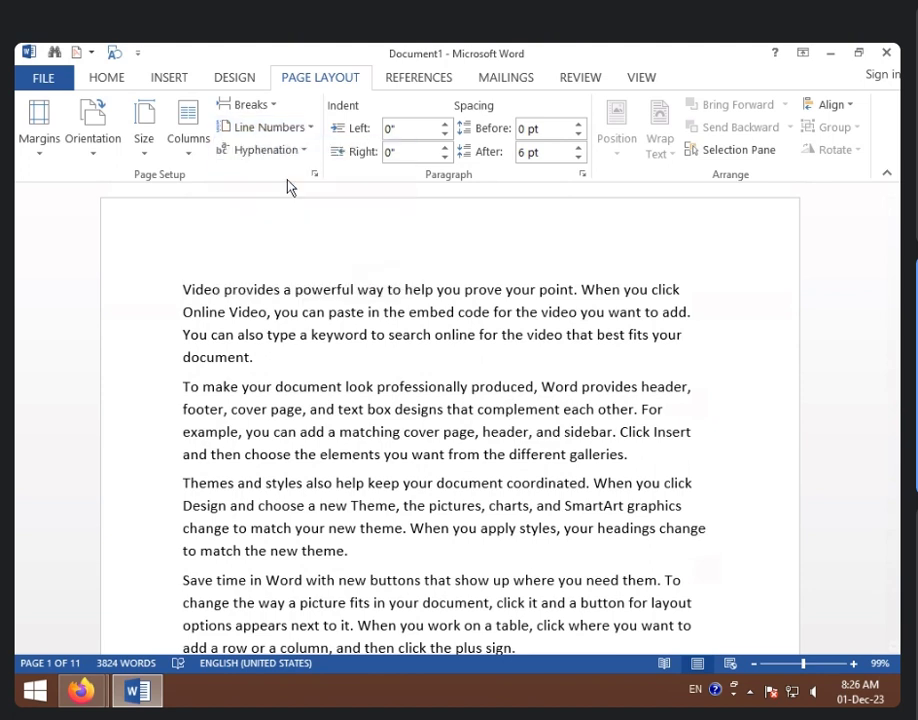
scroll(201, 273, down, 3)
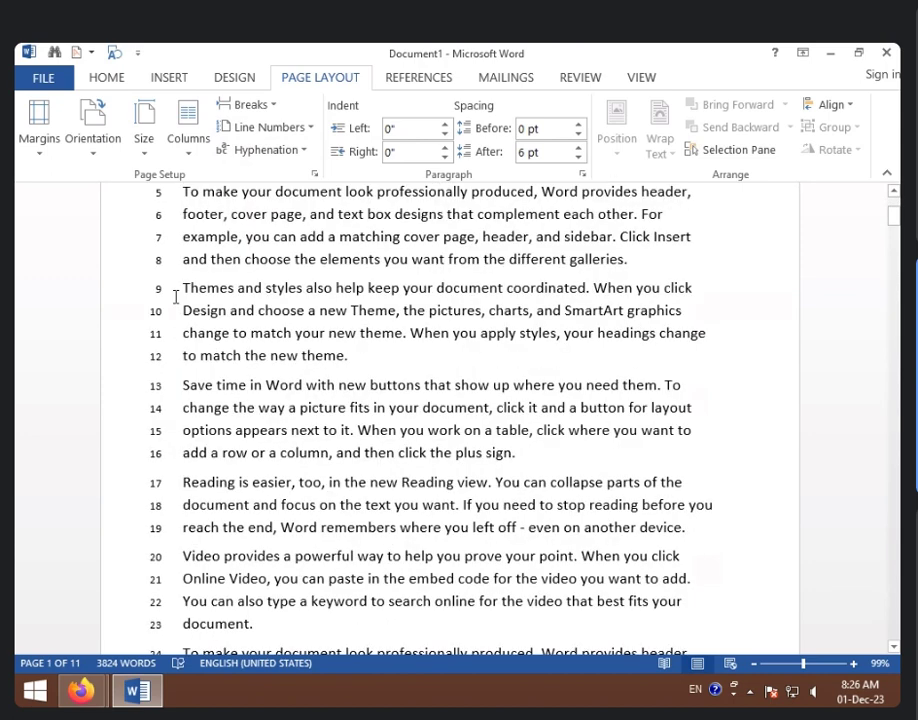
scroll(180, 313, down, 2)
scroll(180, 313, down, 3)
scroll(177, 316, down, 2)
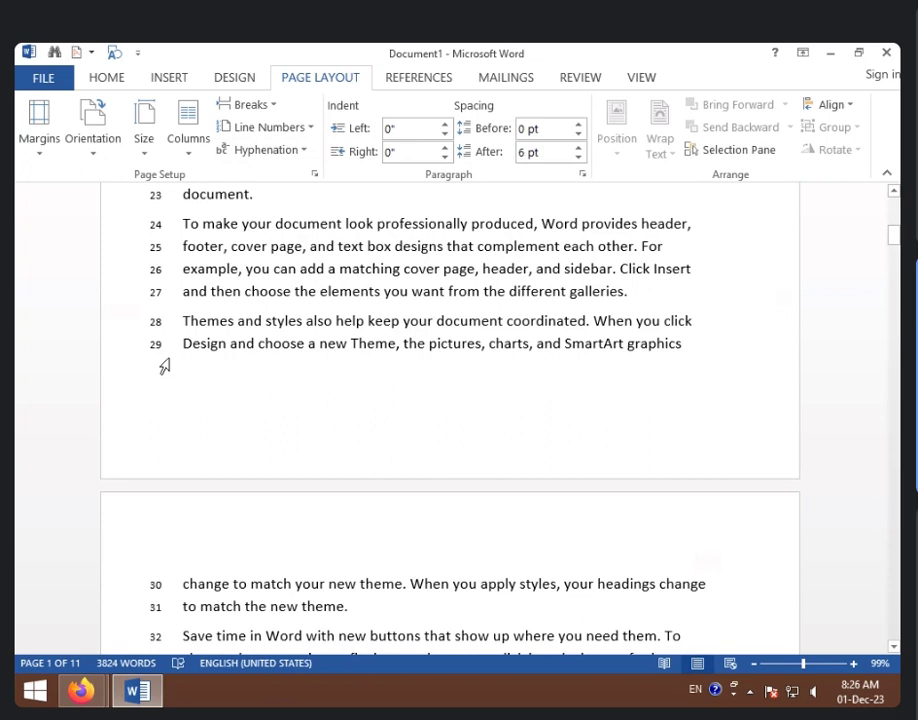
scroll(165, 366, down, 2)
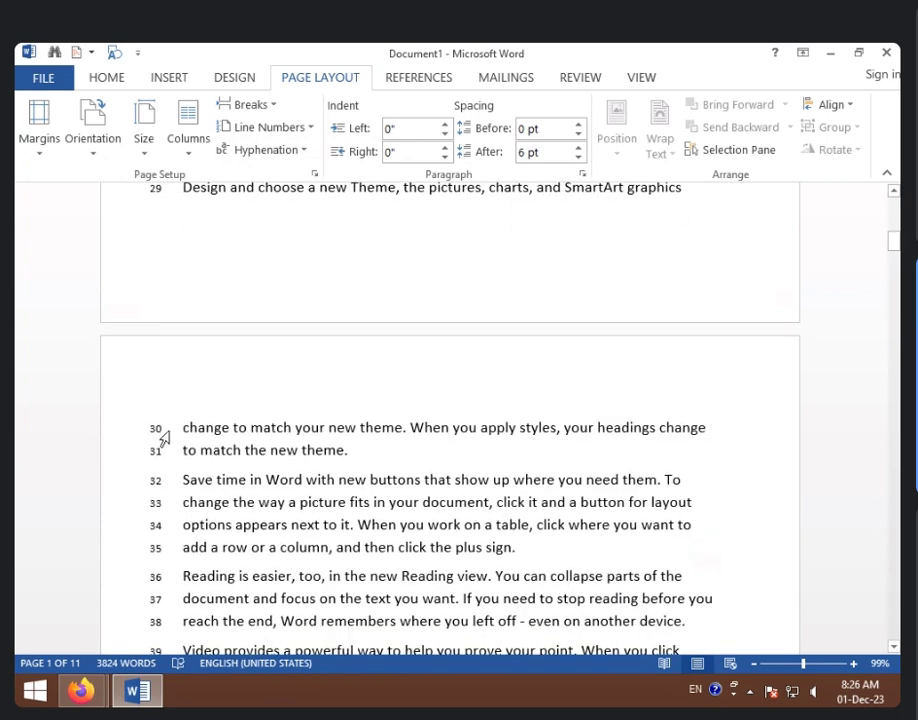
scroll(163, 437, down, 1)
scroll(162, 430, down, 5)
scroll(160, 425, down, 2)
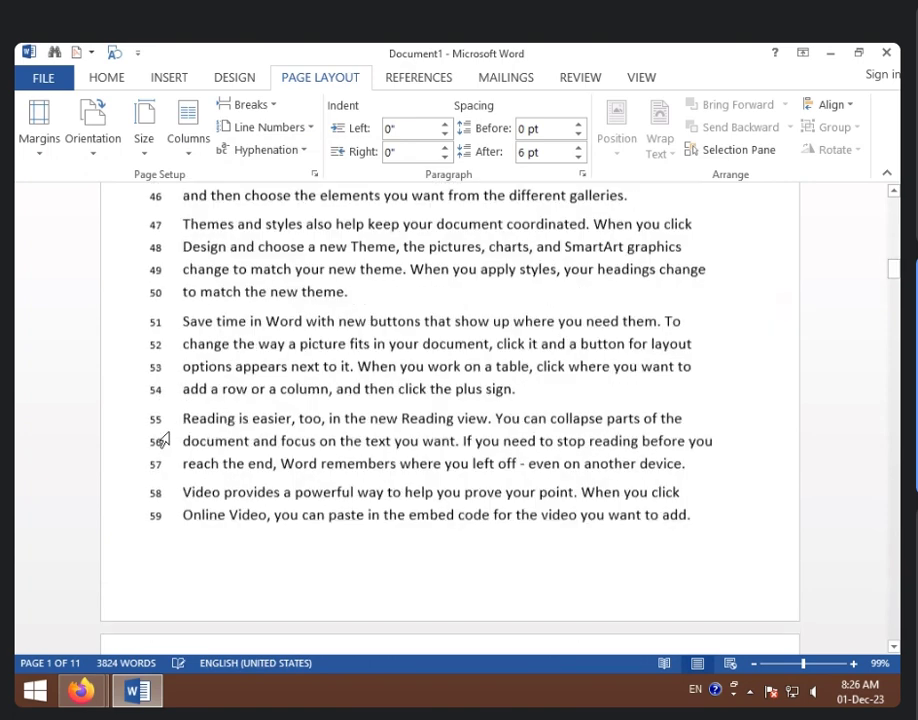
scroll(159, 420, down, 2)
scroll(162, 377, down, 2)
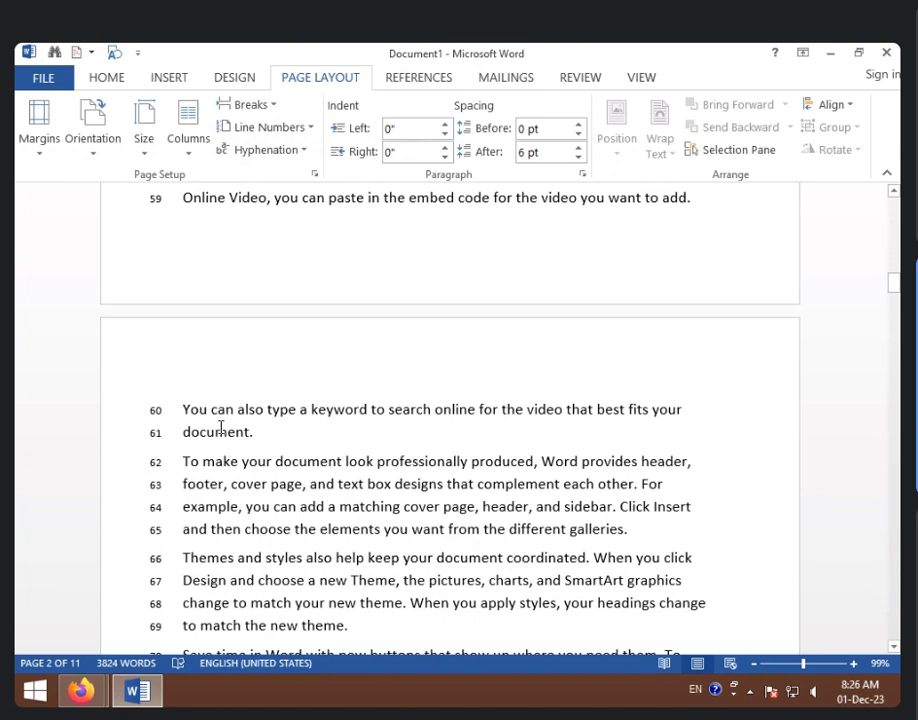
Switch line numbering to Restart Each Page and scroll to confirm each page restarts at 1.
click(310, 128)
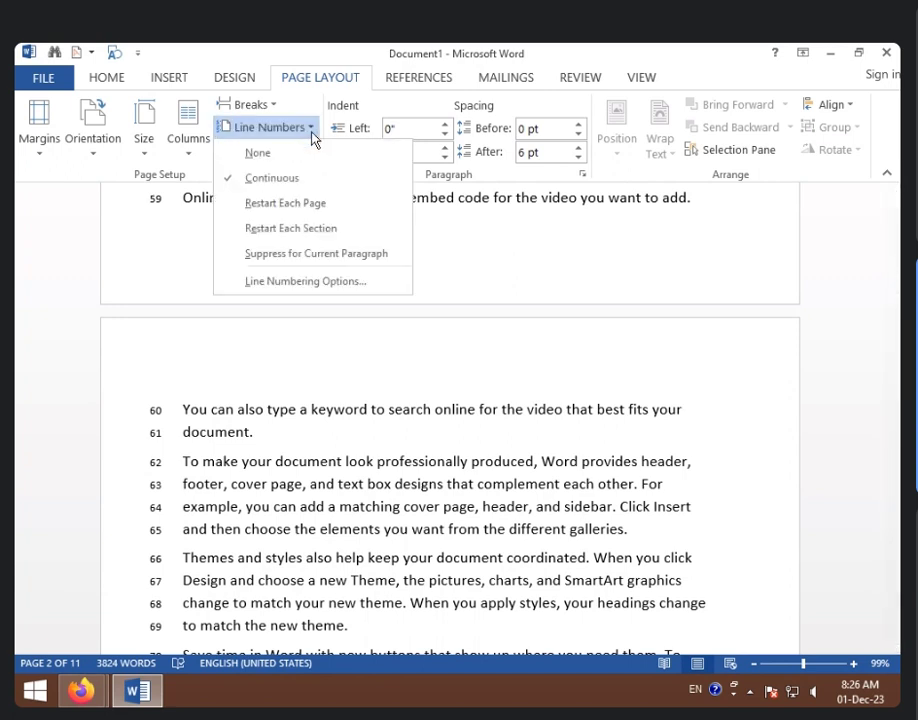
click(313, 203)
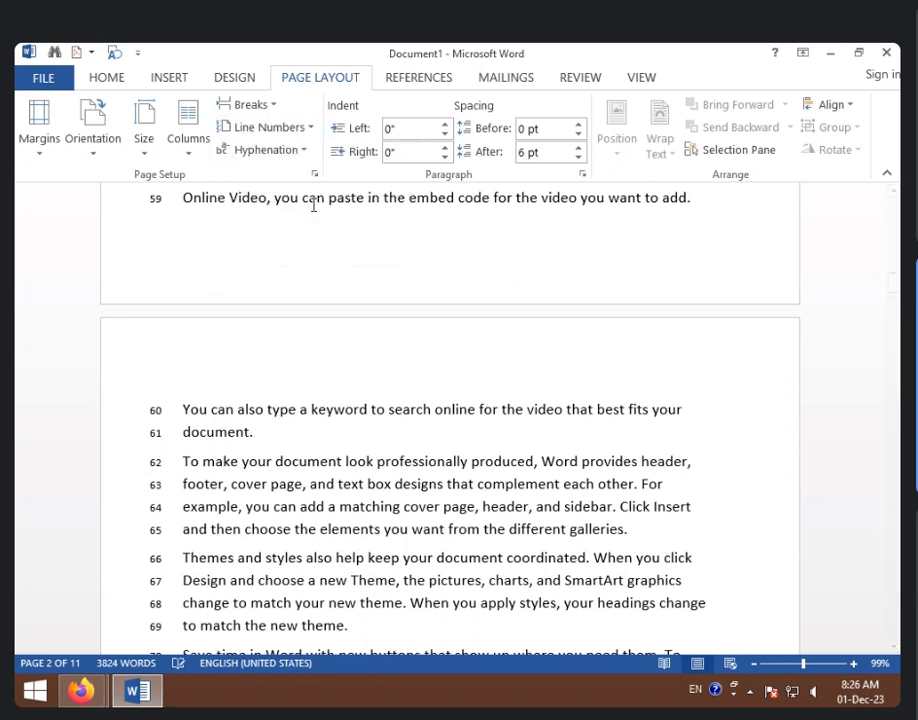
scroll(311, 262, down, 2)
scroll(317, 293, down, 4)
scroll(320, 312, down, 2)
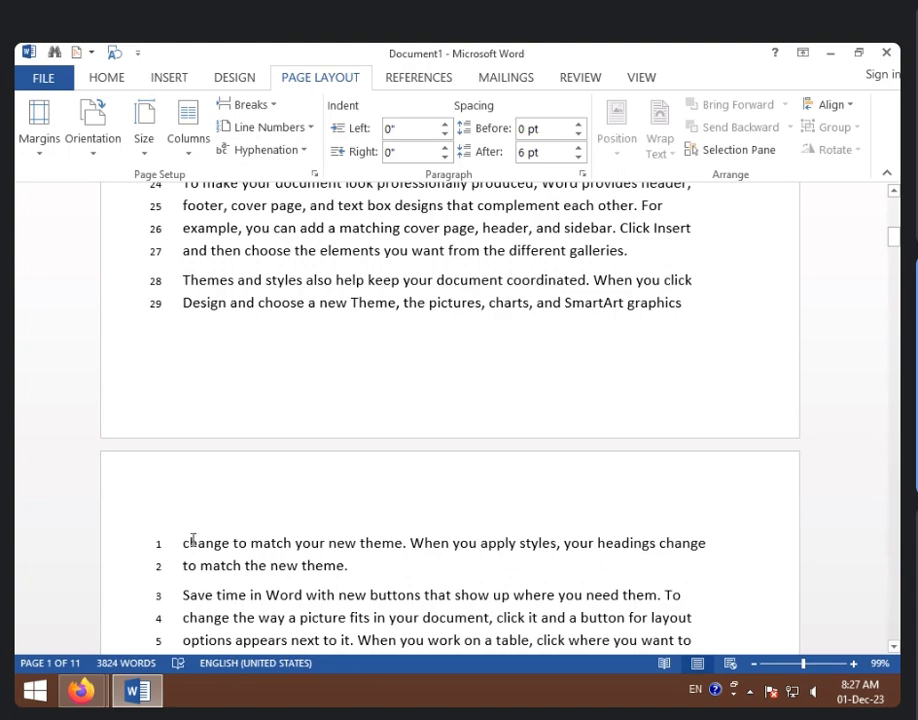
scroll(200, 530, down, 3)
scroll(213, 510, down, 3)
scroll(213, 520, down, 4)
scroll(212, 510, down, 5)
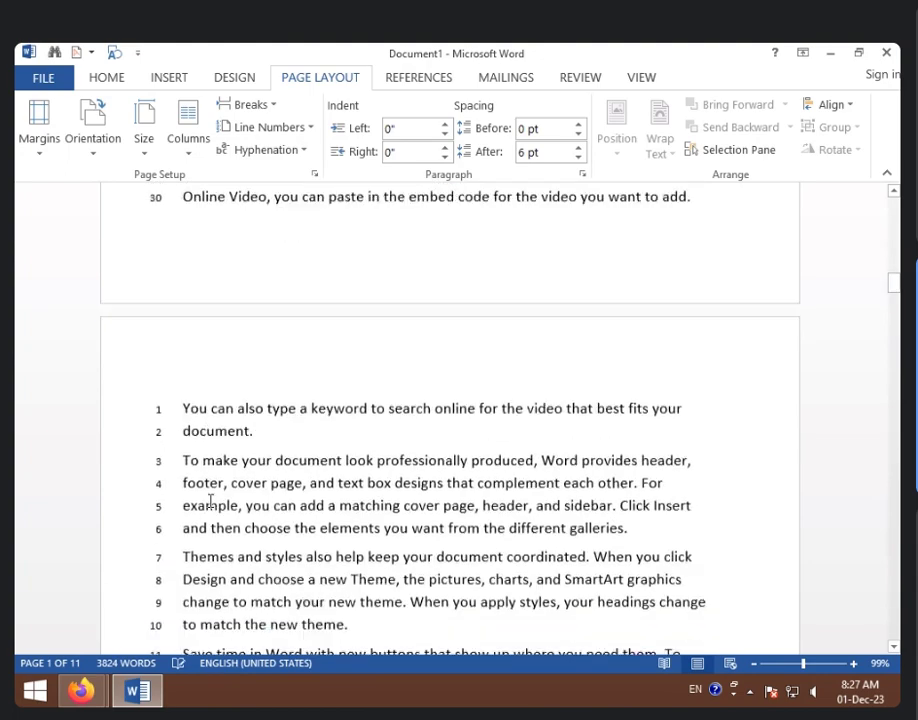
scroll(209, 519, up, 4)
scroll(210, 519, up, 3)
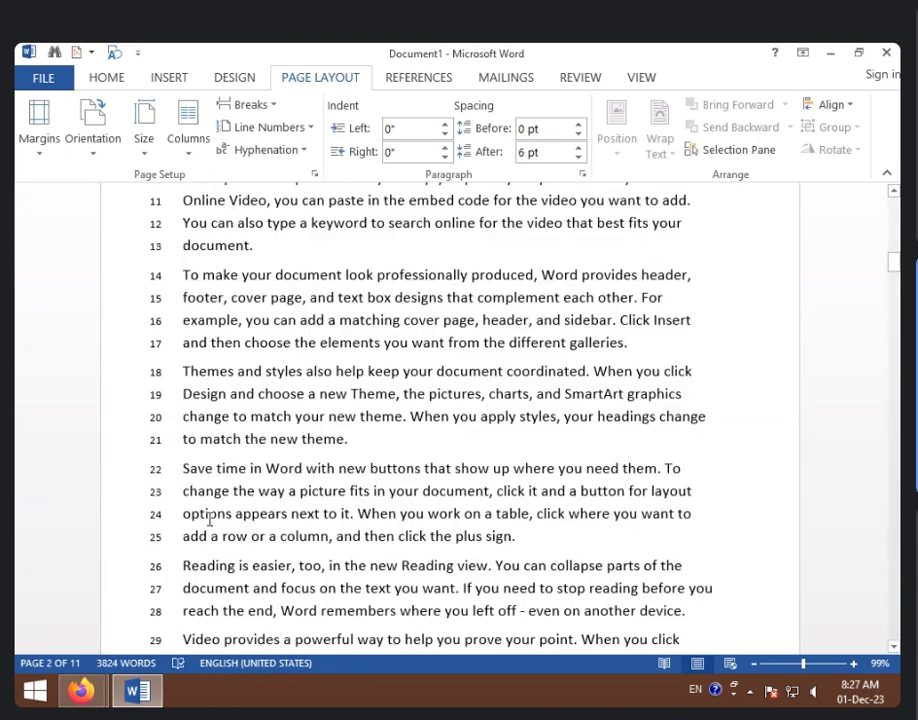
scroll(210, 519, up, 3)
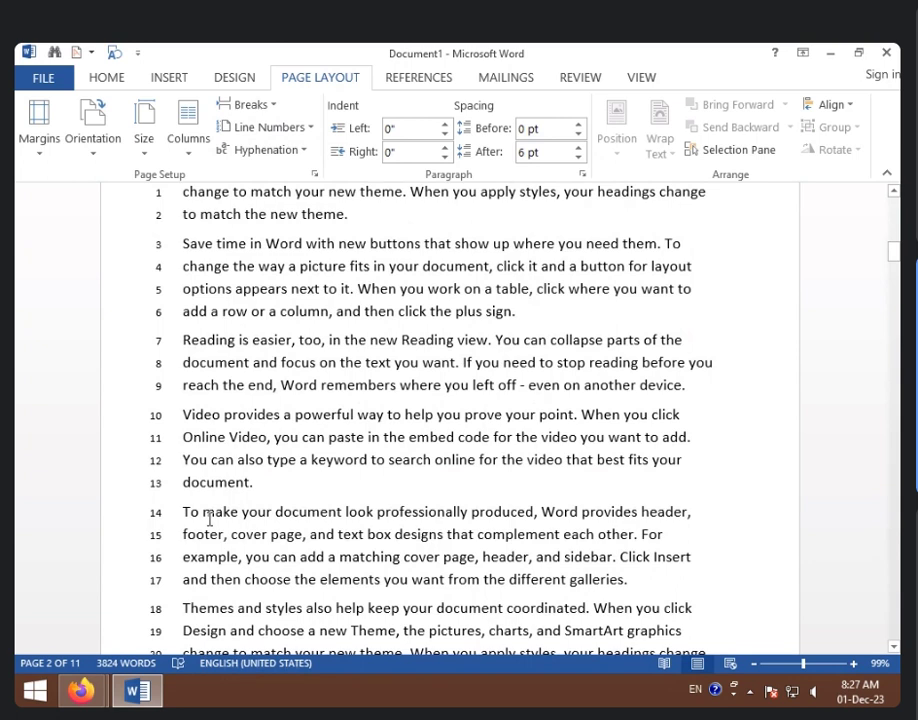
scroll(209, 518, up, 3)
scroll(200, 510, up, 3)
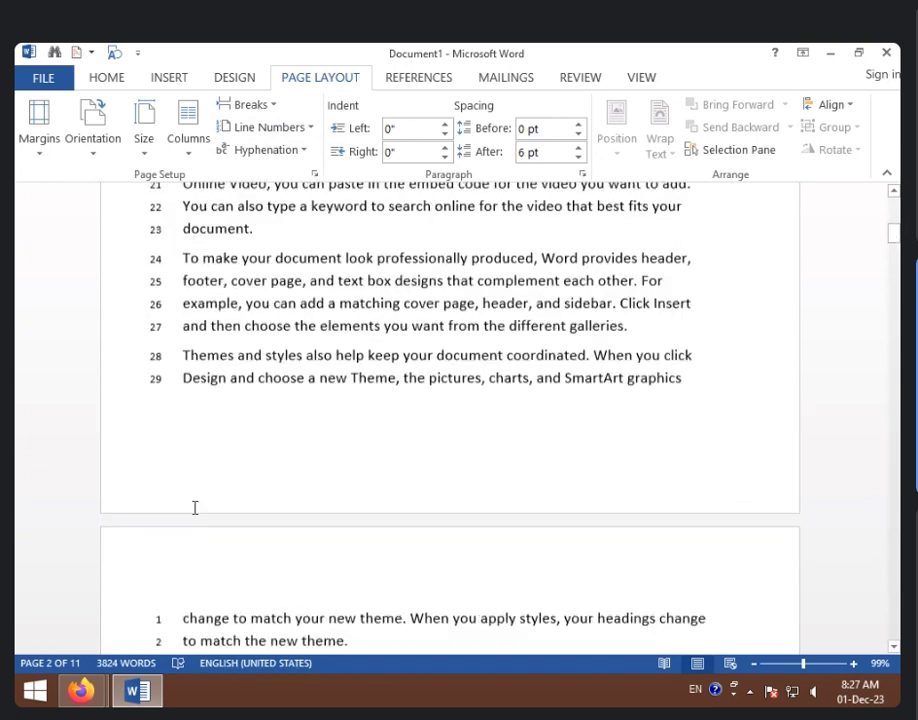
click(312, 127)
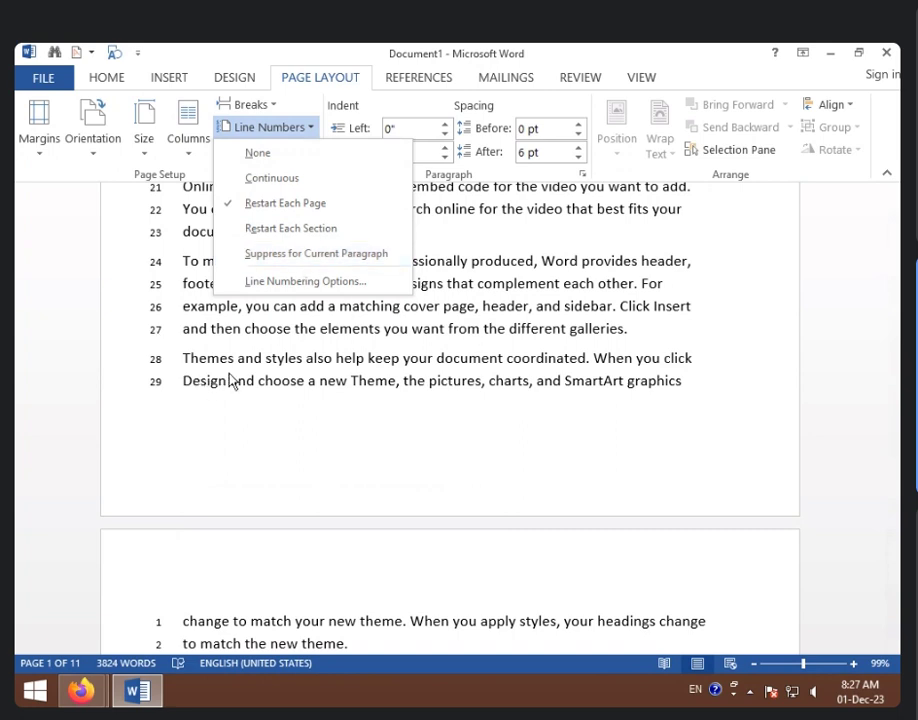
Set Line Numbers to None and scroll through the pages to confirm they're gone.
click(268, 153)
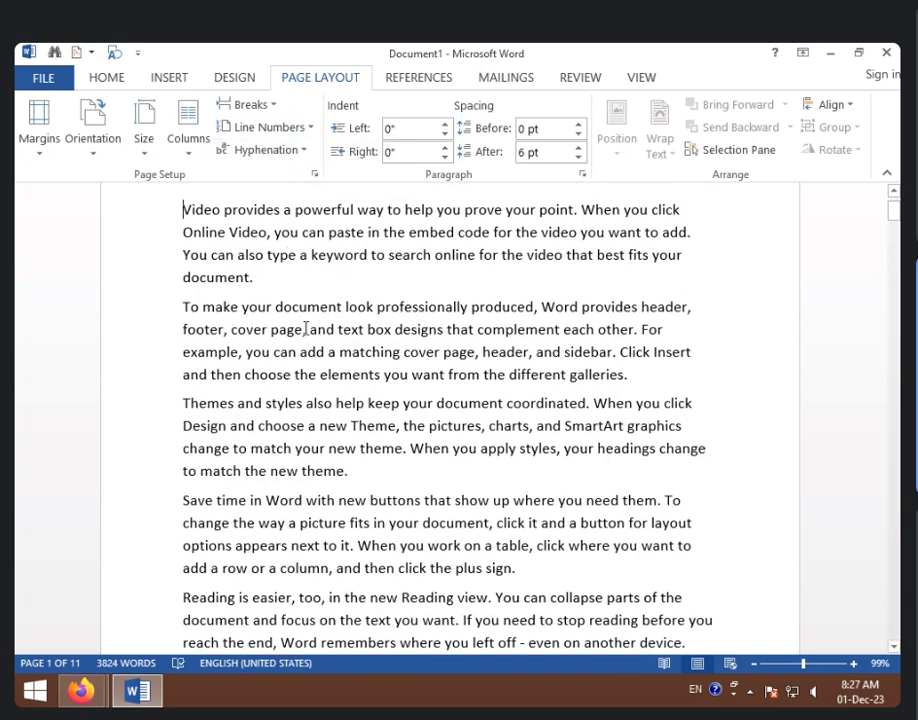
scroll(312, 344, down, 5)
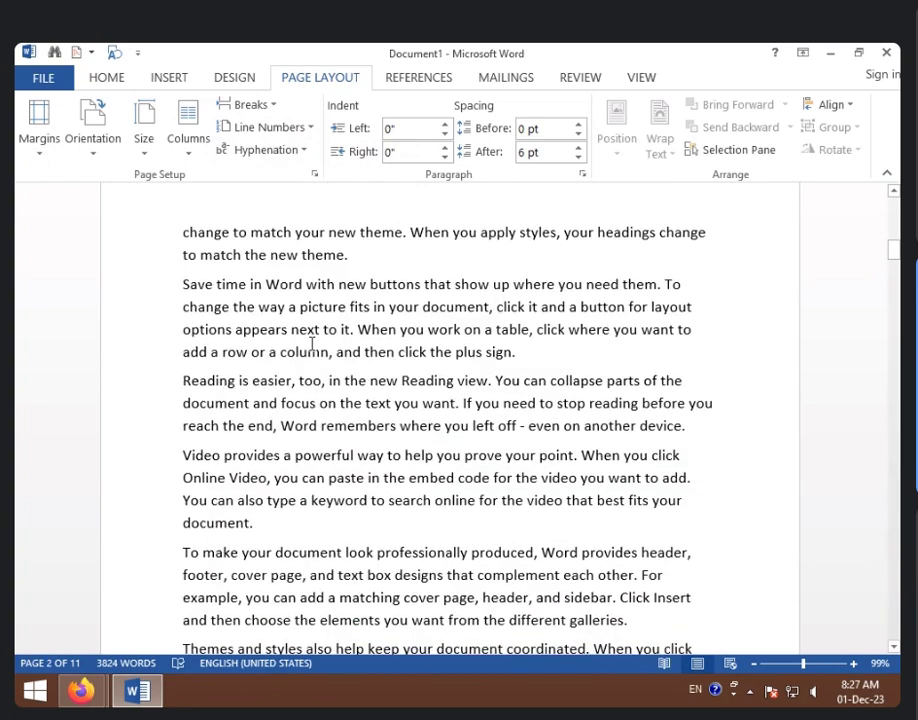
scroll(312, 344, down, 3)
scroll(312, 344, up, 12)
scroll(312, 344, up, 4)
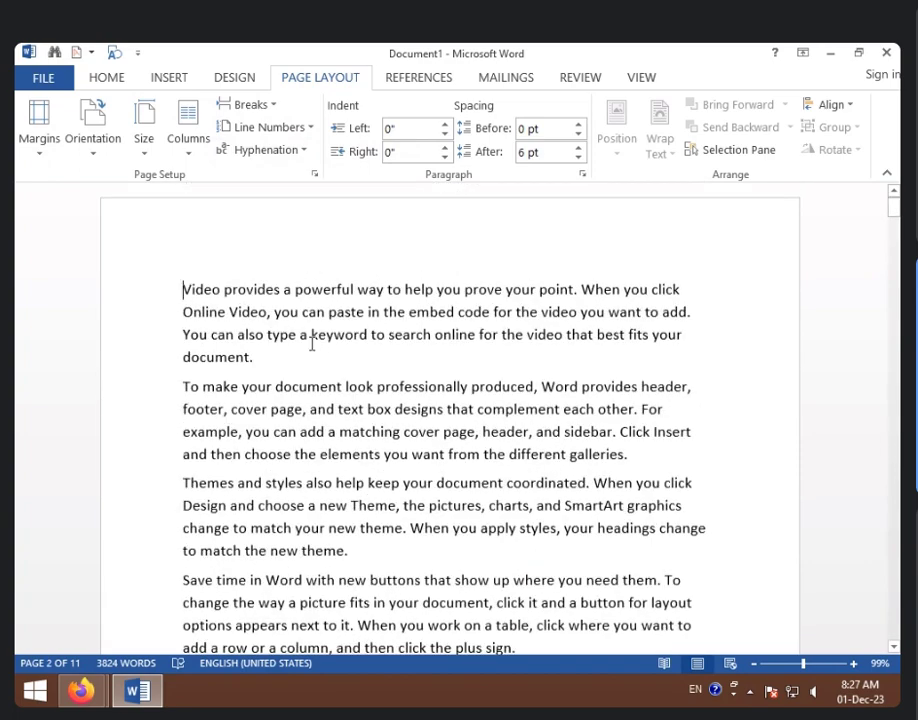
scroll(312, 346, down, 4)
scroll(290, 350, down, 4)
scroll(263, 370, down, 5)
scroll(263, 370, down, 8)
scroll(265, 375, down, 6)
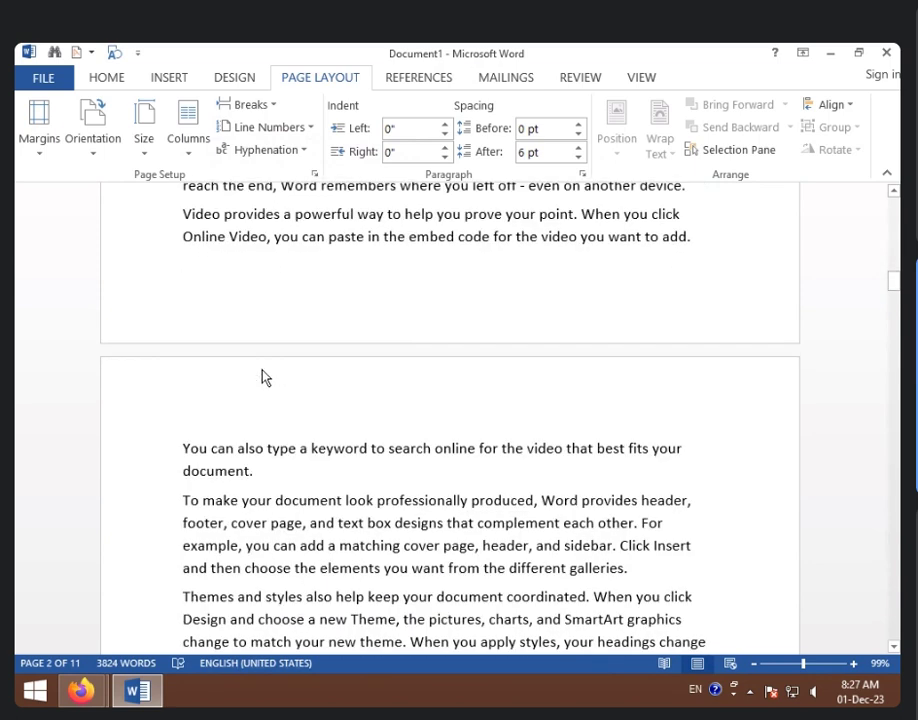
scroll(263, 378, down, 1)
Place the cursor before the 'You can also type a keyword' paragraph, leaving Breaks unused.
click(183, 409)
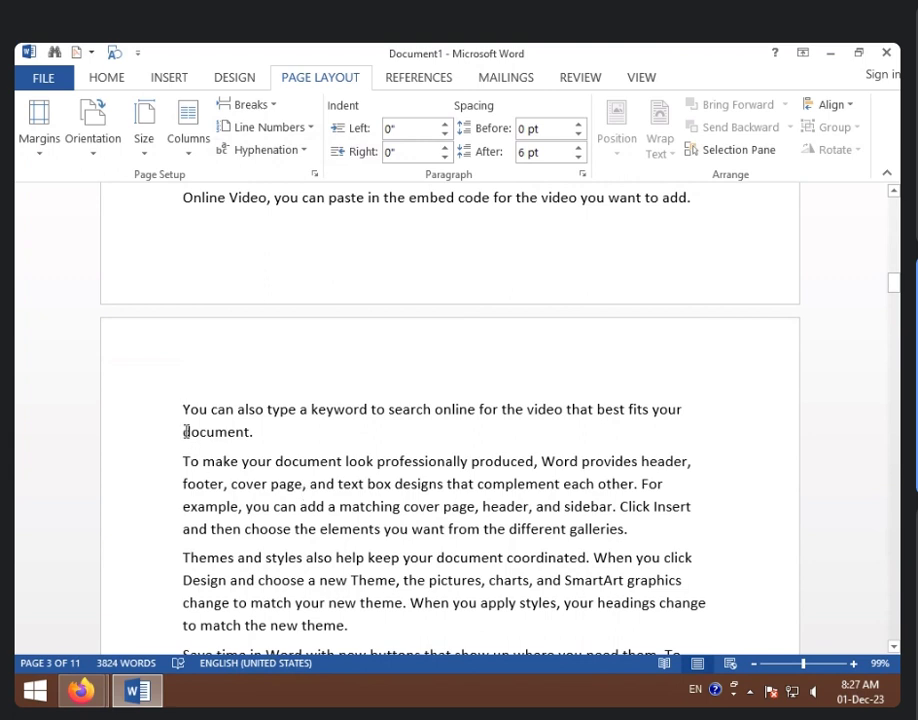
click(271, 104)
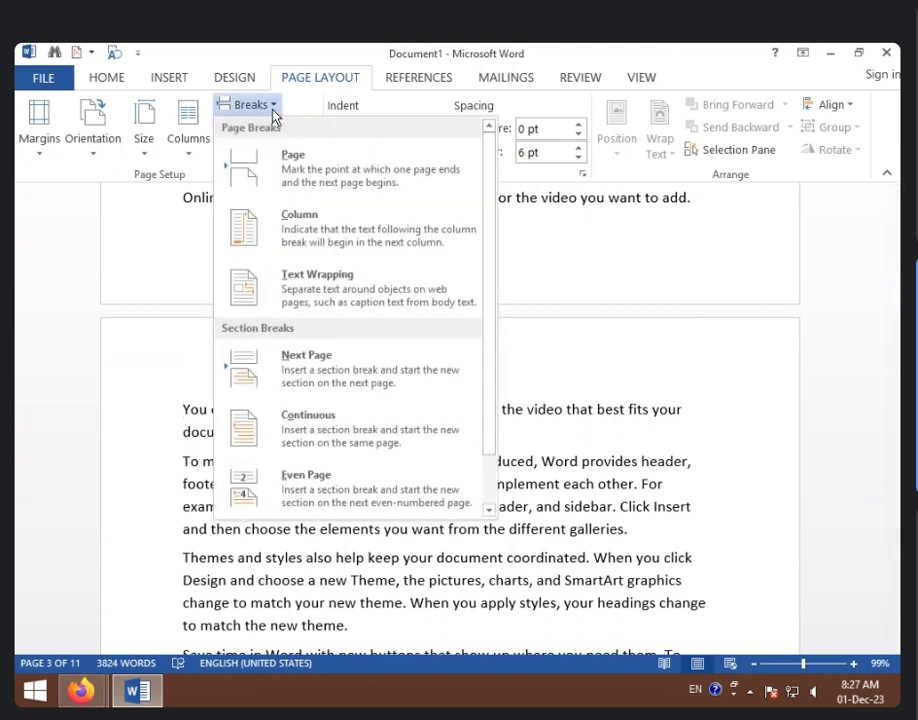
click(310, 361)
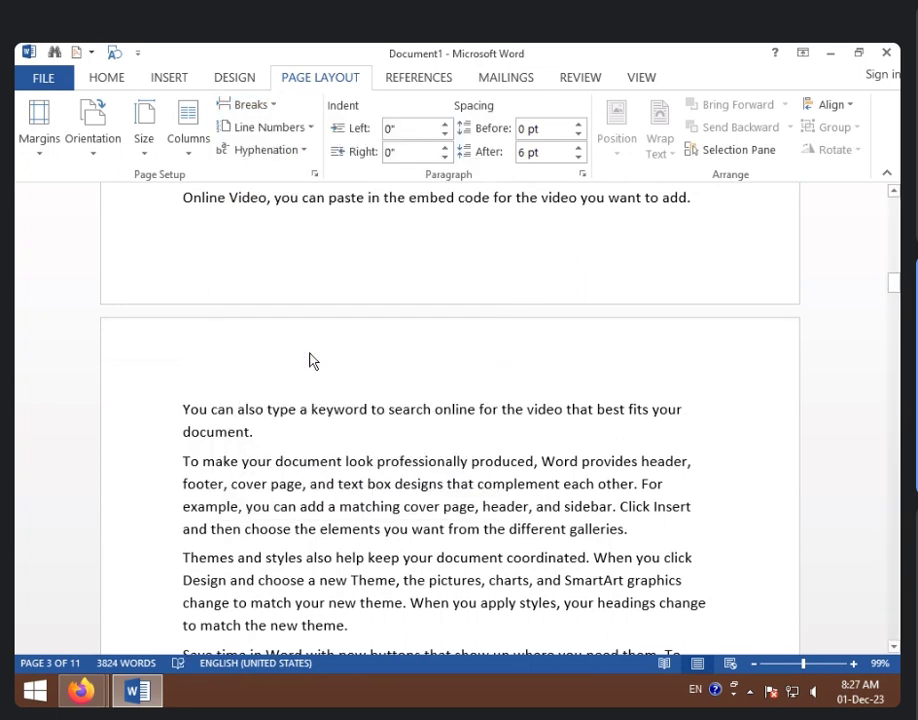
scroll(310, 361, up, 2)
Select all text, apply Suppress for Current Paragraph, then Restart Each Section line numbering.
scroll(310, 358, up, 4)
scroll(311, 354, up, 4)
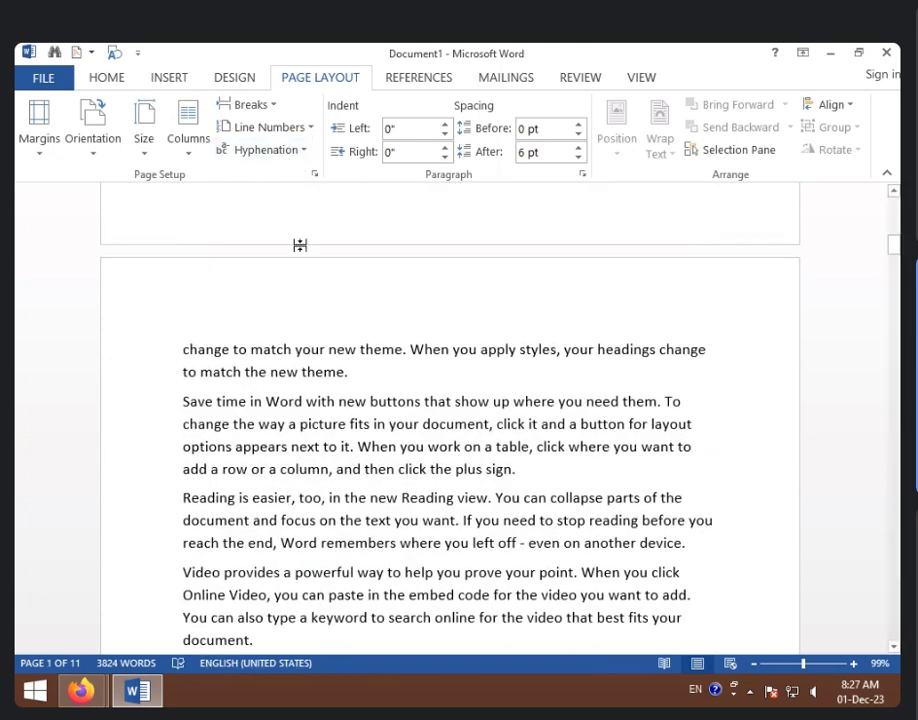
scroll(298, 245, up, 1)
click(300, 246)
key(ctrl+a)
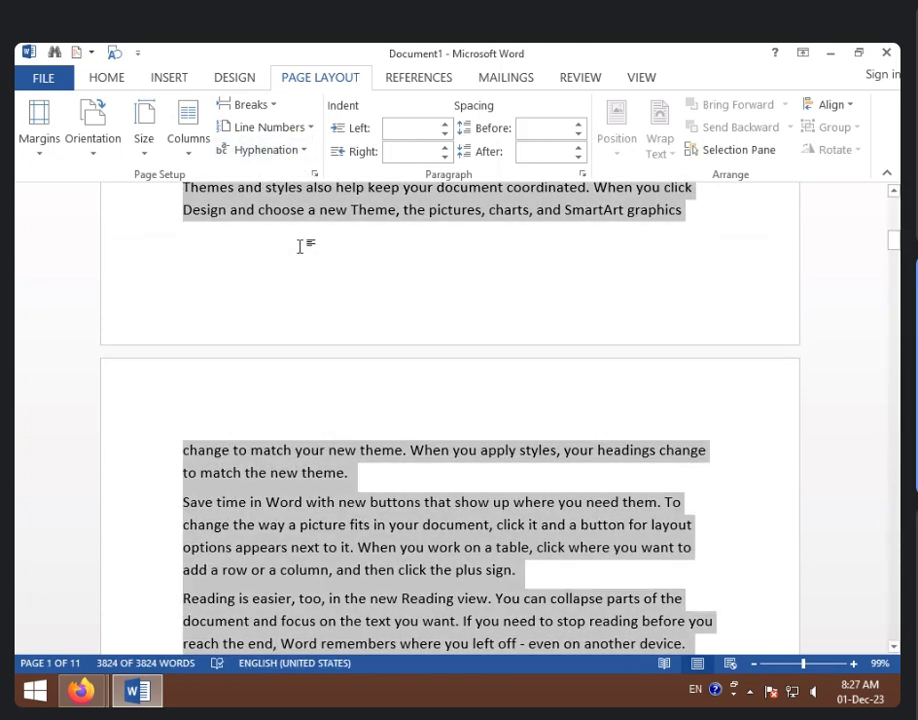
click(266, 127)
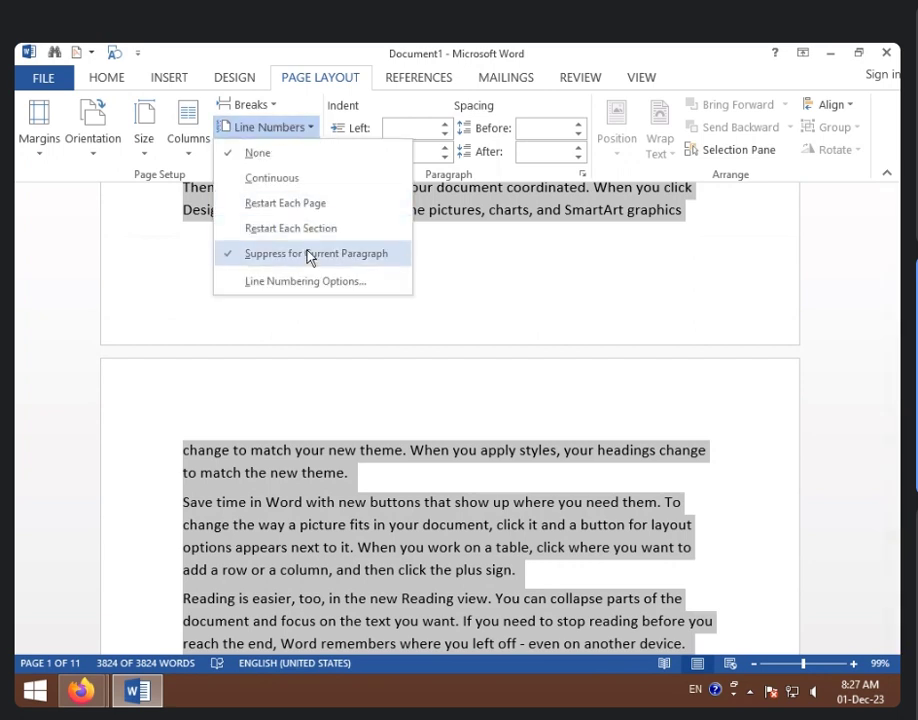
click(309, 254)
click(310, 127)
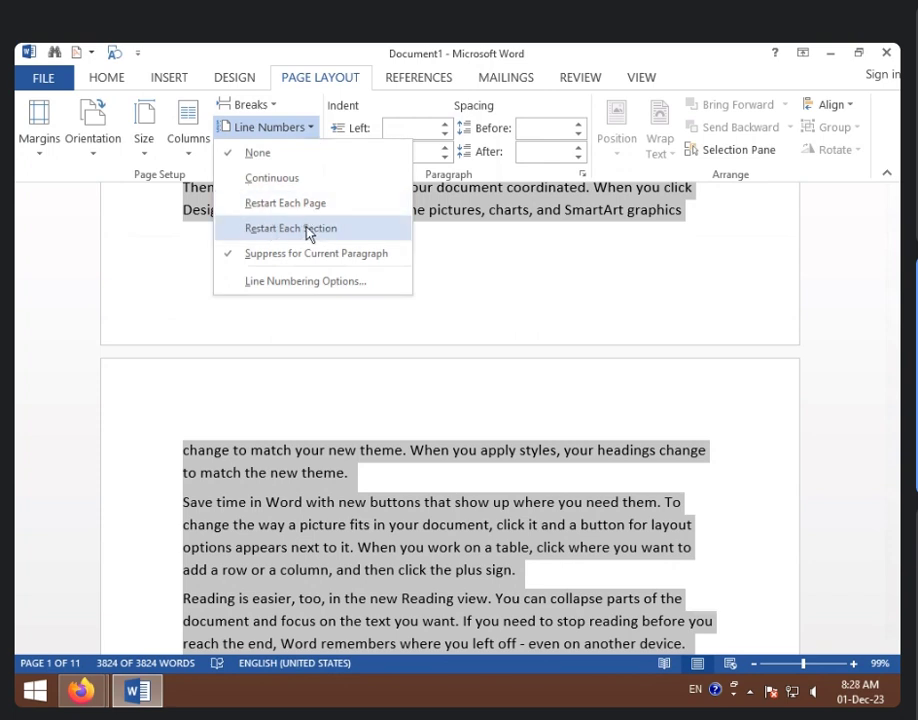
click(309, 228)
click(341, 296)
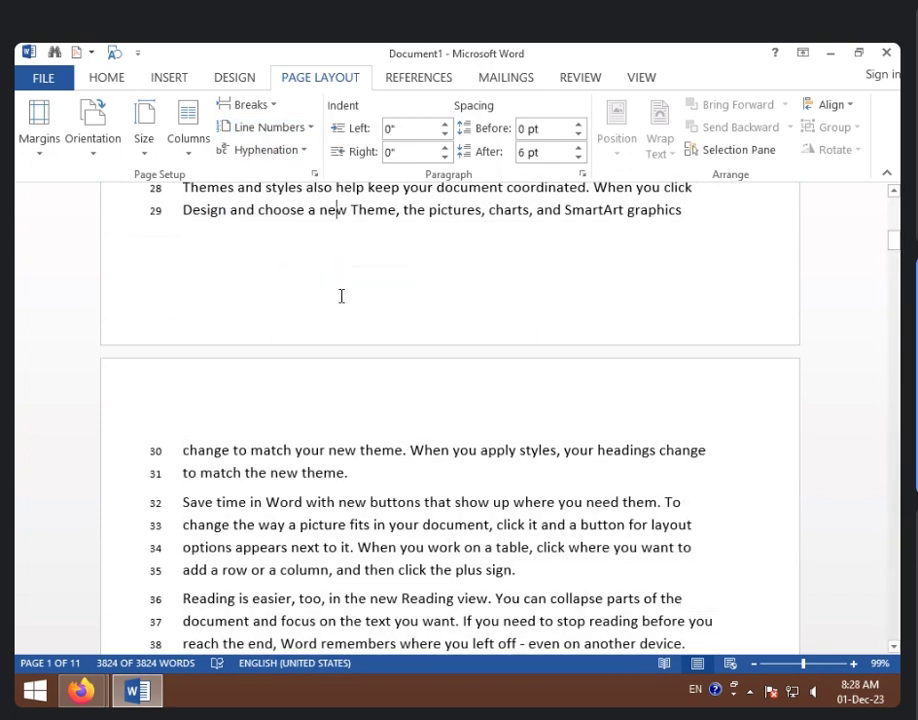
scroll(341, 296, up, 1)
scroll(171, 340, down, 1)
scroll(171, 340, down, 2)
scroll(158, 355, down, 3)
scroll(158, 353, down, 4)
scroll(158, 363, down, 5)
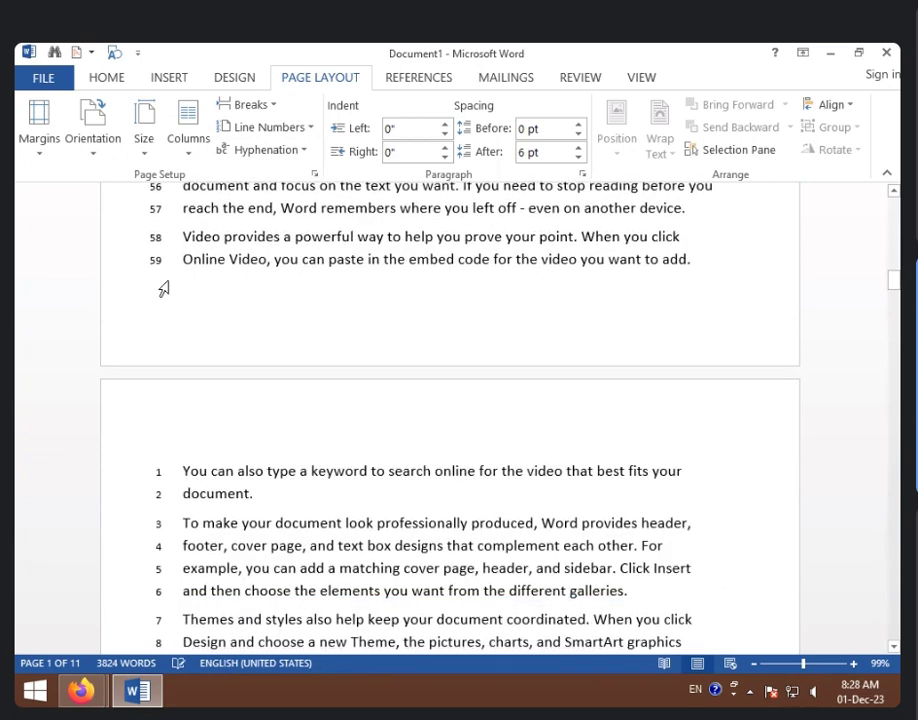
scroll(168, 297, down, 3)
click(176, 320)
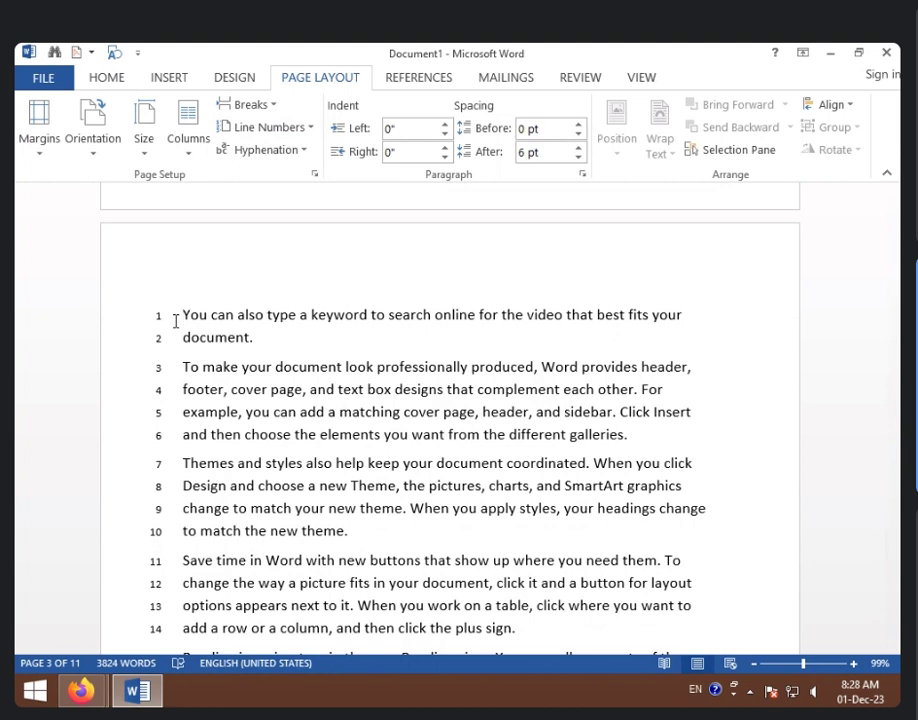
scroll(176, 320, up, 2)
scroll(150, 369, up, 2)
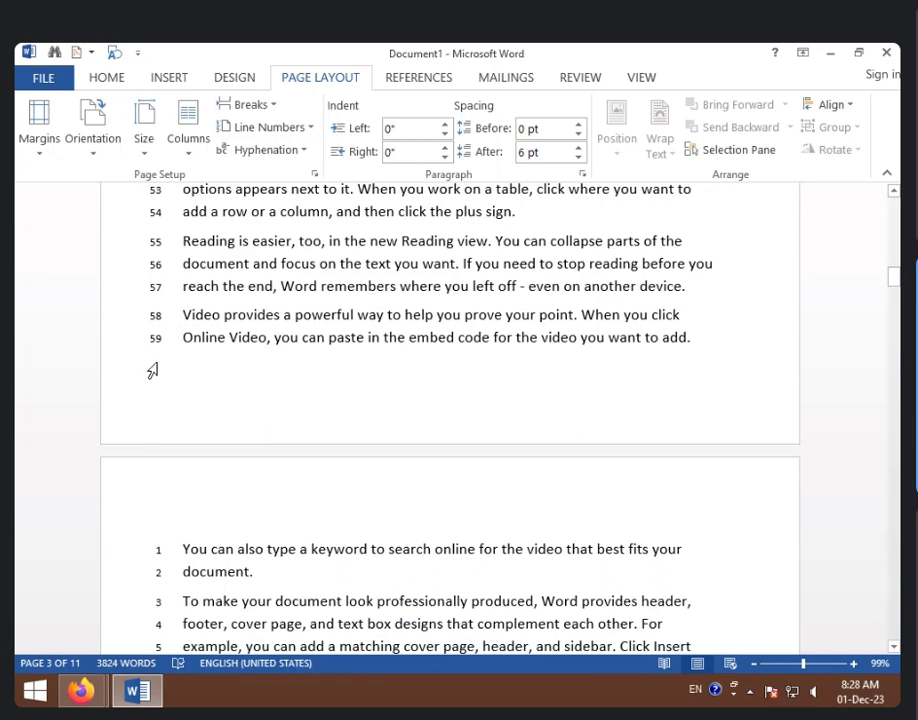
scroll(365, 390, down, 3)
scroll(340, 395, down, 3)
scroll(300, 402, down, 5)
scroll(300, 398, down, 5)
scroll(298, 394, down, 4)
scroll(300, 396, down, 5)
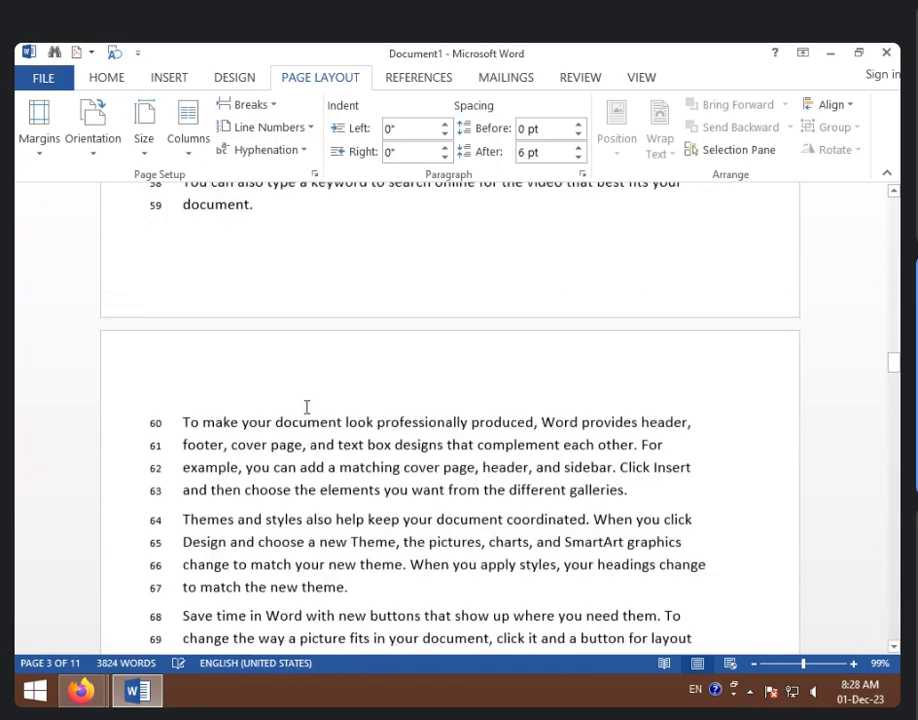
scroll(304, 402, down, 4)
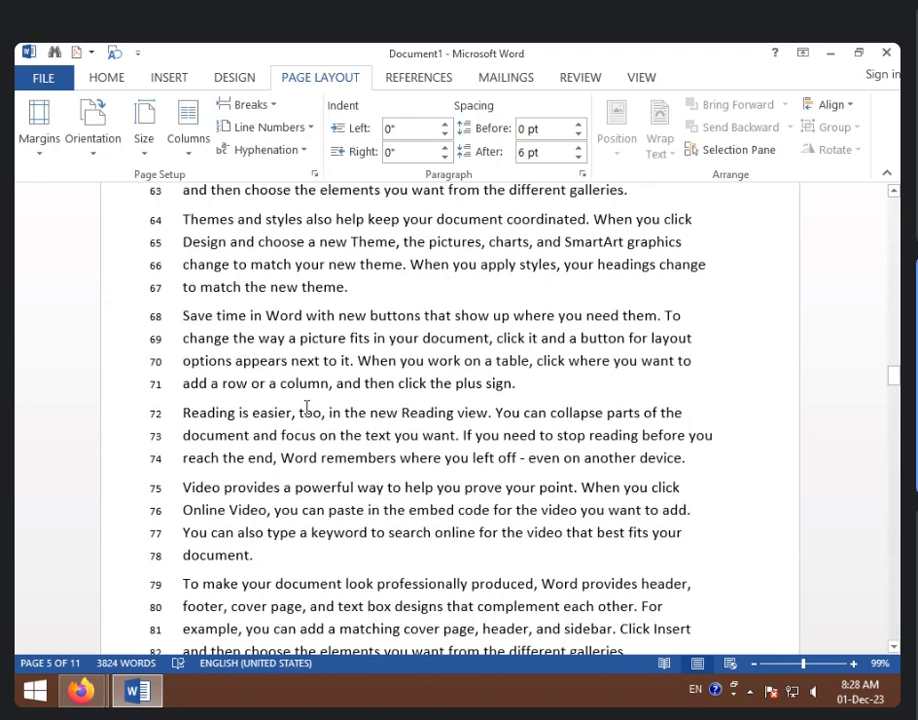
scroll(306, 405, up, 3)
scroll(306, 405, up, 5)
scroll(306, 405, up, 2)
scroll(306, 407, up, 4)
scroll(306, 406, up, 4)
scroll(306, 406, up, 3)
scroll(306, 406, up, 6)
scroll(306, 407, up, 3)
scroll(306, 407, up, 6)
scroll(306, 407, up, 4)
scroll(306, 407, up, 5)
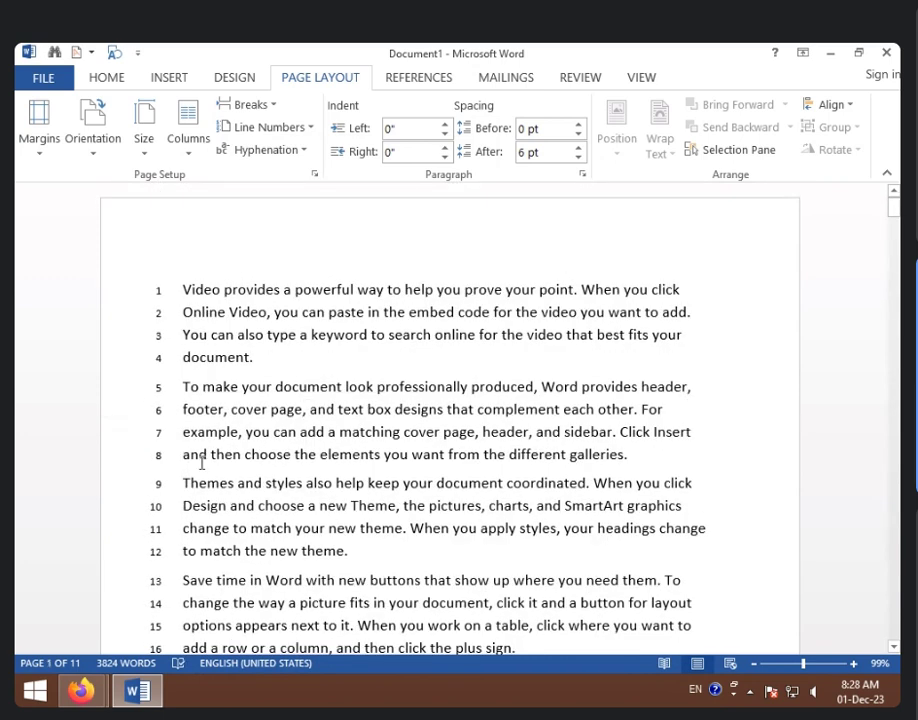
scroll(388, 389, down, 4)
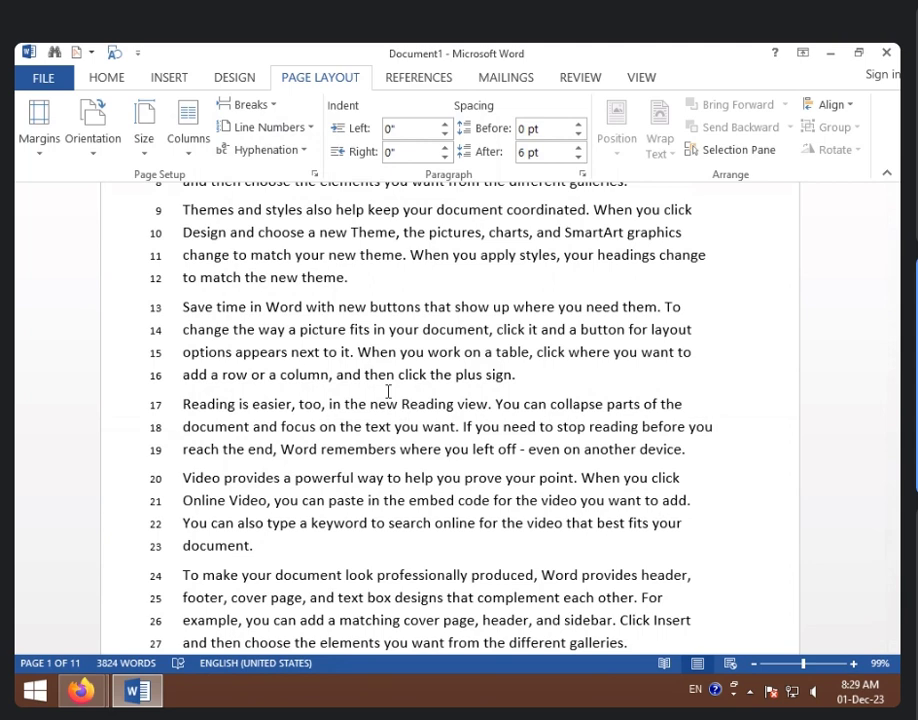
scroll(388, 392, down, 4)
scroll(388, 390, down, 3)
scroll(388, 405, down, 4)
scroll(313, 430, down, 4)
scroll(313, 430, down, 4)
click(184, 488)
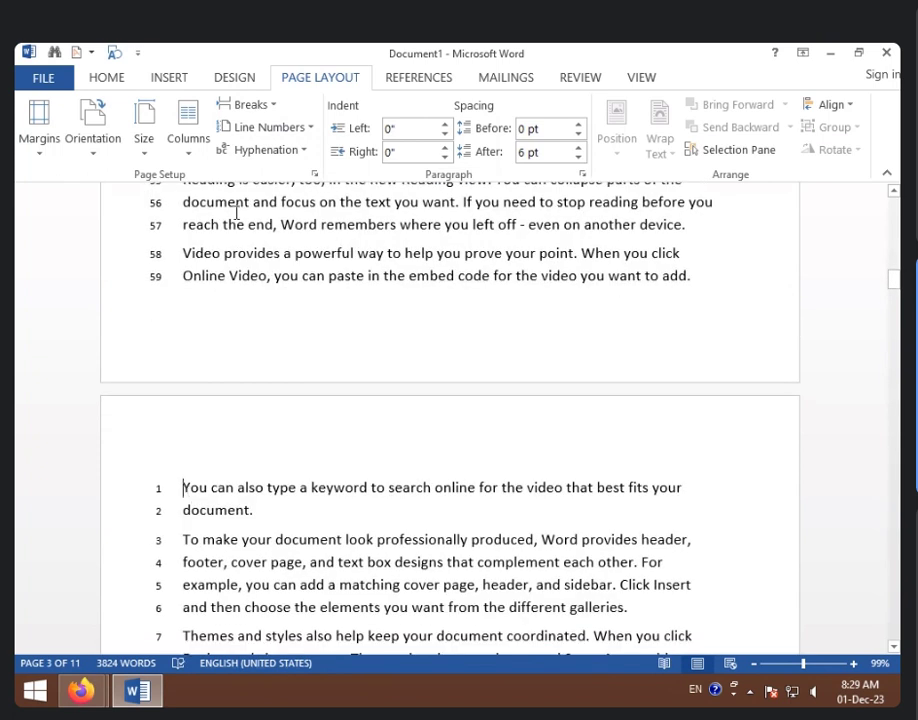
Delete the section break before 'You can also type a keyword' and scroll back to the top.
click(268, 110)
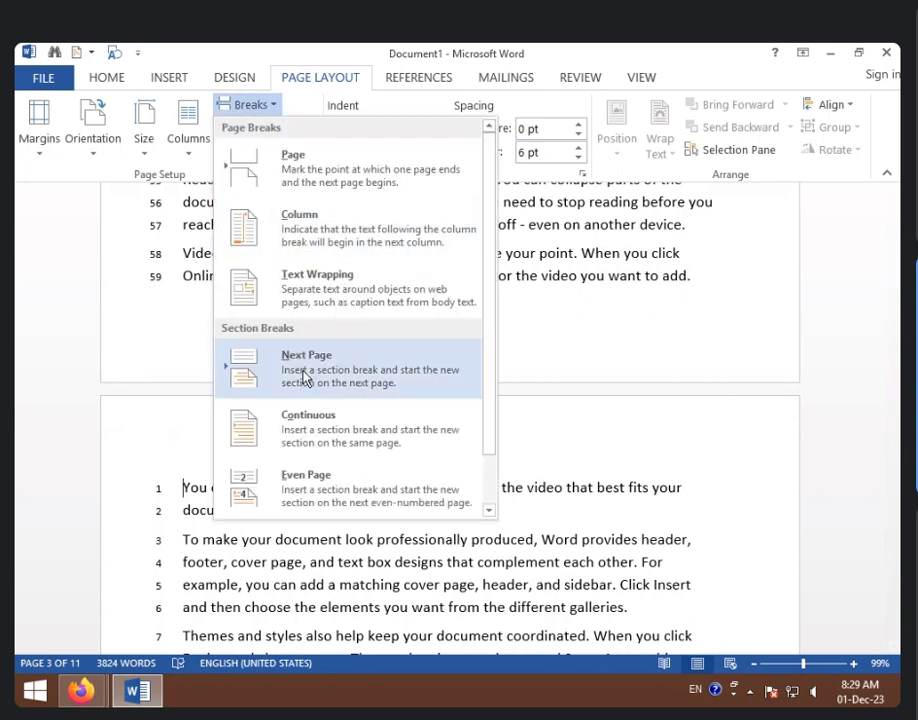
click(580, 348)
key(BackSpace)
scroll(575, 338, up, 5)
scroll(566, 333, up, 4)
scroll(566, 333, up, 6)
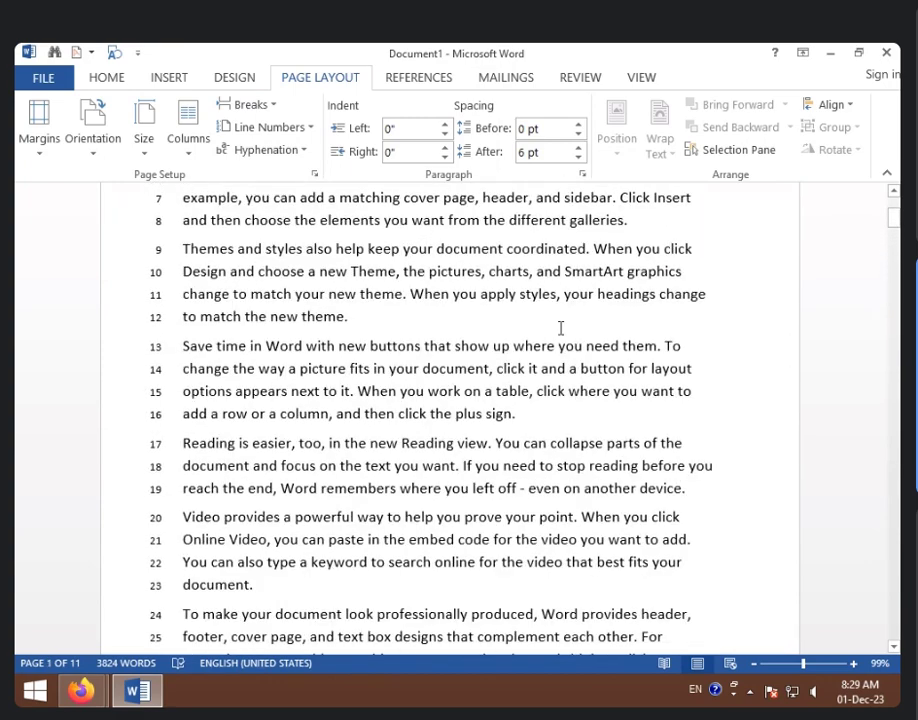
scroll(403, 343, up, 3)
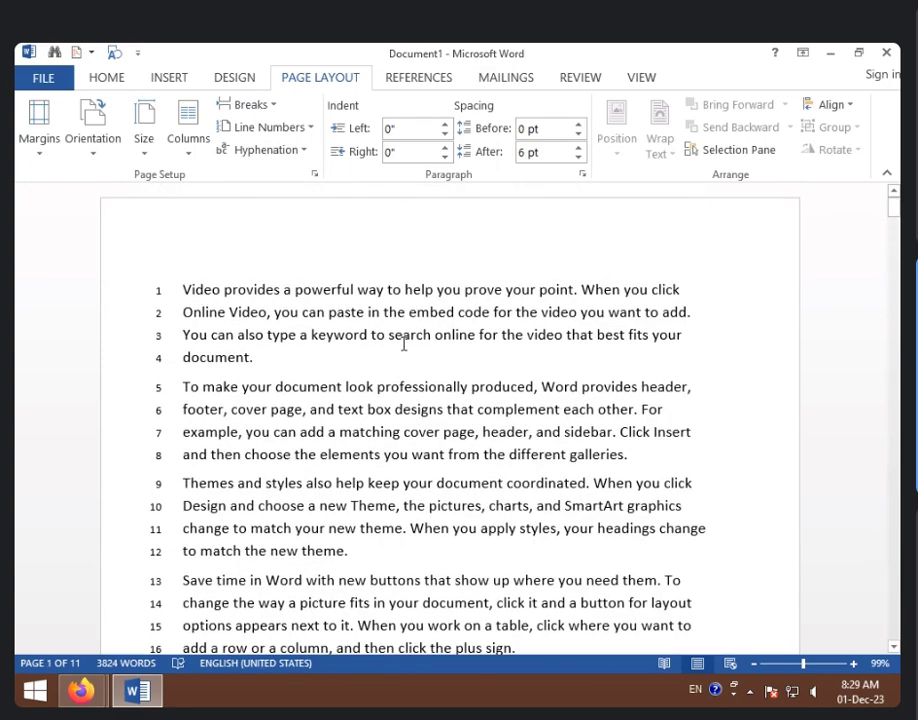
Select the whole document and set Line Numbers to None.
click(311, 128)
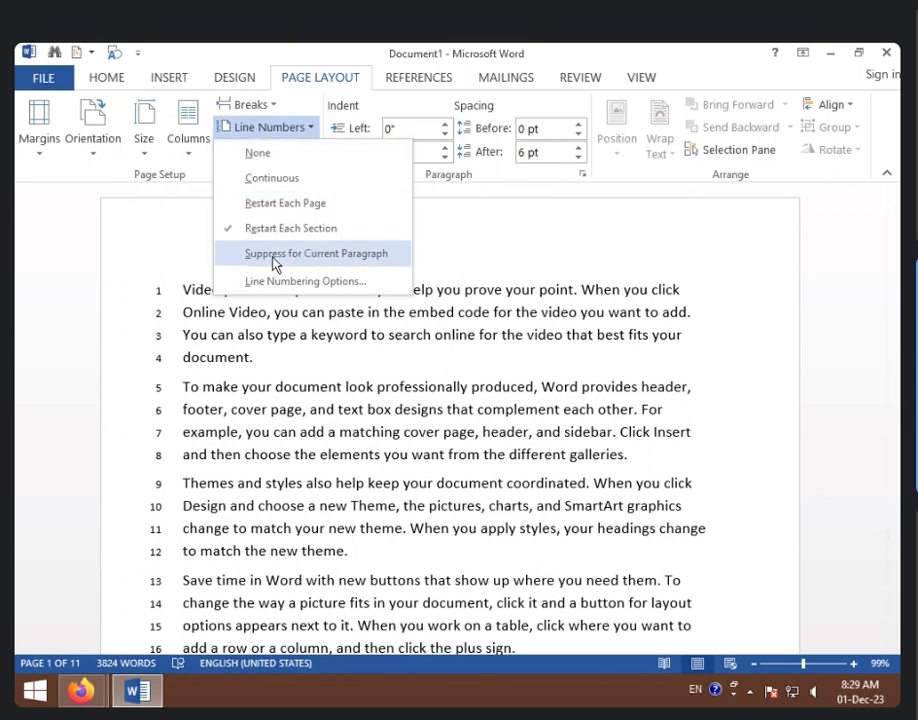
click(303, 446)
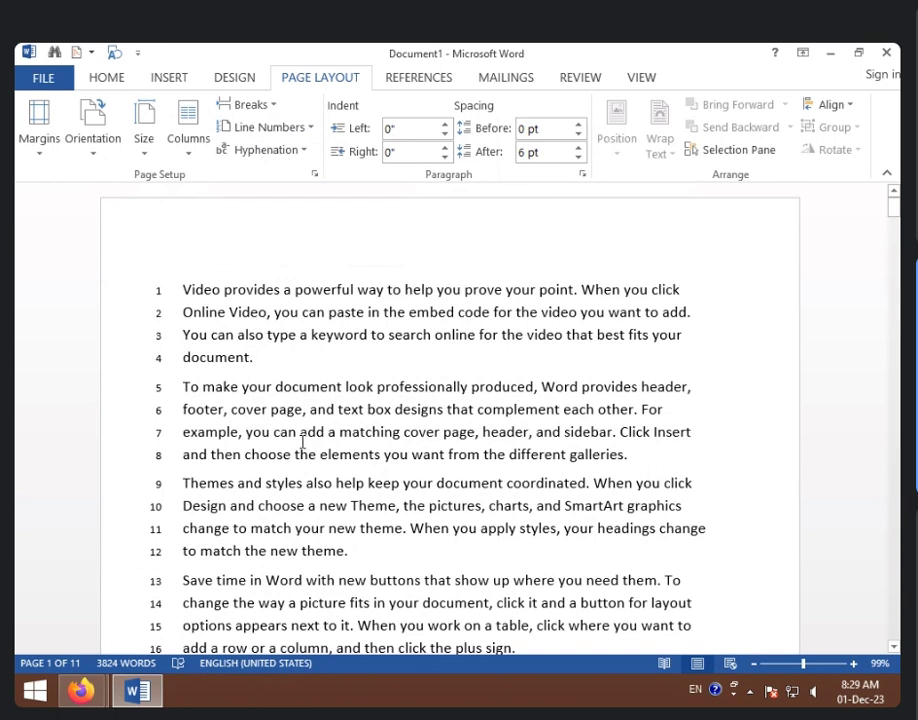
key(ctrl+a)
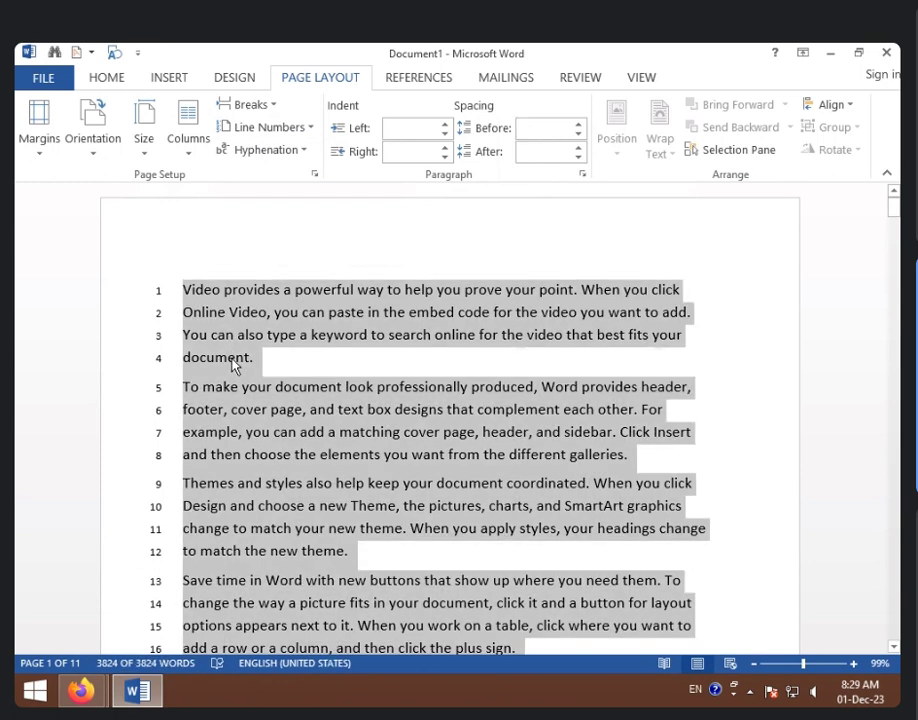
click(310, 127)
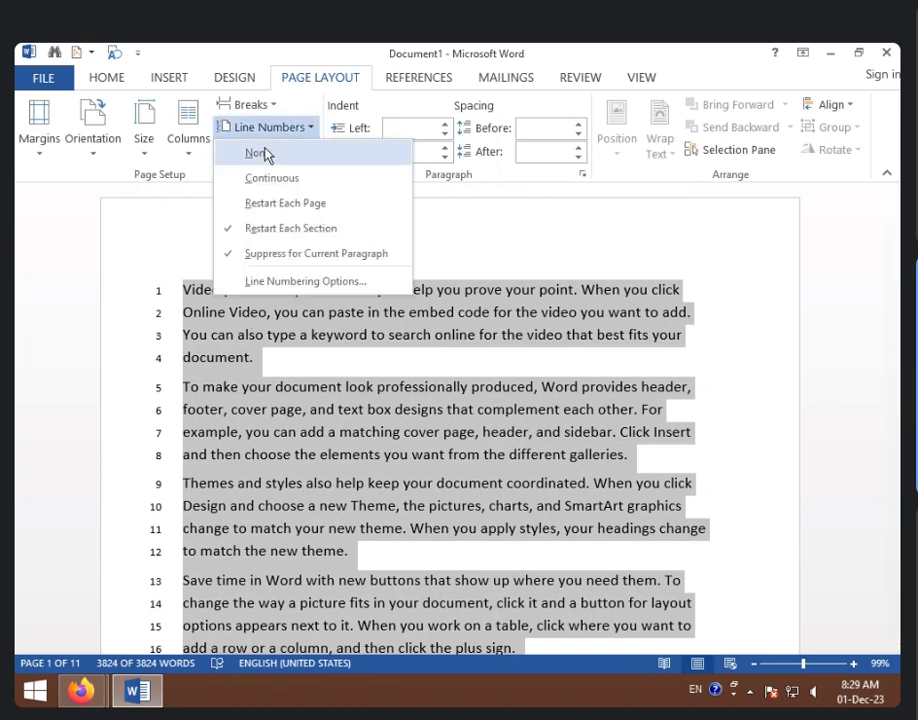
click(263, 151)
click(358, 288)
Reapply Continuous line numbering so lines count from 1.
click(270, 127)
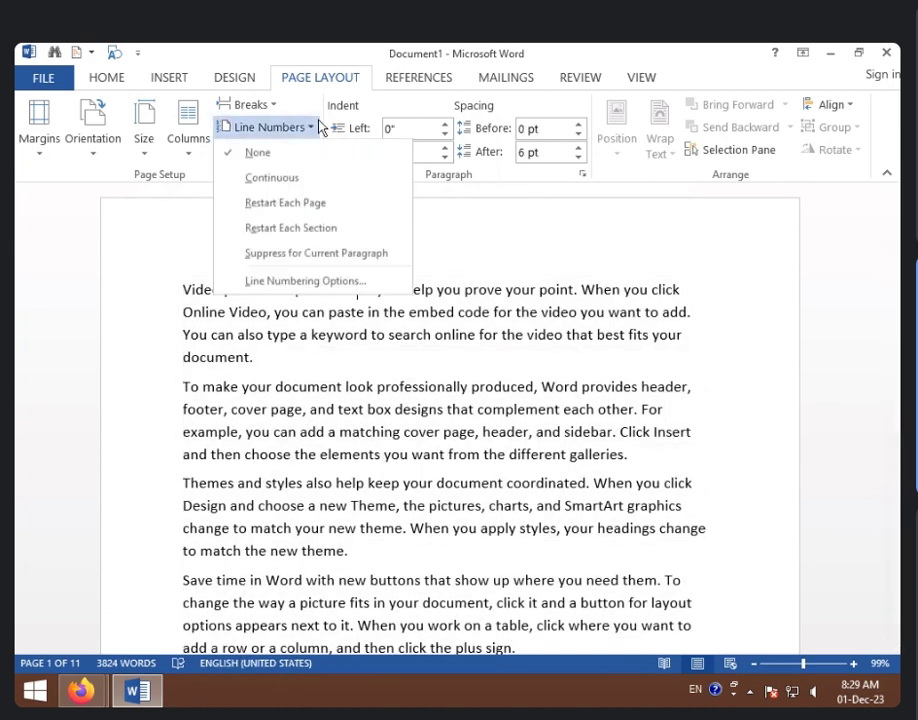
key(Escape)
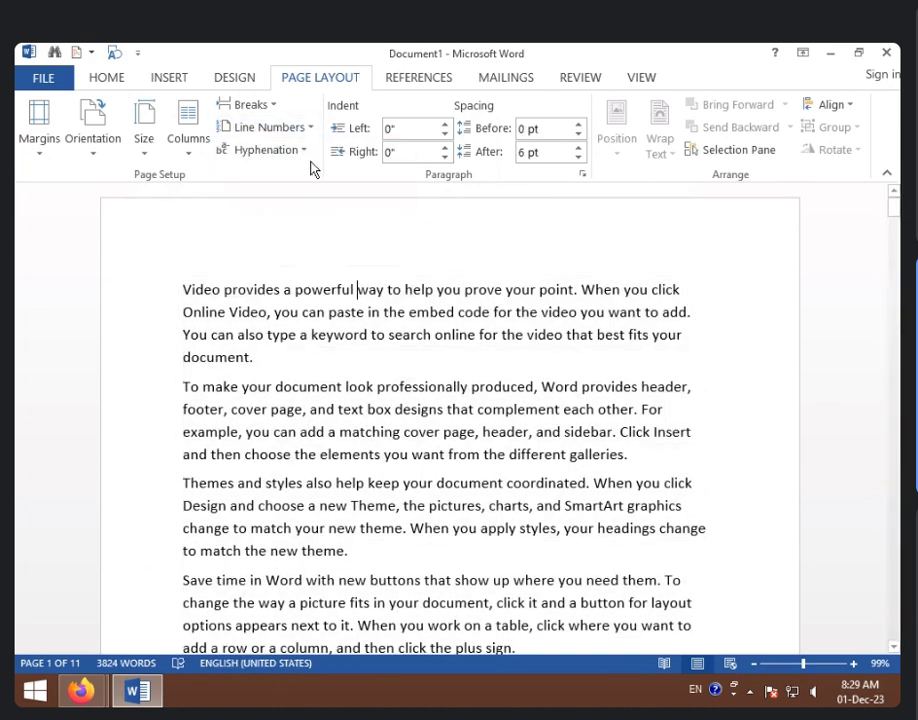
click(312, 127)
click(285, 178)
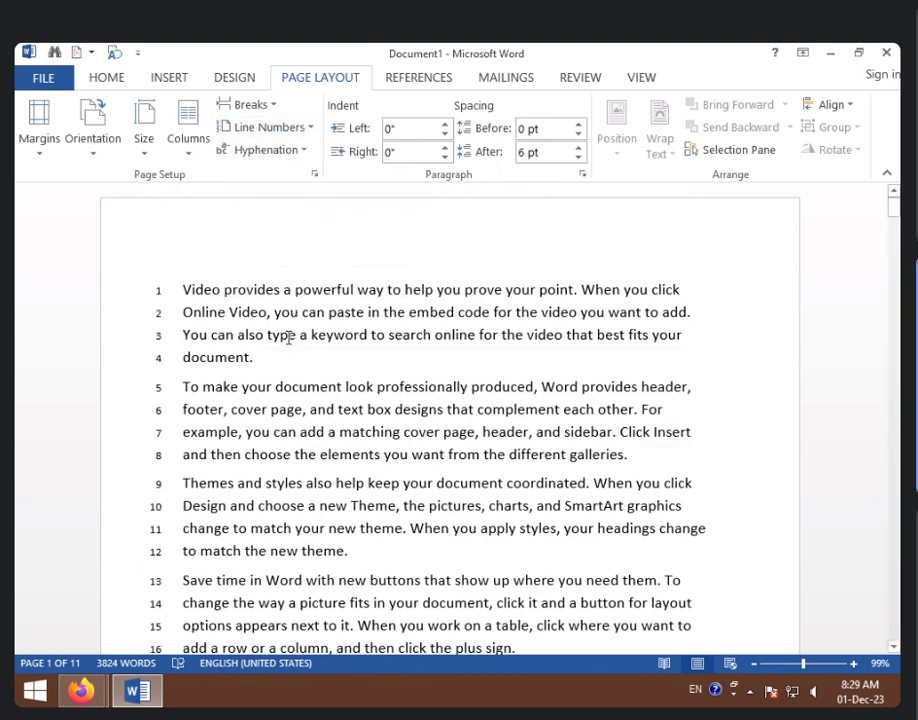
Suppress line numbers for the 'Save time in Word' paragraph so 'Reading is easier' becomes line 13.
scroll(295, 355, down, 1)
scroll(305, 369, down, 2)
scroll(240, 310, down, 2)
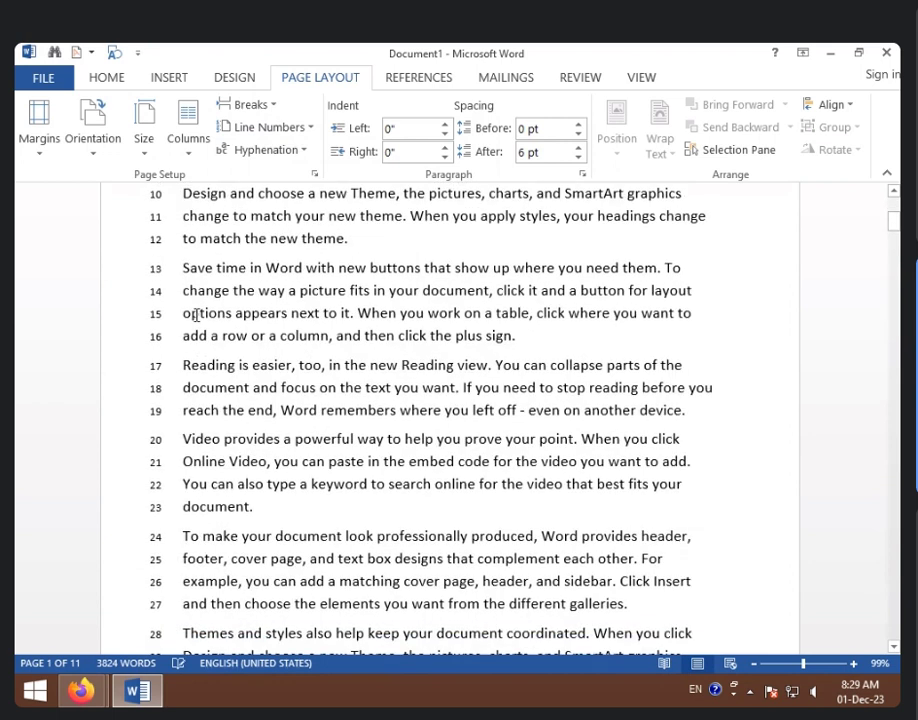
drag(185, 270, 540, 329)
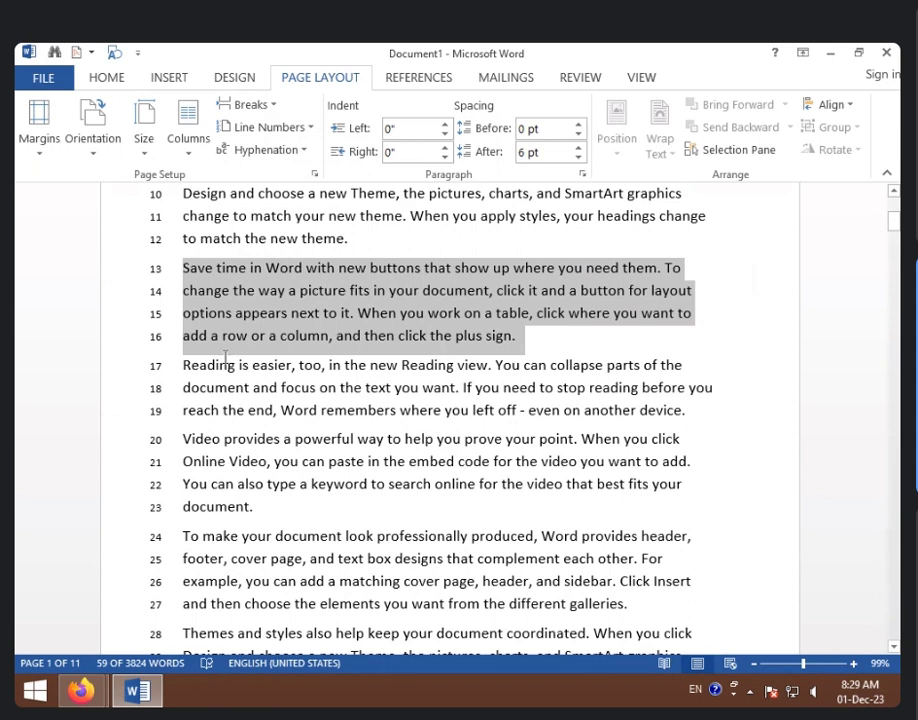
click(312, 129)
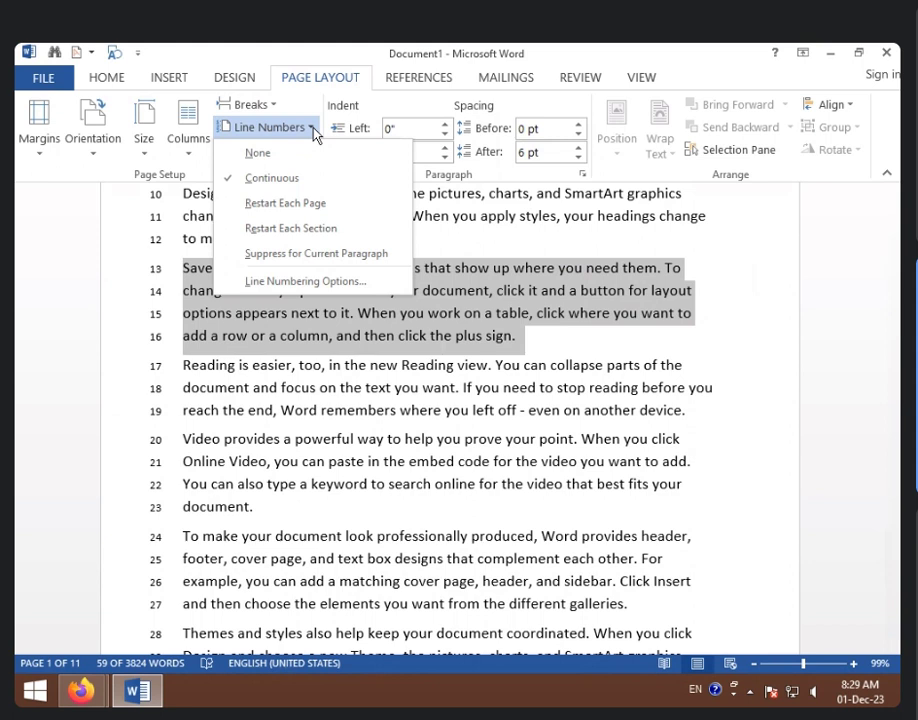
click(276, 256)
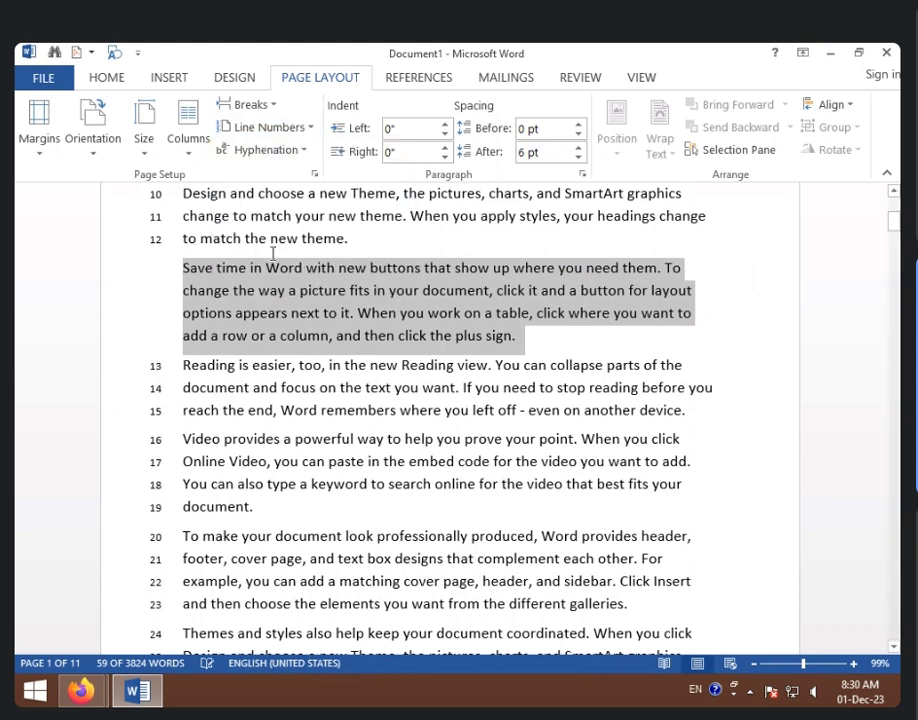
click(272, 289)
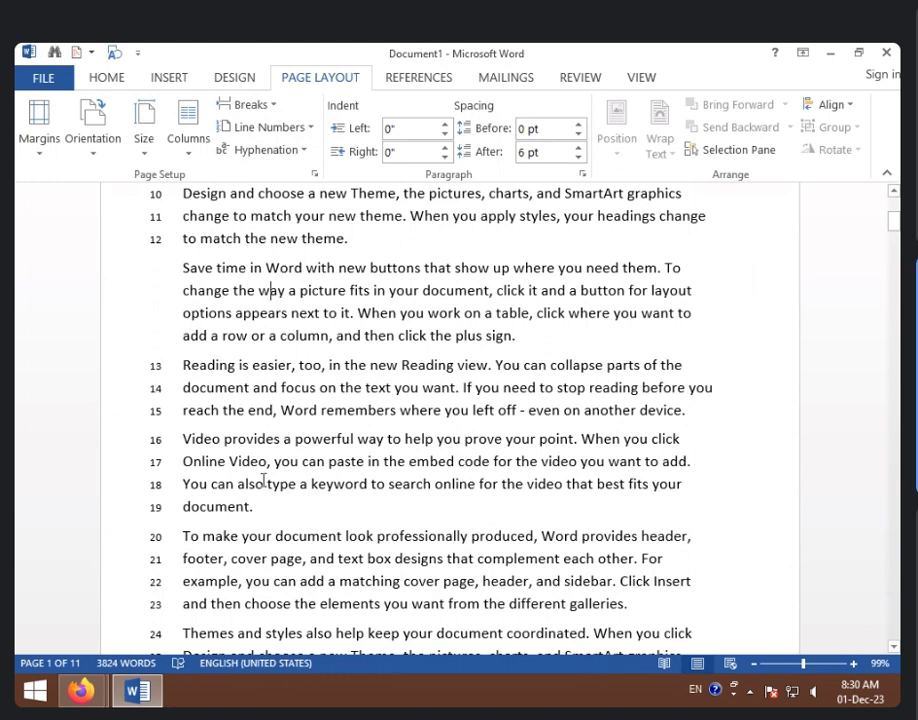
Suppress line numbers for the 'Reading is easier' paragraph so 'Video provides' starts at 13.
drag(183, 365, 706, 362)
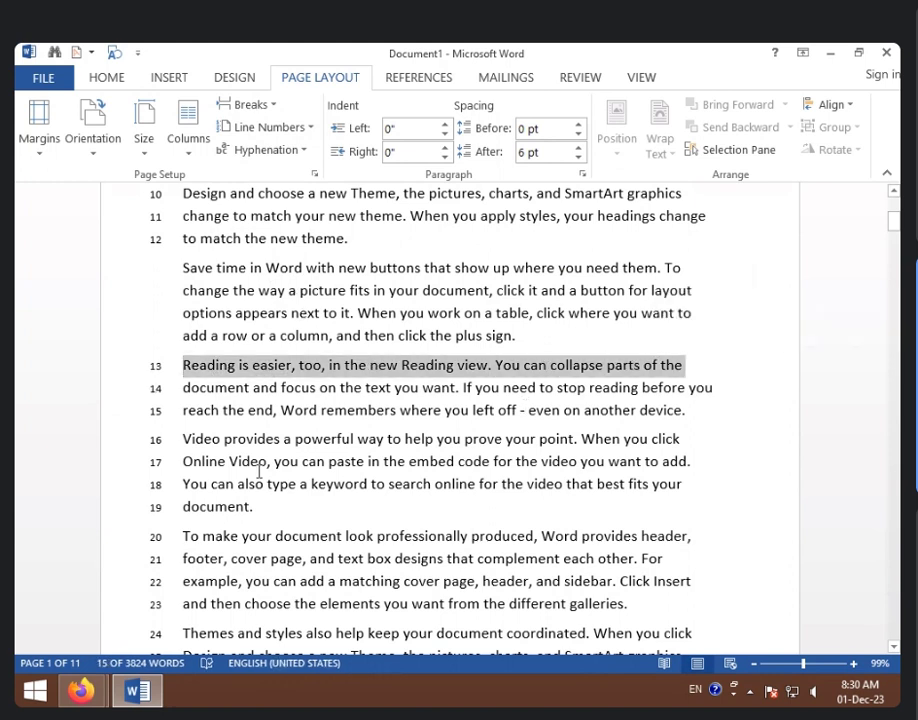
click(310, 128)
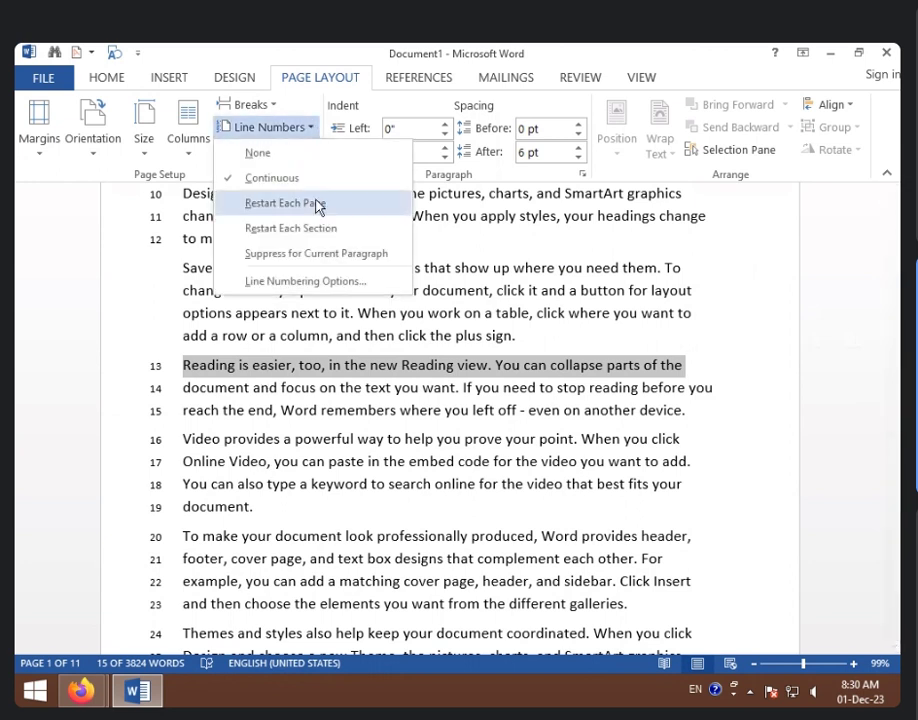
click(316, 253)
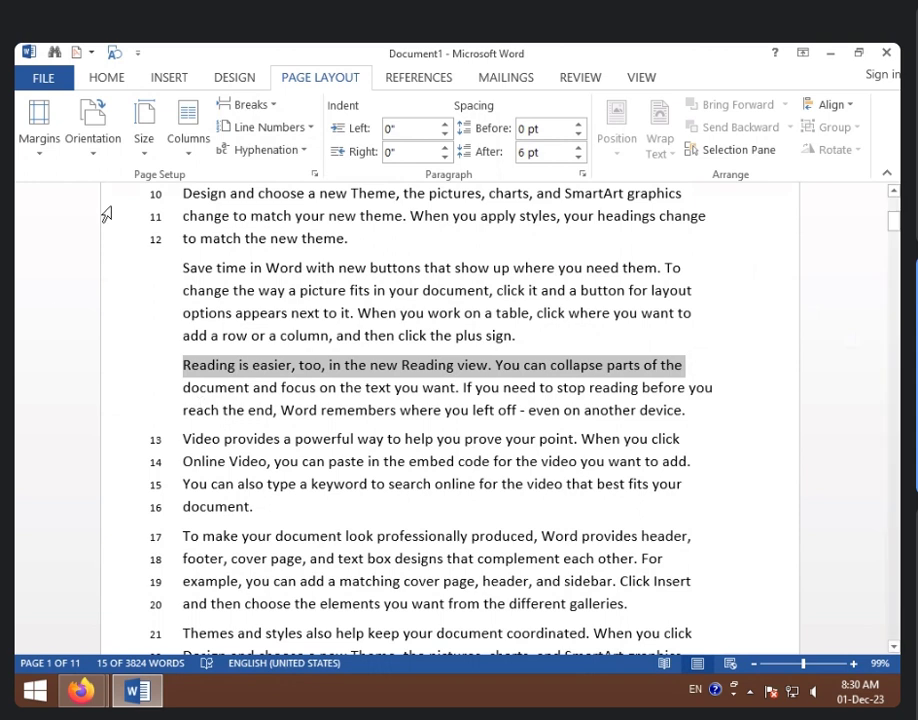
click(273, 105)
click(118, 285)
Remove Suppress for Current Paragraph from both paragraphs so 'Save time in Word' is line 13 again.
click(182, 268)
drag(193, 290, 684, 410)
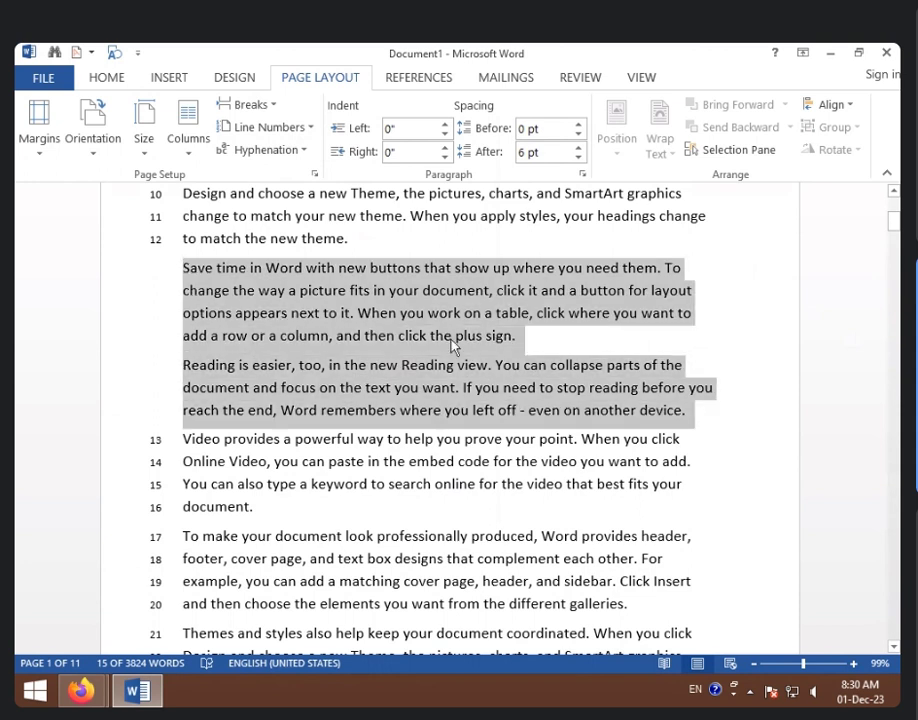
click(309, 127)
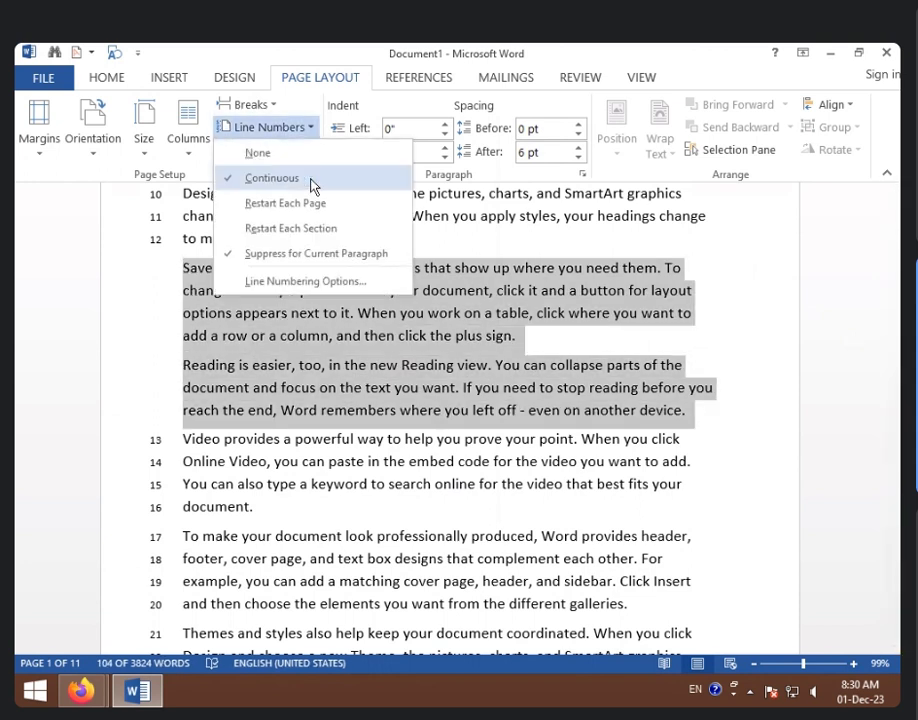
click(309, 253)
click(304, 410)
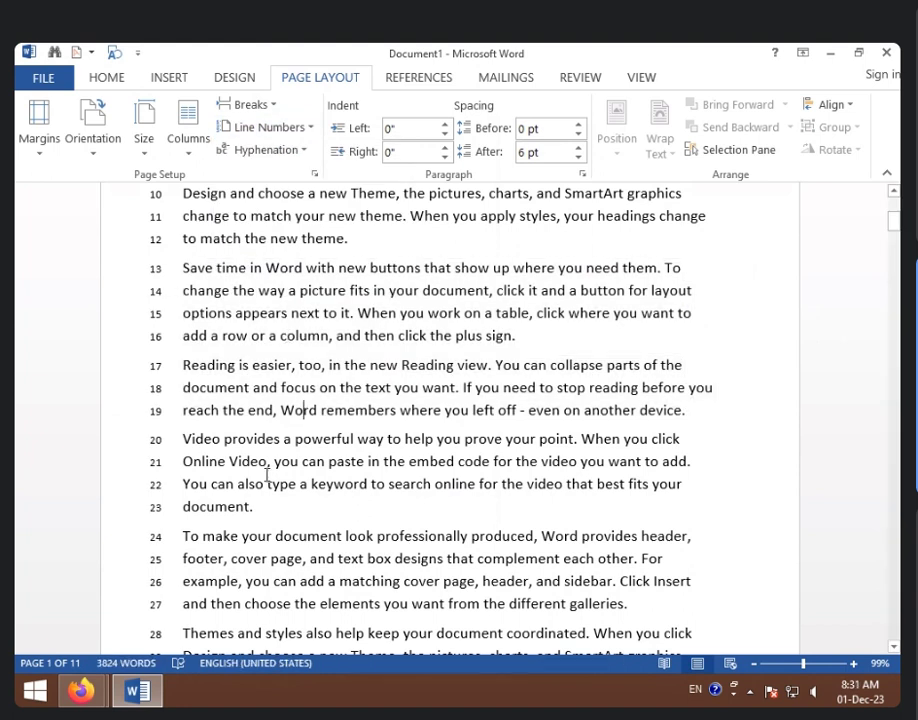
Clear the document and generate fresh sample paragraphs with =rand().
scroll(267, 476, up, 3)
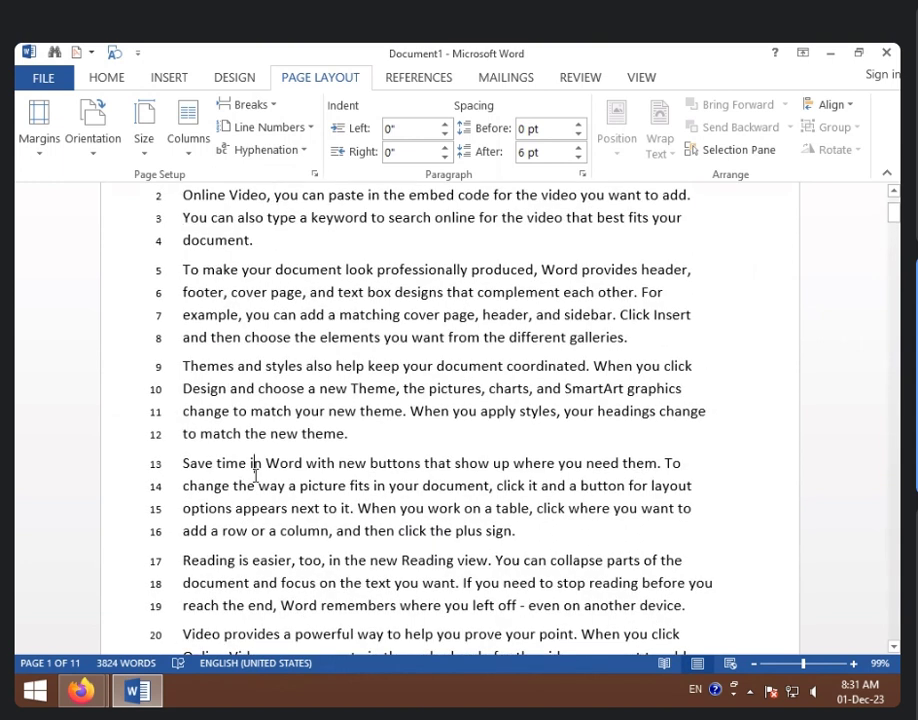
key(ctrl+a)
key(Delete)
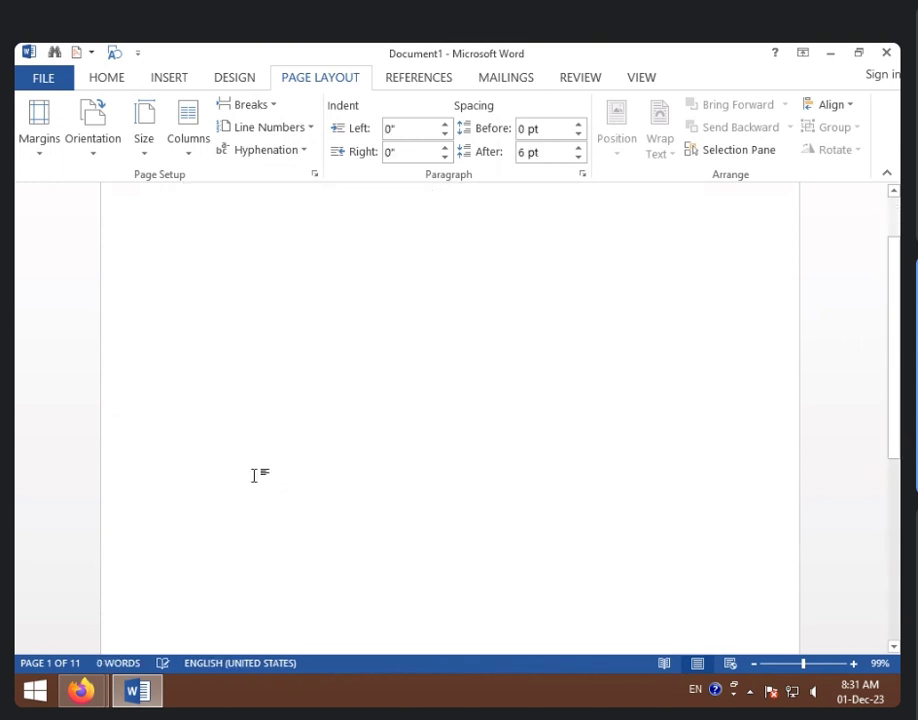
scroll(260, 471, up, 1)
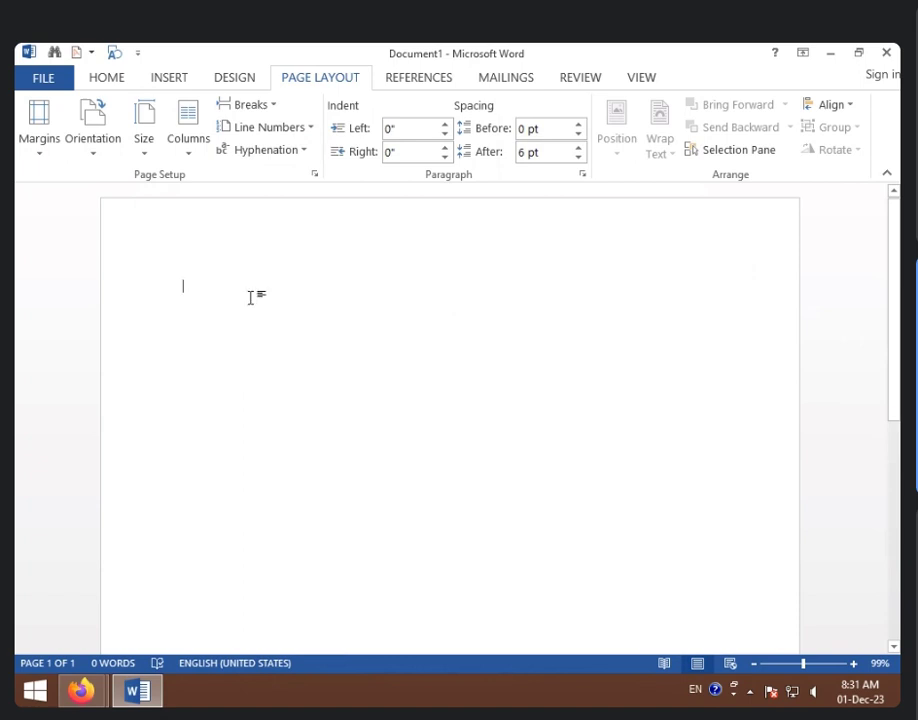
text(=rand())
key(Return)
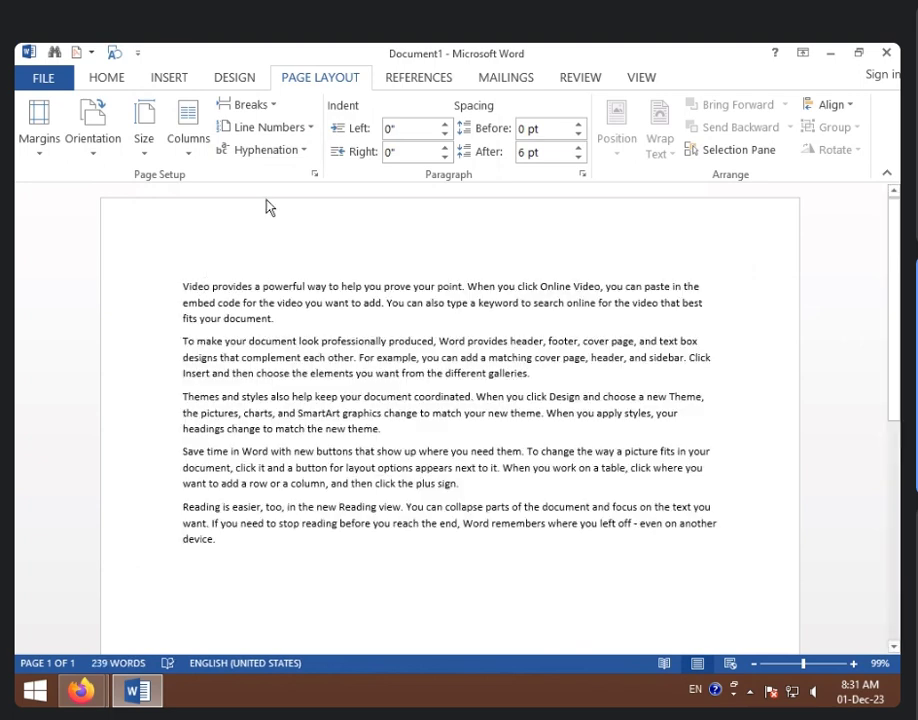
Number the sample text continuously, then delete all of it.
click(307, 130)
click(307, 178)
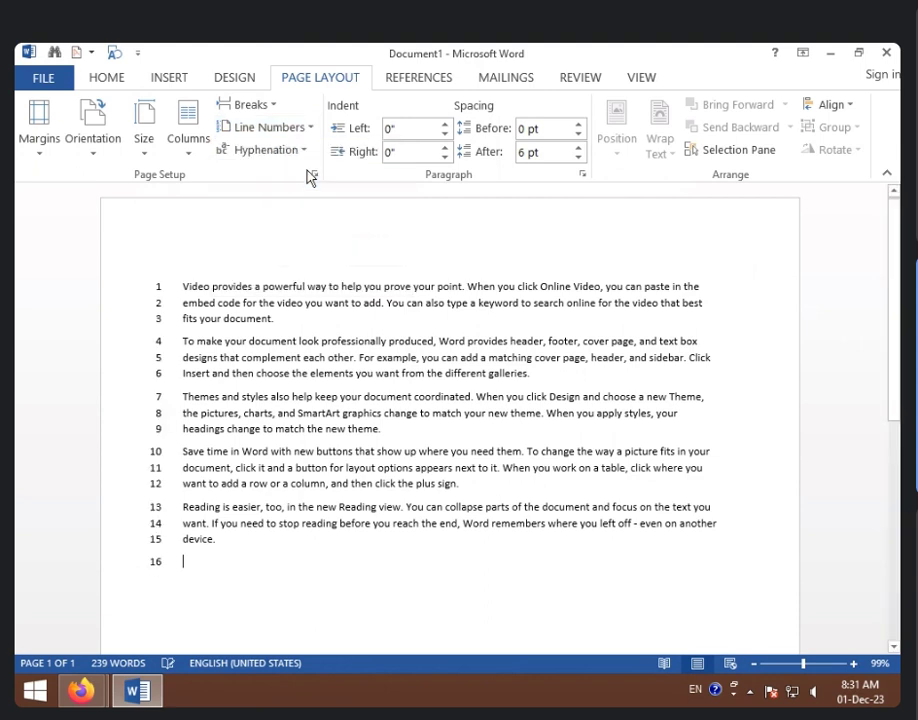
key(ctrl+a)
key(Delete)
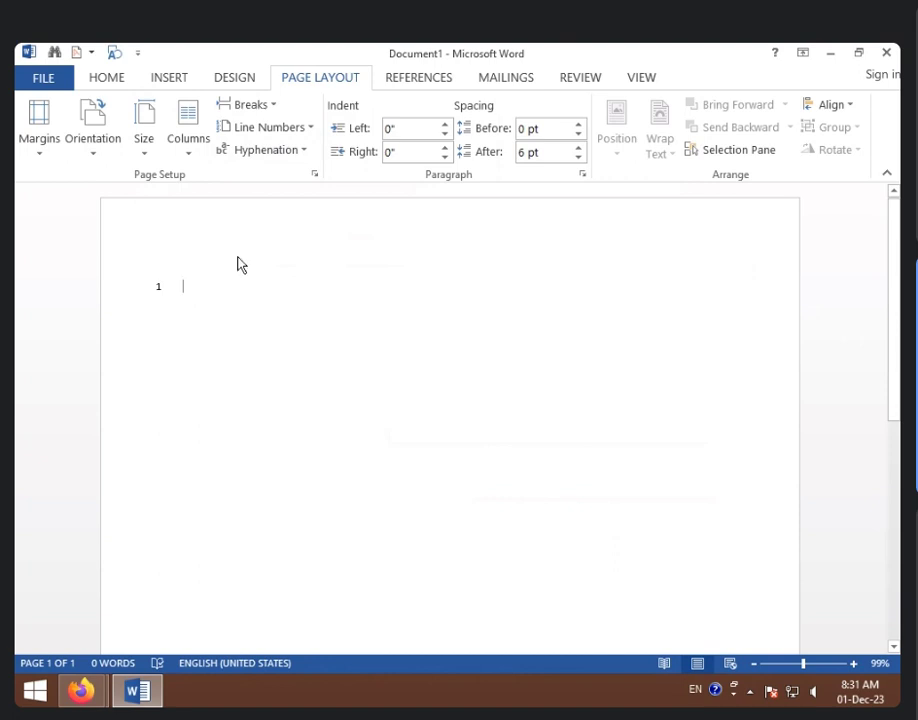
click(268, 127)
Set Line Numbers to None so the empty page shows no line number.
click(272, 155)
mouse_move(886, 52)
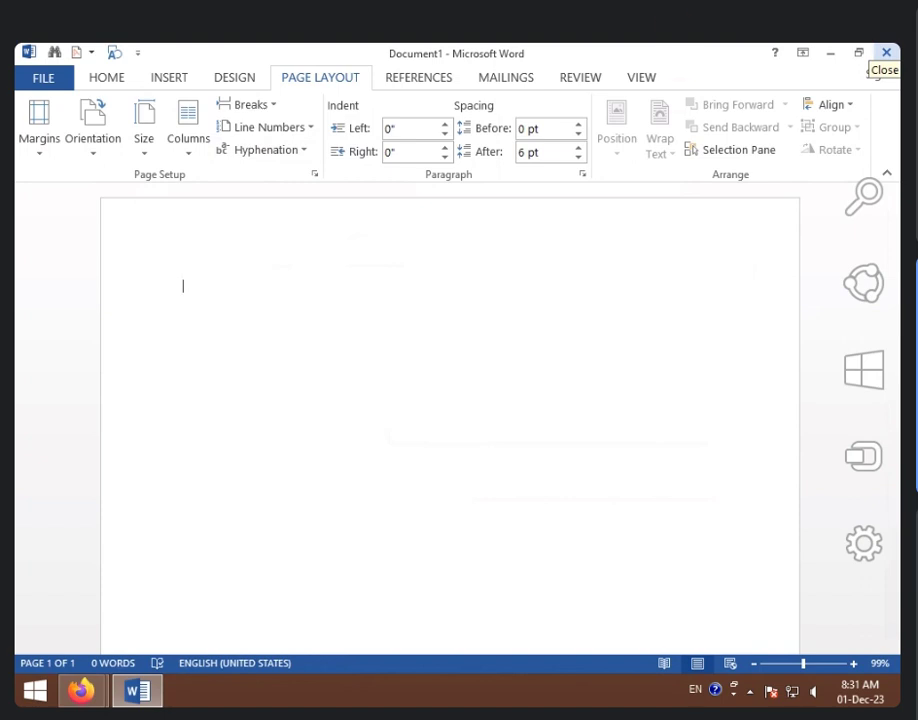